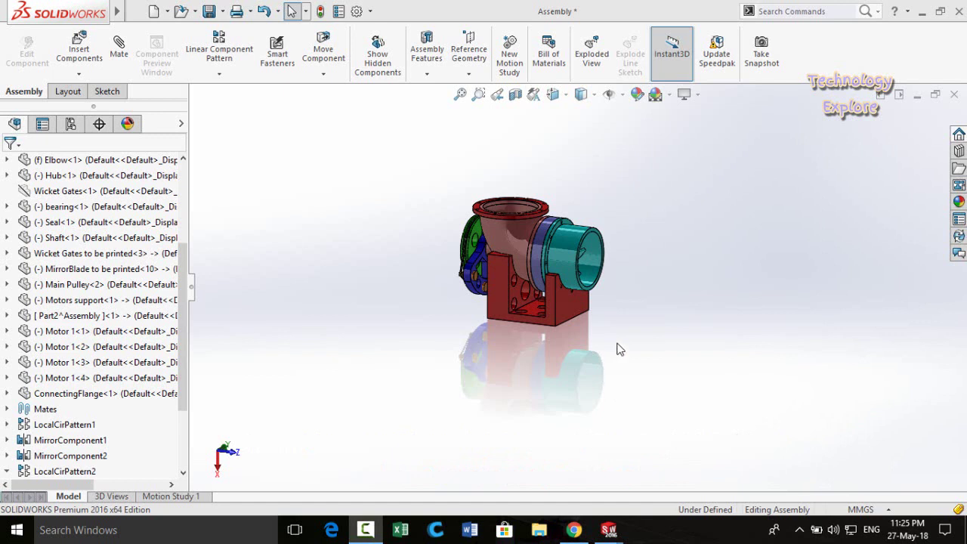
# Inspect the turbine blades inside the discharge tube with the magnifying glass and pick a mirrored blade through it
pyautogui.moveTo(617, 339); pyautogui.dragTo(594, 355, button='middle')
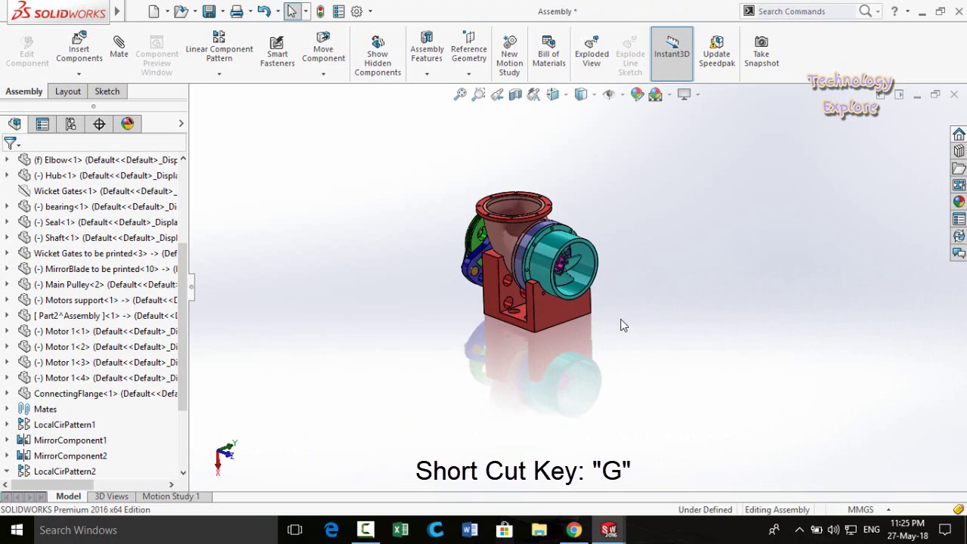
pyautogui.press('g')
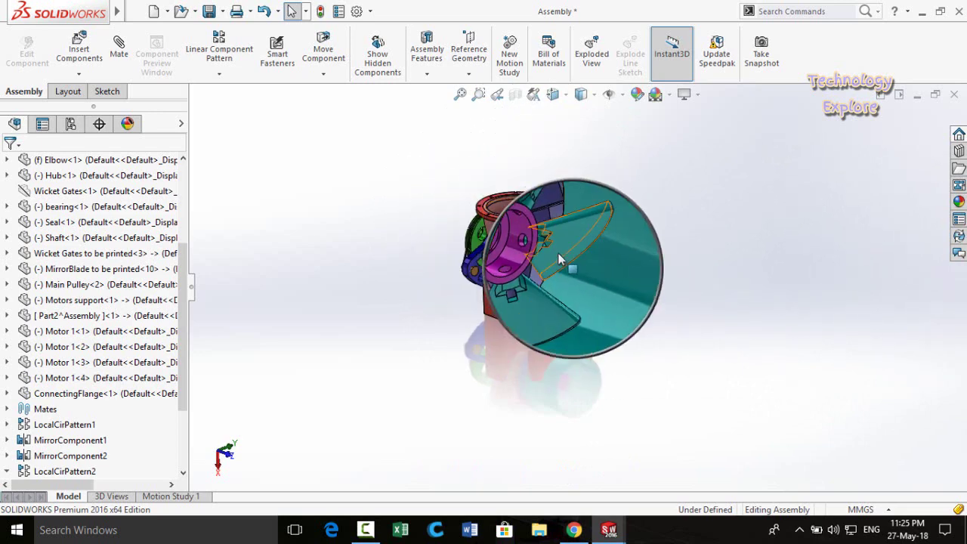
pyautogui.scroll(5, 555, 264)
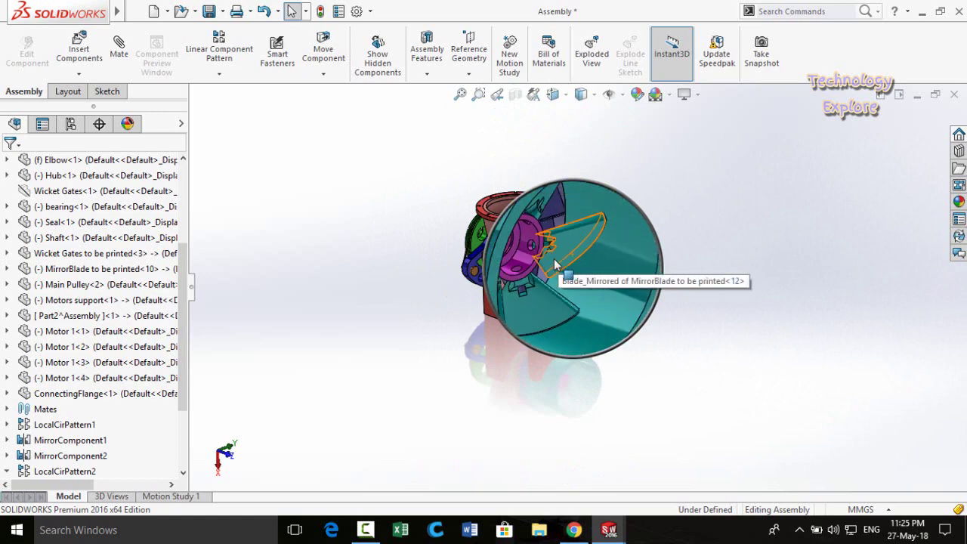
pyautogui.scroll(-3, 543, 294)
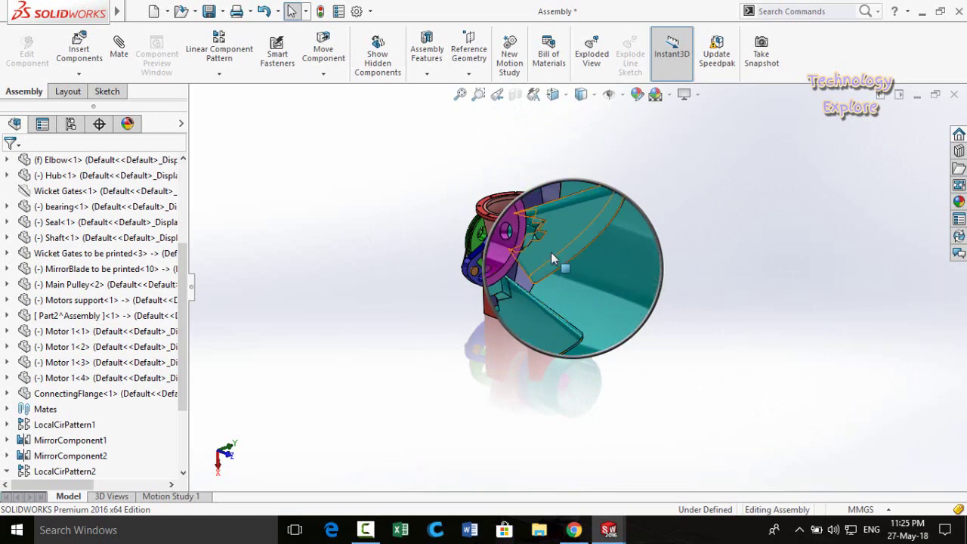
pyautogui.scroll(3, 555, 264)
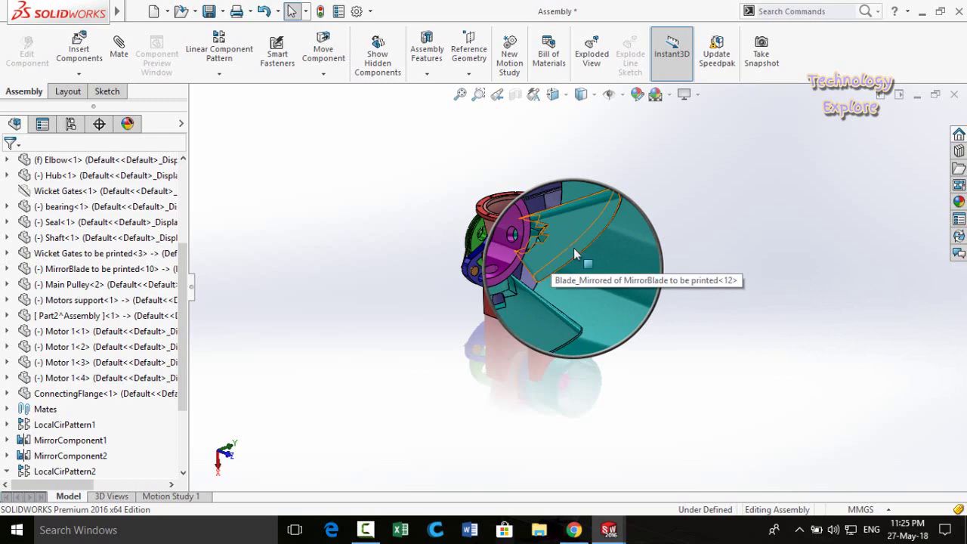
pyautogui.click(574, 254)
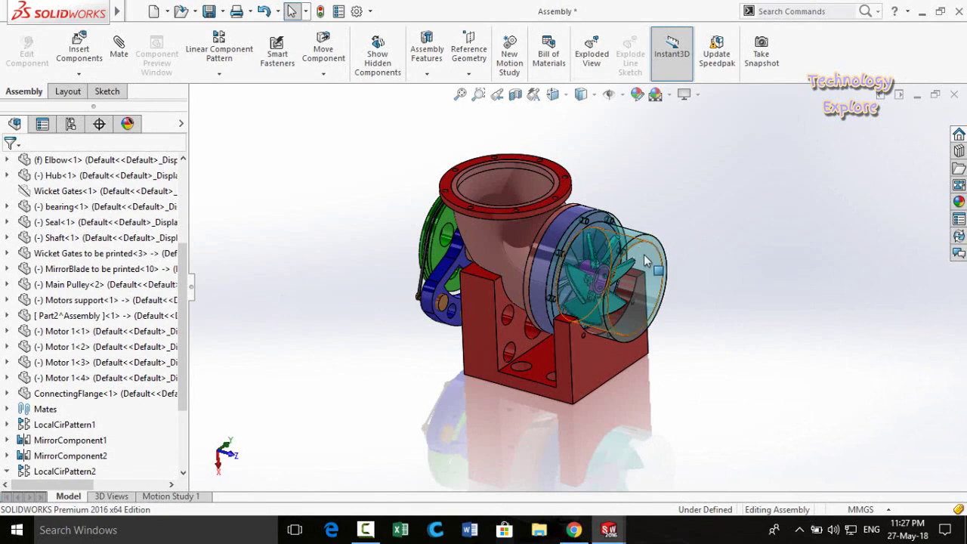
# Select a mirrored turbine blade through the transparent discharge tube
pyautogui.click(578, 270)
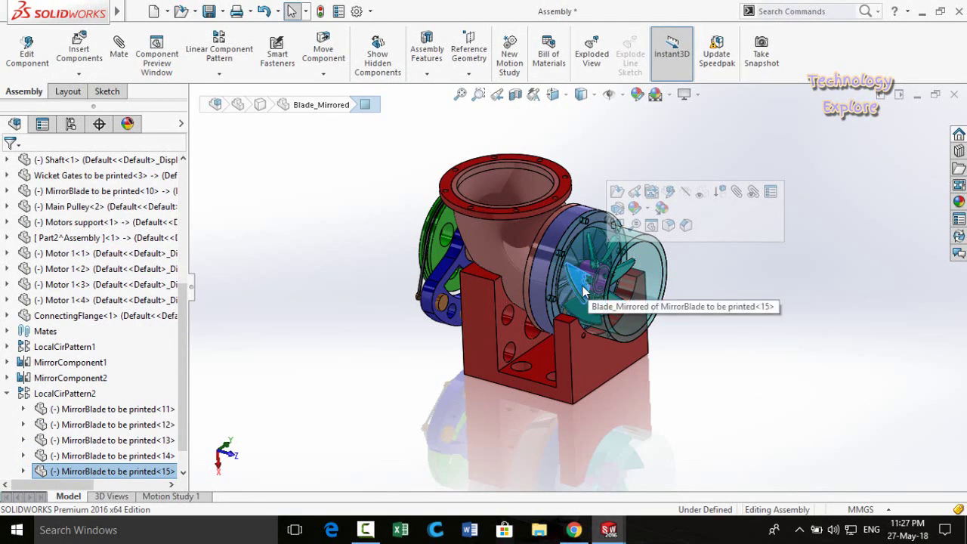
pyautogui.rightClick(583, 264)
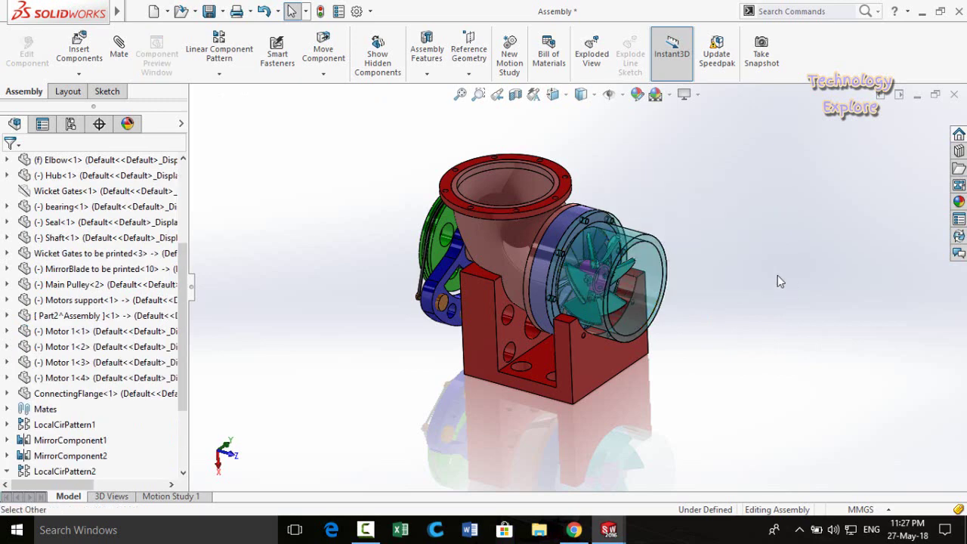
pyautogui.click(578, 263)
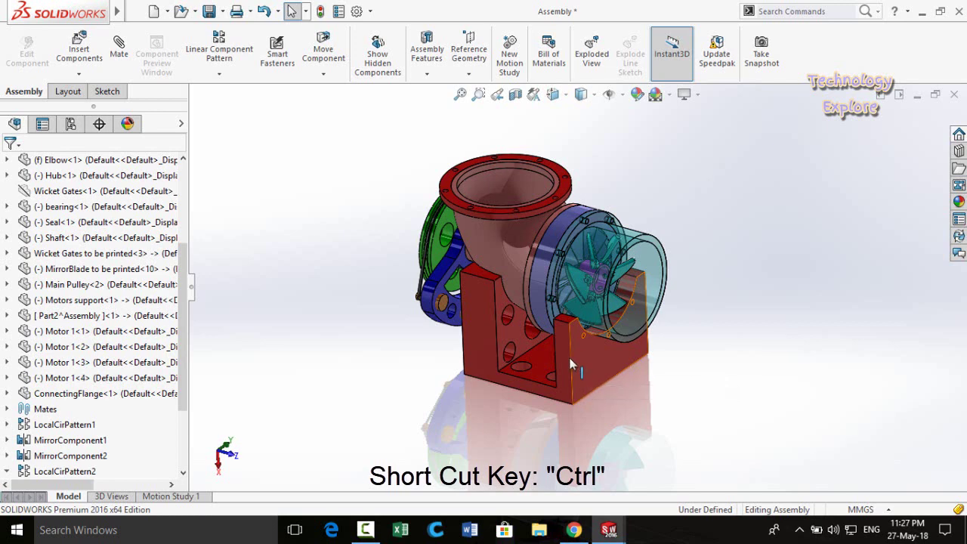
# Copy the red support base to the free space beside the discharge tube, then try copying another component on the pulley side
pyautogui.keyDown('ctrl'); pyautogui.moveTo(581, 356); pyautogui.dragTo(773, 333); pyautogui.keyUp('ctrl')
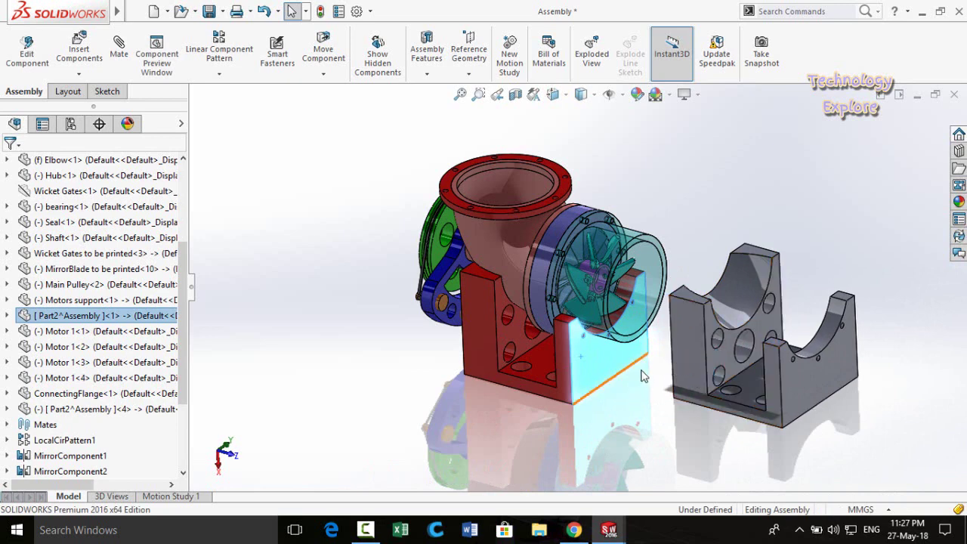
pyautogui.click(632, 426)
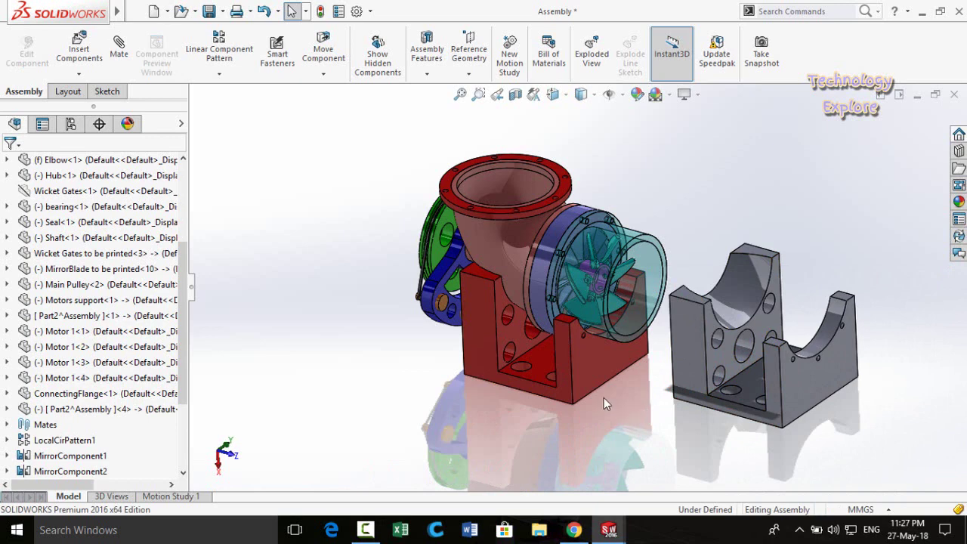
pyautogui.keyDown('ctrl'); pyautogui.moveTo(481, 255); pyautogui.dragTo(332, 378); pyautogui.keyUp('ctrl')
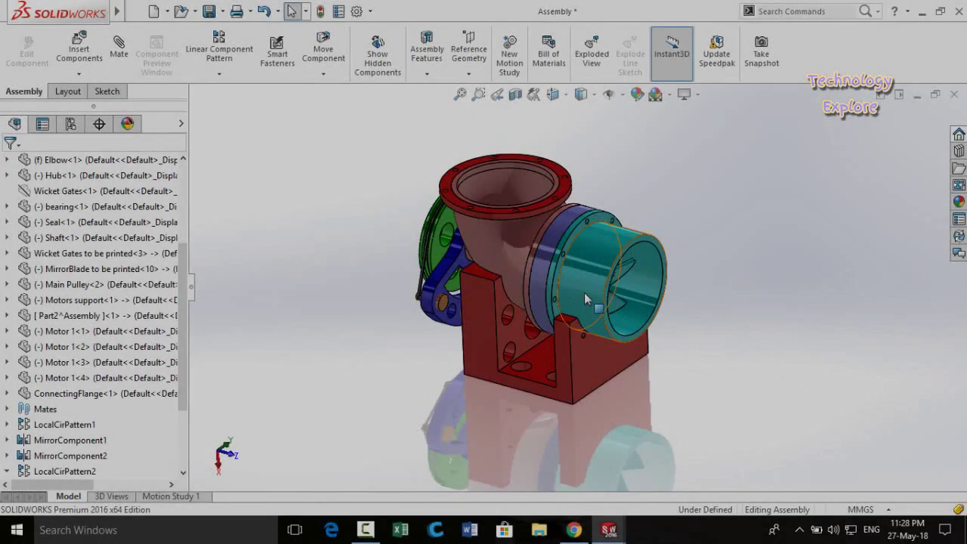
# Copy the discharge tube into the free space beside the assembly and move the copy further away from it
pyautogui.keyDown('ctrl'); pyautogui.moveTo(605, 287); pyautogui.dragTo(734, 302); pyautogui.keyUp('ctrl')
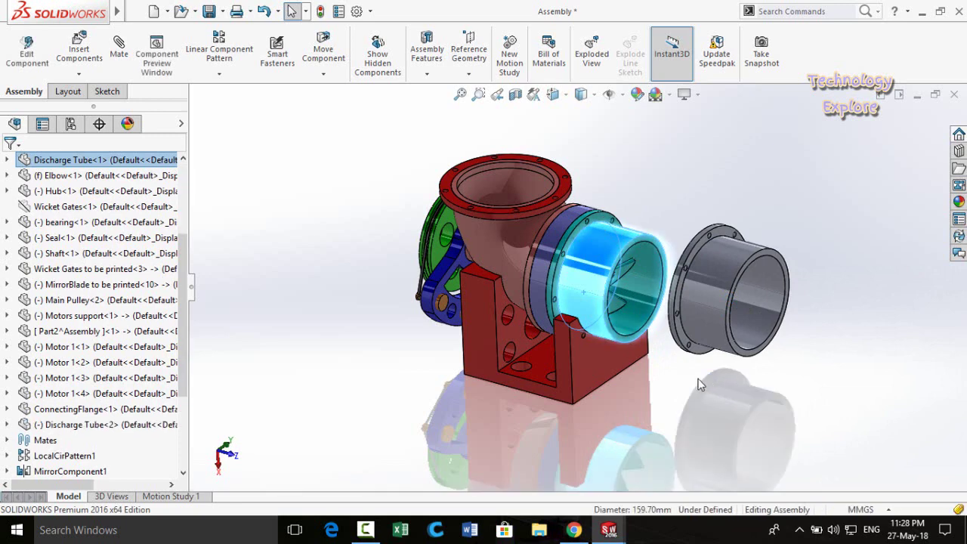
pyautogui.click(697, 377)
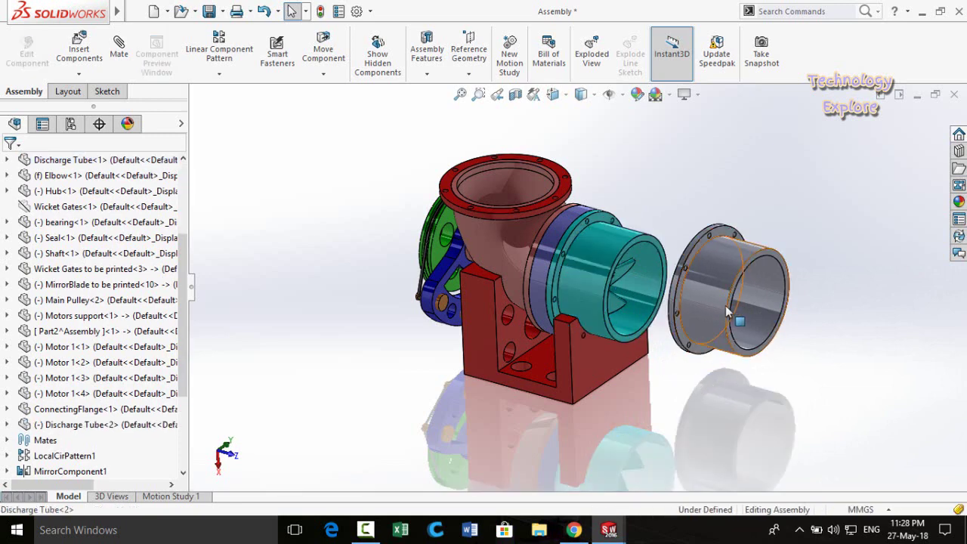
pyautogui.moveTo(728, 260); pyautogui.dragTo(669, 245)
pyautogui.press('Escape')
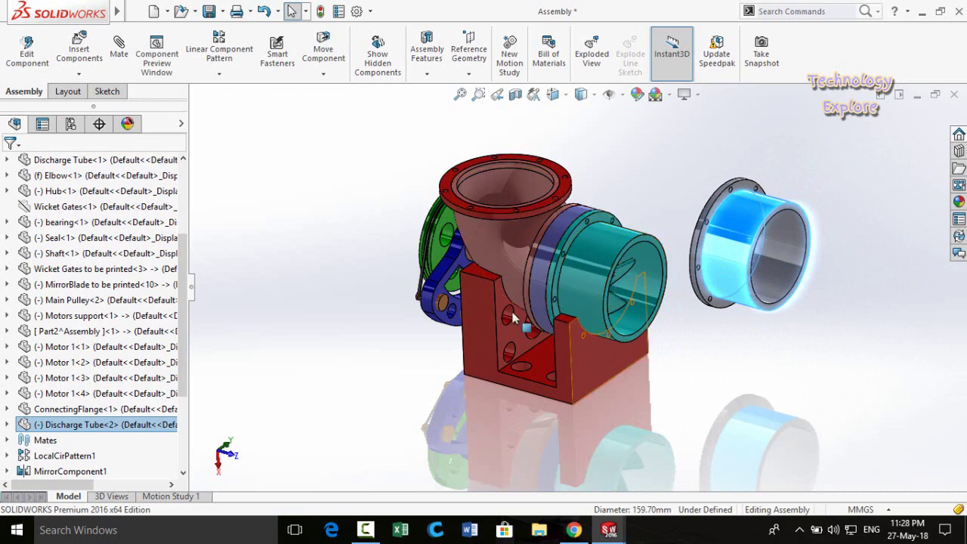
pyautogui.click(738, 359)
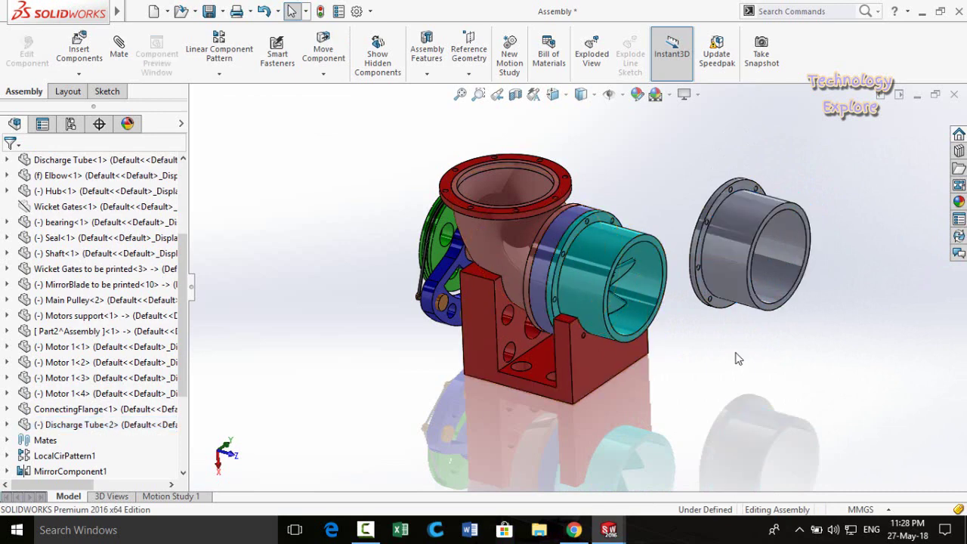
# Rotate the copied discharge tube in place so that it is seen nearly side-on
pyautogui.click(738, 208)
pyautogui.moveTo(738, 208); pyautogui.dragTo(737, 389, button='right')
pyautogui.click(718, 407)
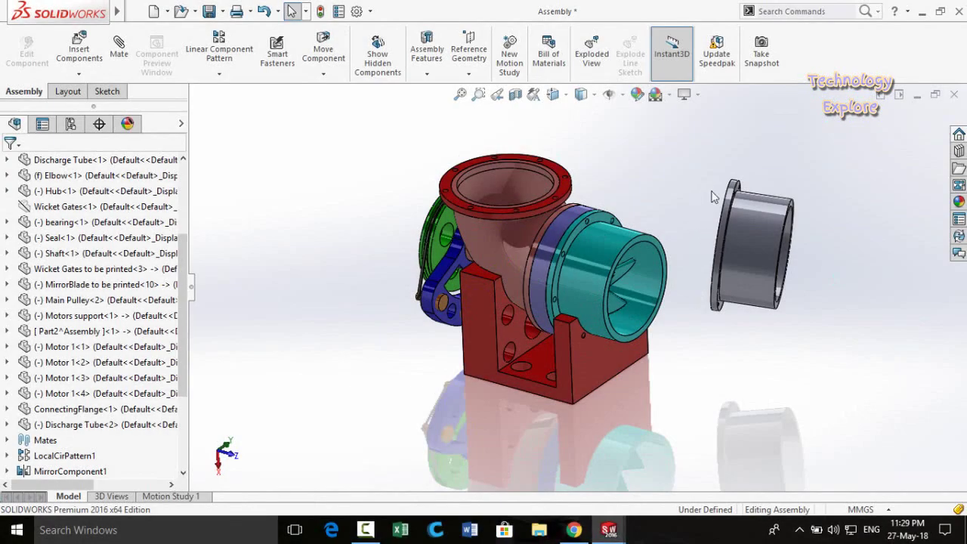
# Hide the copied discharge tube and show it again, repeating the toggle several times
pyautogui.click(747, 247)
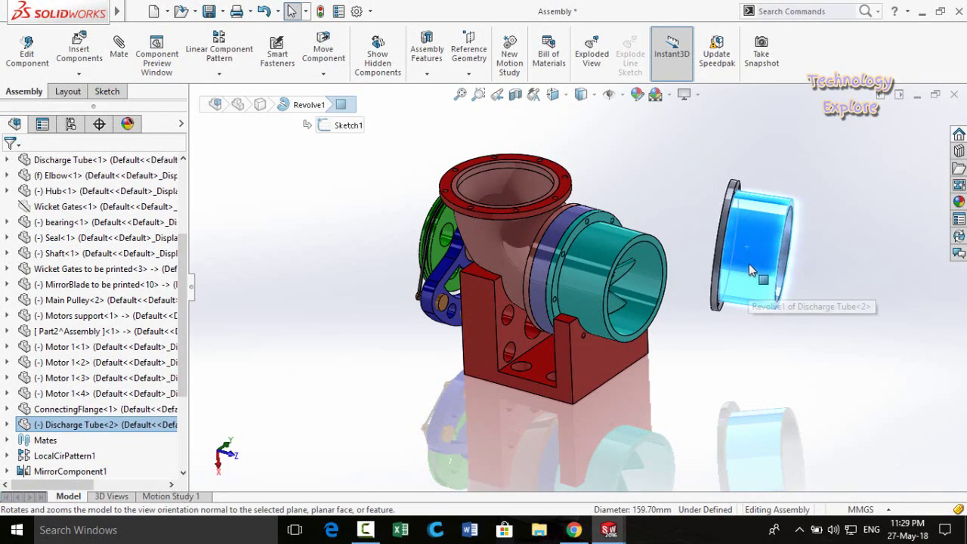
pyautogui.click(815, 346)
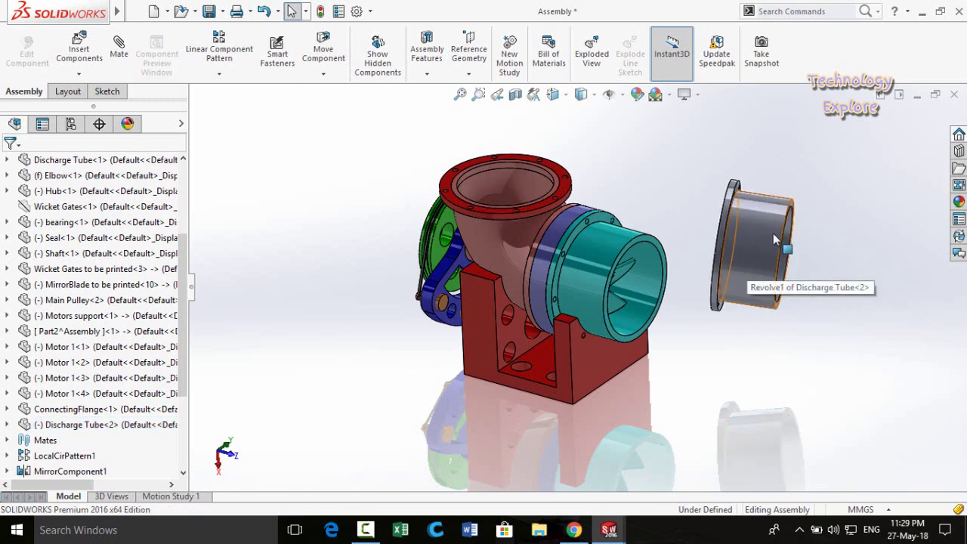
pyautogui.click(759, 247)
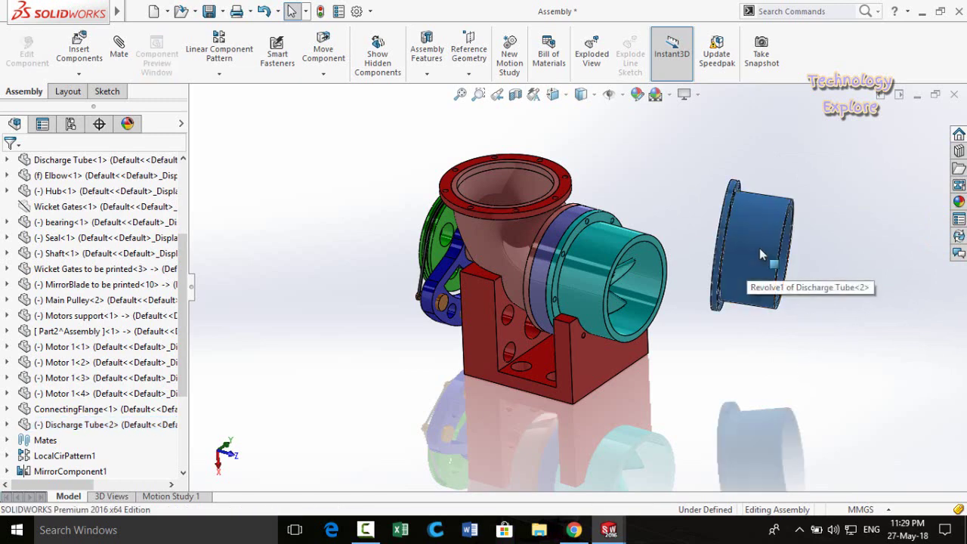
pyautogui.press('Tab')
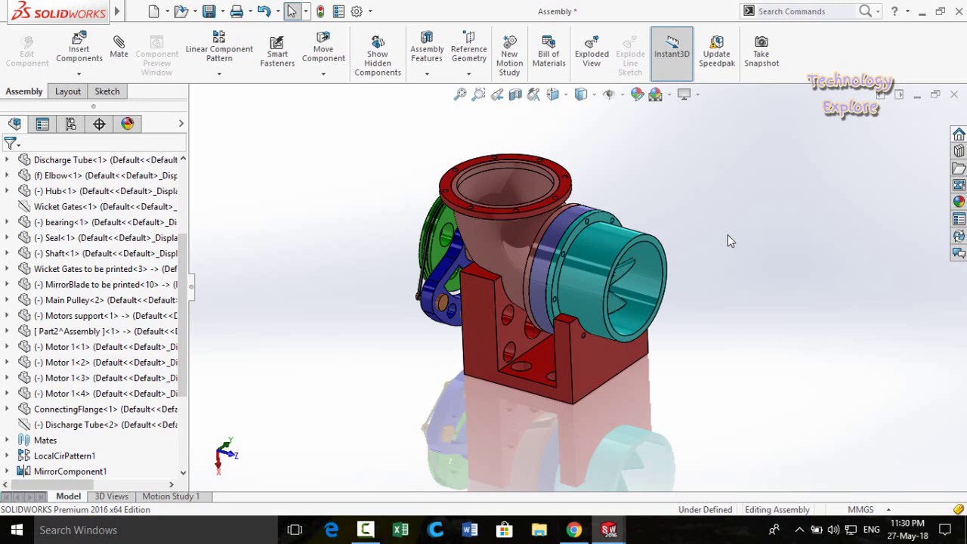
pyautogui.hotkey('ctrl', 'v')
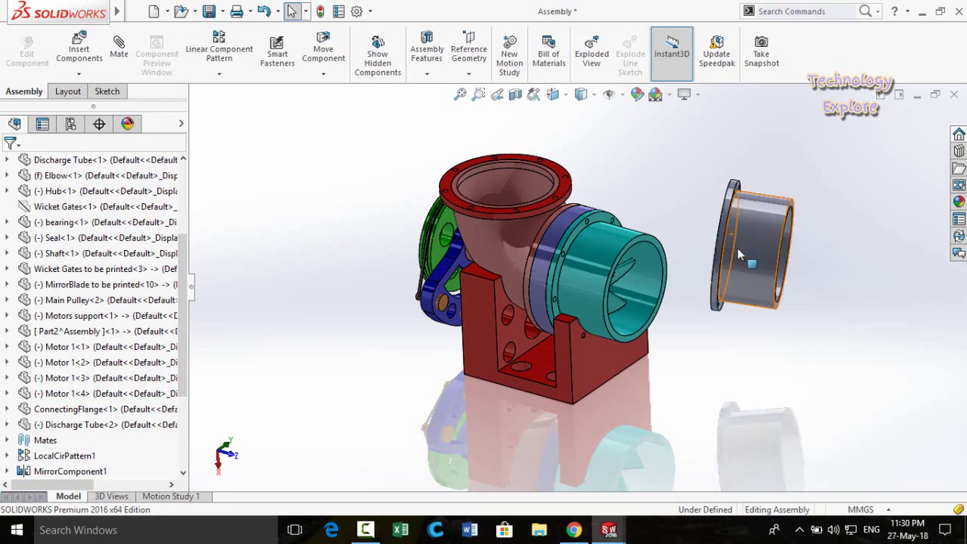
pyautogui.press('Tab')
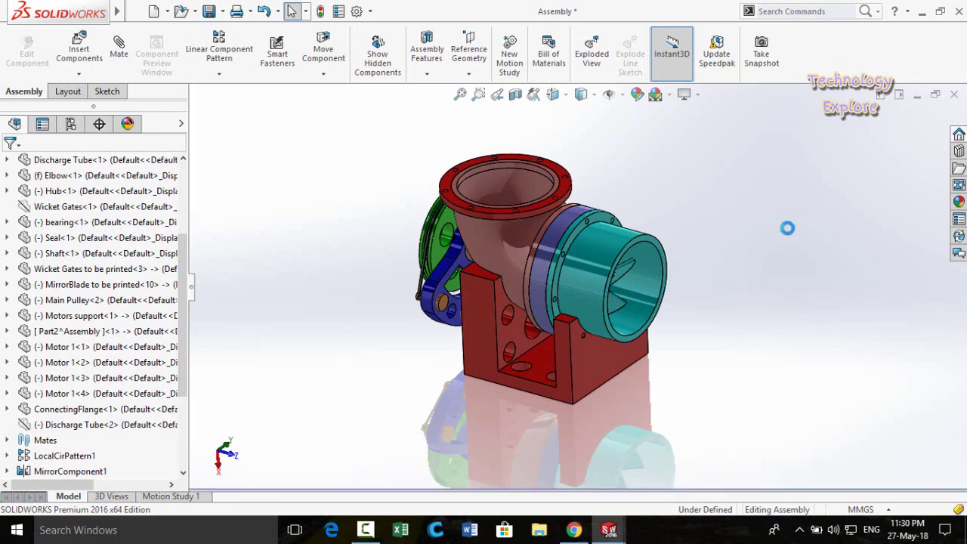
pyautogui.hotkey('shift', 'Tab')
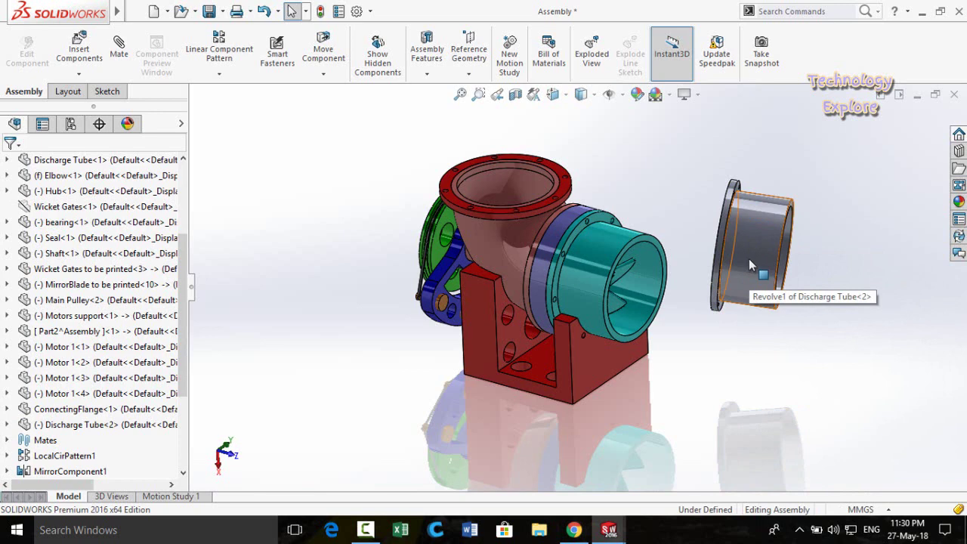
pyautogui.press('Tab')
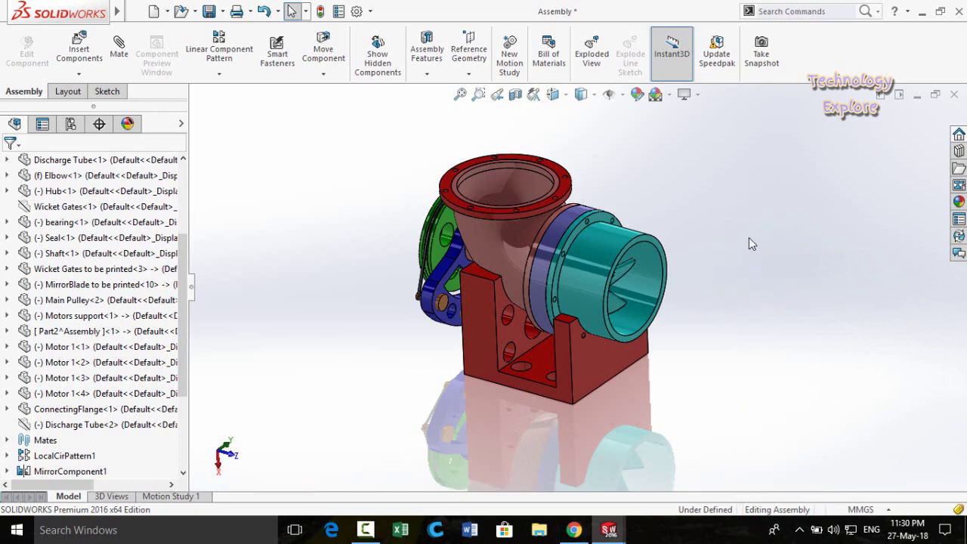
pyautogui.hotkey('shift', 'Tab')
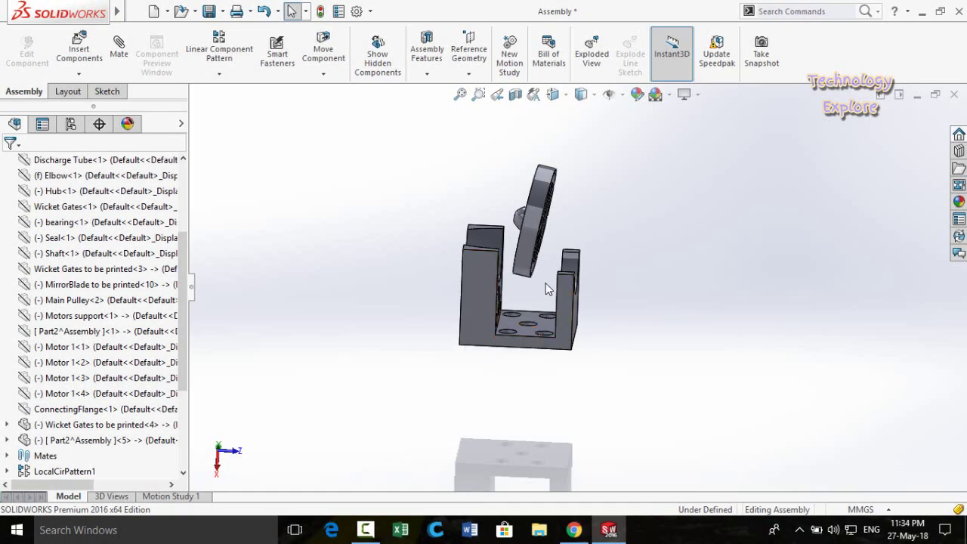
# Centre the wicket gates disc between the support base's two inner wall faces with a Width mate using both disc faces
pyautogui.moveTo(544, 287); pyautogui.dragTo(521, 241, button='middle')
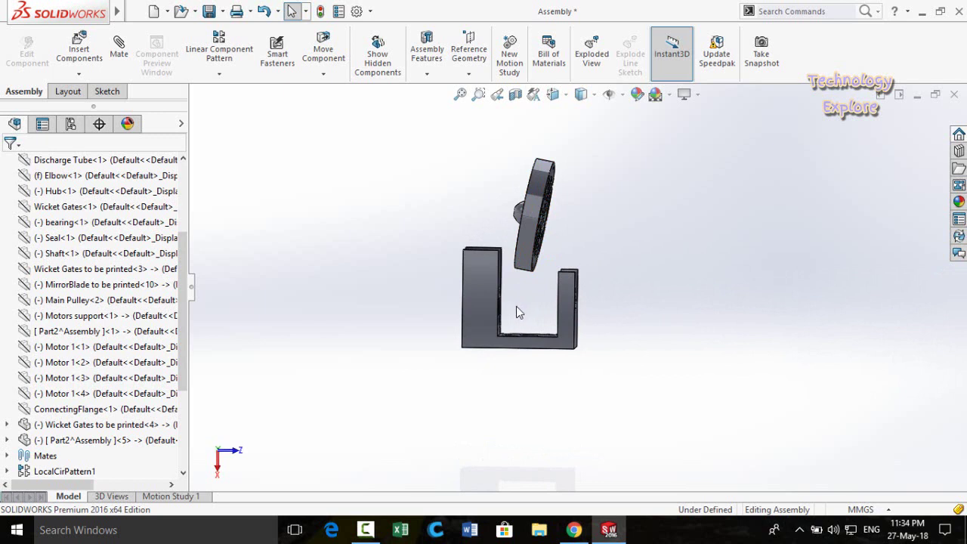
pyautogui.moveTo(516, 306); pyautogui.dragTo(508, 330, button='middle')
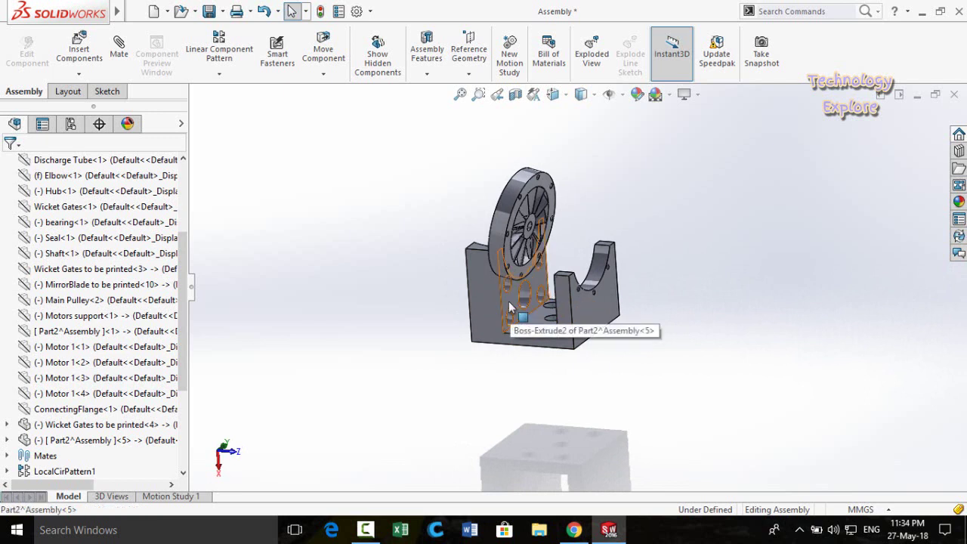
pyautogui.click(508, 301)
pyautogui.moveTo(464, 397); pyautogui.dragTo(529, 362, button='middle')
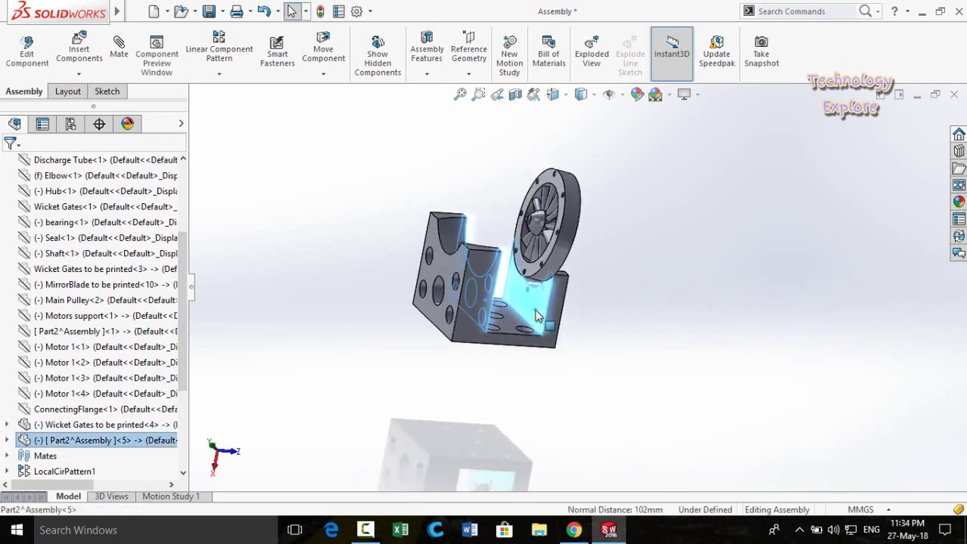
pyautogui.click(552, 294)
pyautogui.scroll(-2, 547, 189)
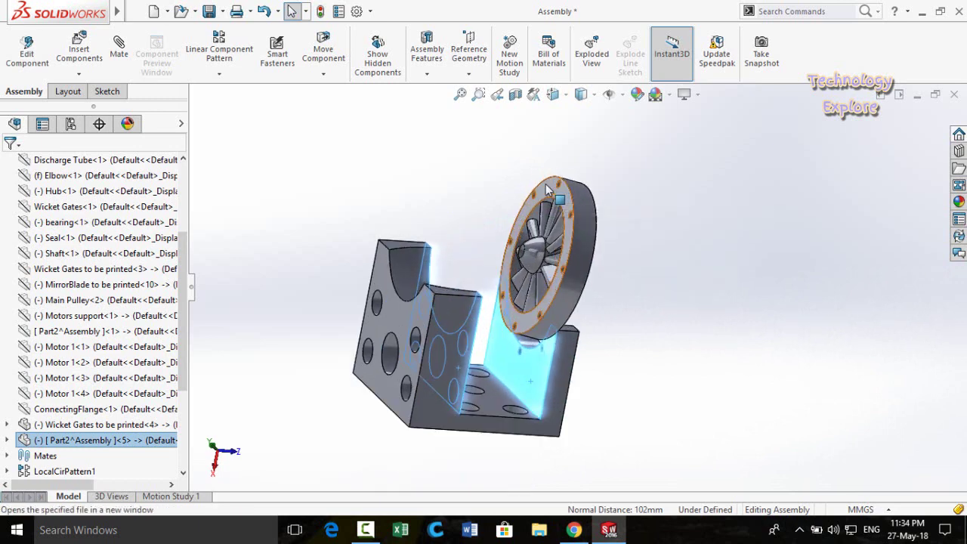
pyautogui.keyDown('ctrl'); pyautogui.click(547, 192); pyautogui.keyUp('ctrl')
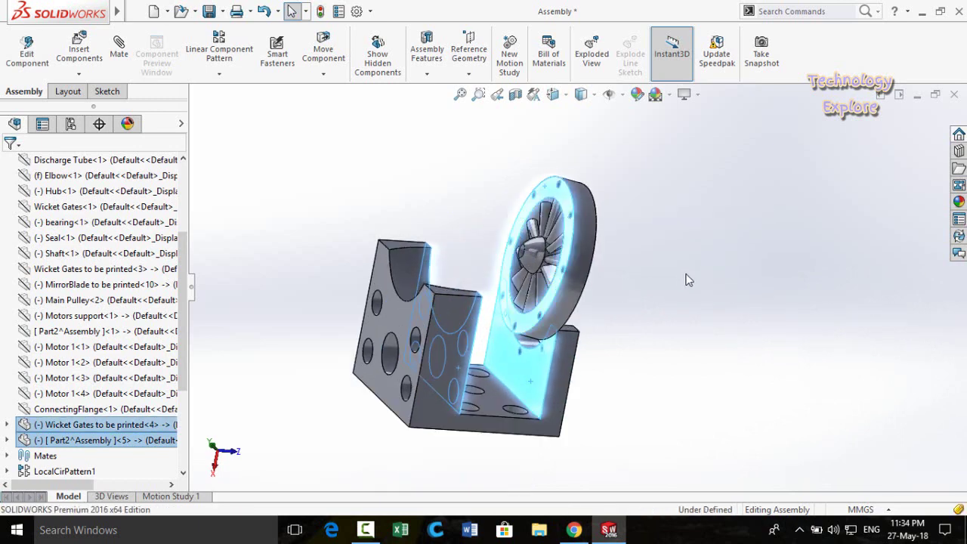
pyautogui.moveTo(686, 276); pyautogui.dragTo(550, 216, button='middle')
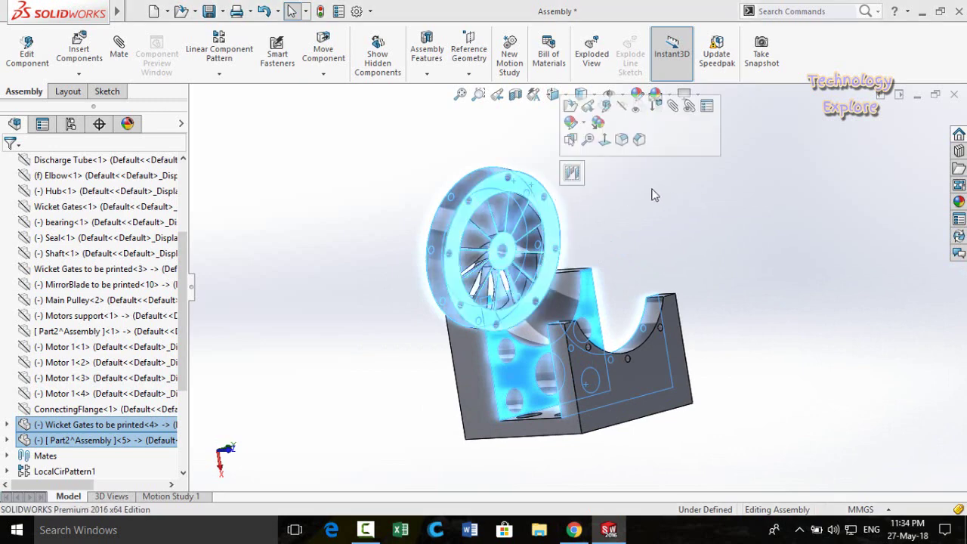
pyautogui.click(572, 173)
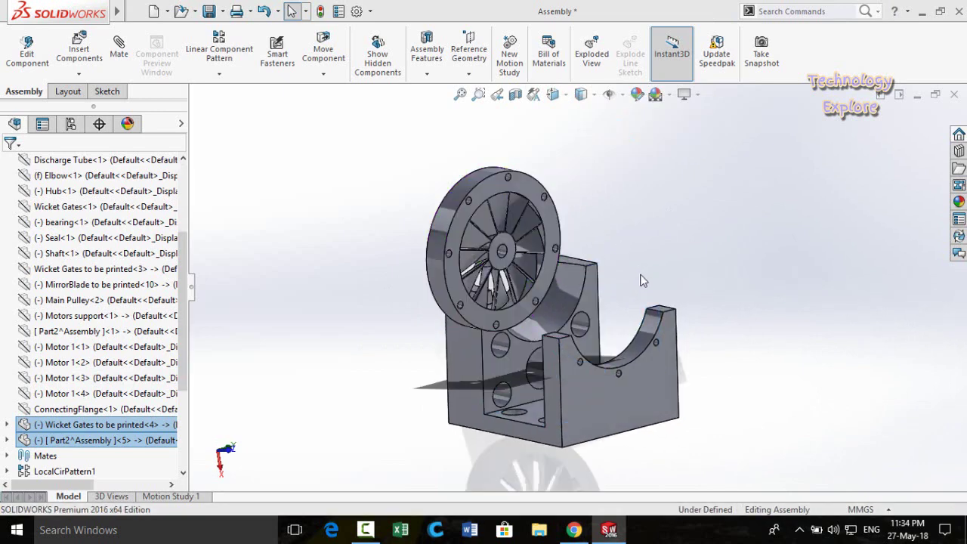
pyautogui.moveTo(630, 284); pyautogui.dragTo(661, 265, button='middle')
pyautogui.moveTo(673, 263); pyautogui.dragTo(674, 246, button='middle')
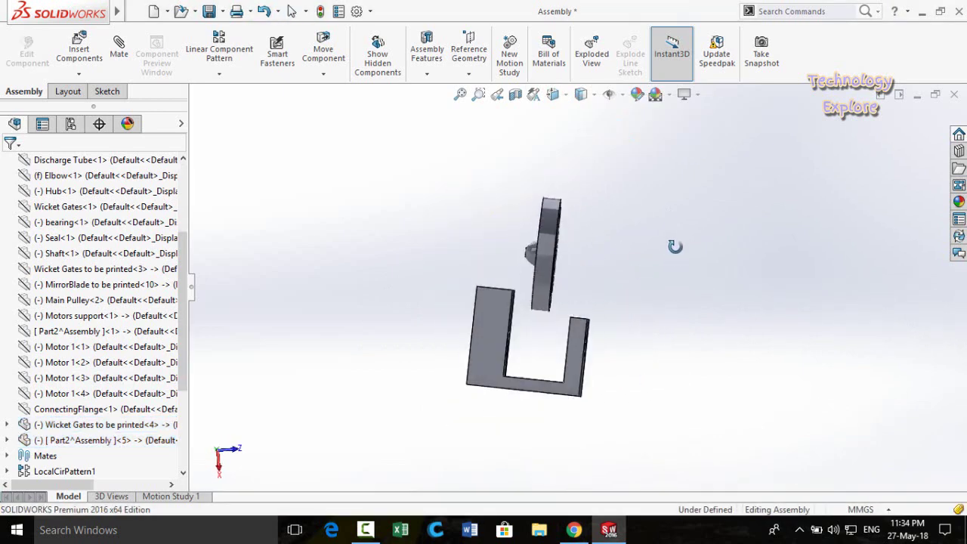
pyautogui.press('Escape')
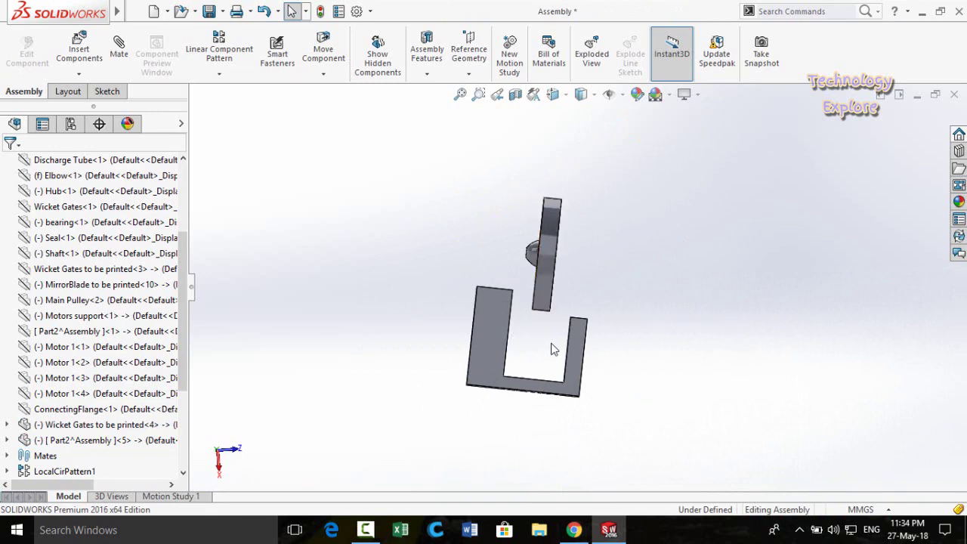
pyautogui.moveTo(545, 343)
pyautogui.mouseDown(button='middle')
pyautogui.moveTo(555, 348)
pyautogui.moveTo(552, 322)
pyautogui.moveTo(553, 336)
pyautogui.mouseUp(button='middle')
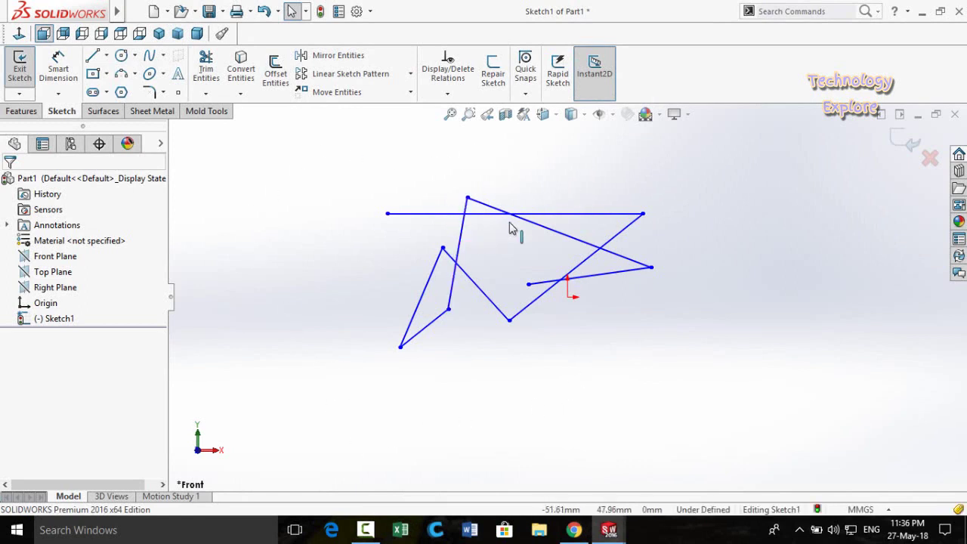
# Power-trim the horizontal line's parts outside its two crossing lines, then try extending a line with the same tool and undo that
pyautogui.click(205, 68)
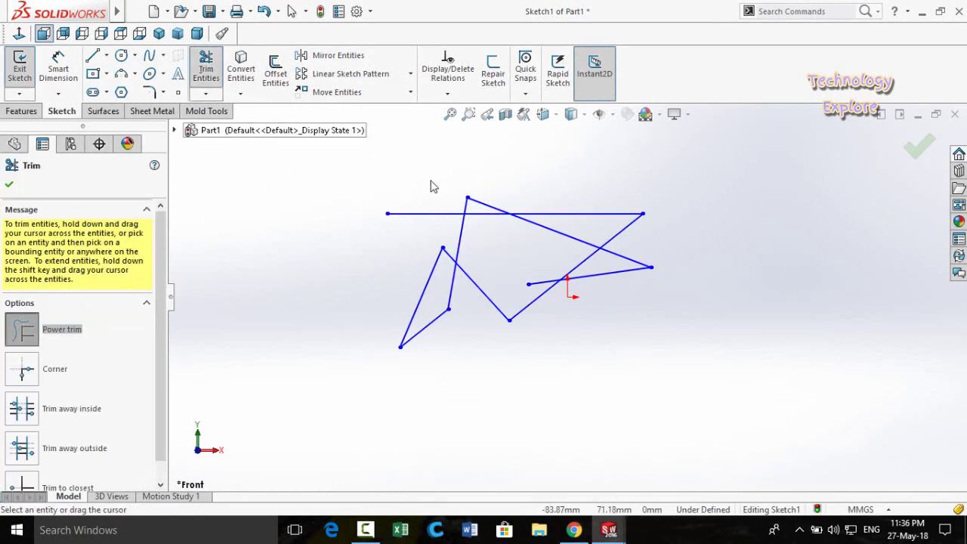
pyautogui.moveTo(432, 183); pyautogui.dragTo(421, 201)
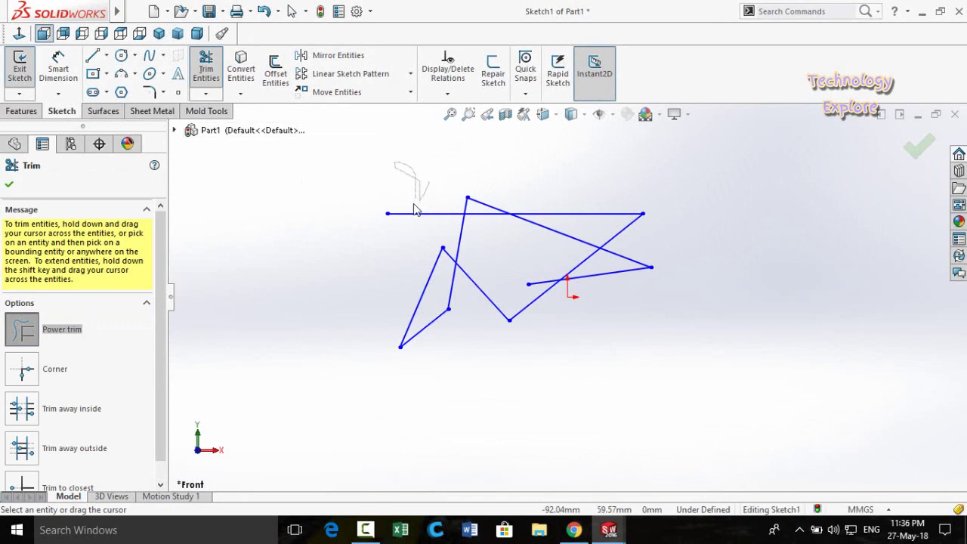
pyautogui.moveTo(408, 223); pyautogui.dragTo(370, 268)
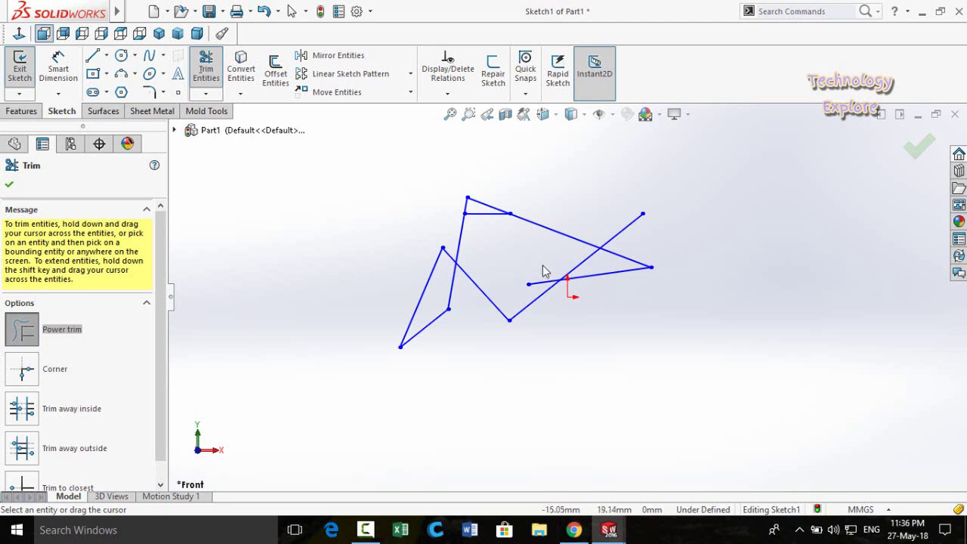
pyautogui.moveTo(550, 257)
pyautogui.keyDown('shift'); pyautogui.mouseDown()
pyautogui.moveTo(539, 285)
pyautogui.moveTo(431, 314)
pyautogui.moveTo(480, 316)
pyautogui.mouseUp(); pyautogui.keyUp('shift')
pyautogui.hotkey('ctrl', 'z')
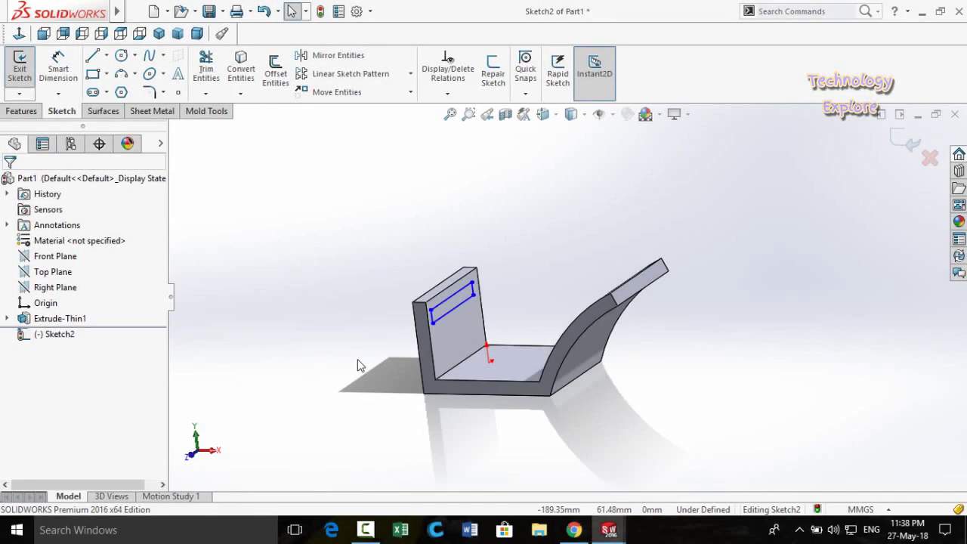
# Extrude the rectangle sketched on the upright wall up to the inner curved face, with the result merged
pyautogui.moveTo(360, 341)
pyautogui.mouseDown(button='middle')
pyautogui.moveTo(392, 319)
pyautogui.moveTo(358, 319)
pyautogui.moveTo(352, 326)
pyautogui.moveTo(433, 339)
pyautogui.moveTo(438, 309)
pyautogui.mouseUp(button='middle')
pyautogui.moveTo(395, 330); pyautogui.dragTo(605, 302, button='middle')
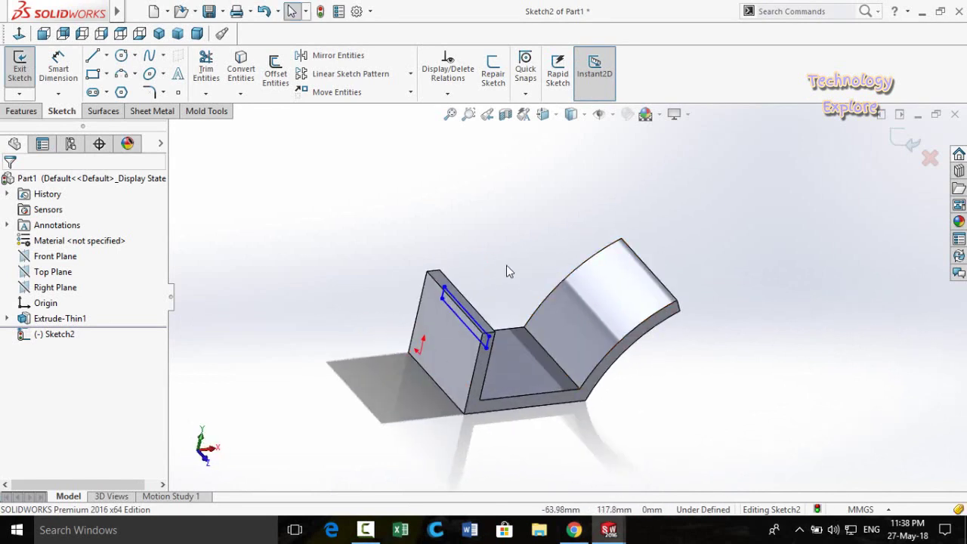
pyautogui.moveTo(507, 269); pyautogui.dragTo(438, 238, button='middle')
pyautogui.click(23, 112)
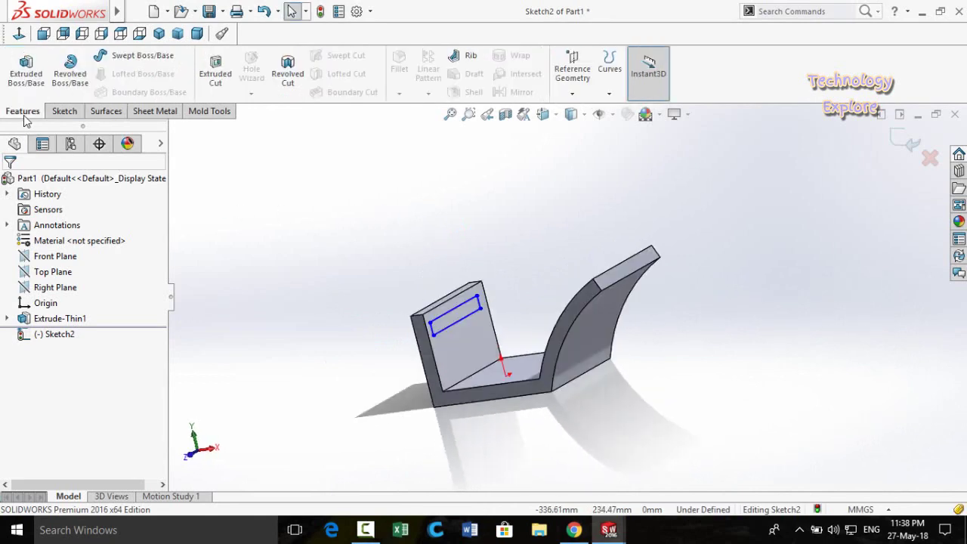
pyautogui.click(24, 73)
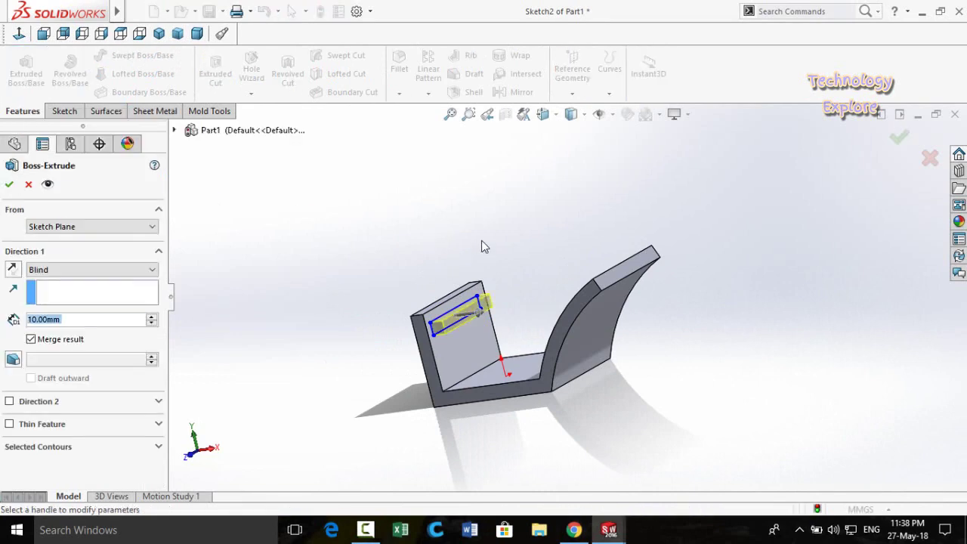
pyautogui.moveTo(481, 240); pyautogui.dragTo(594, 304, button='middle')
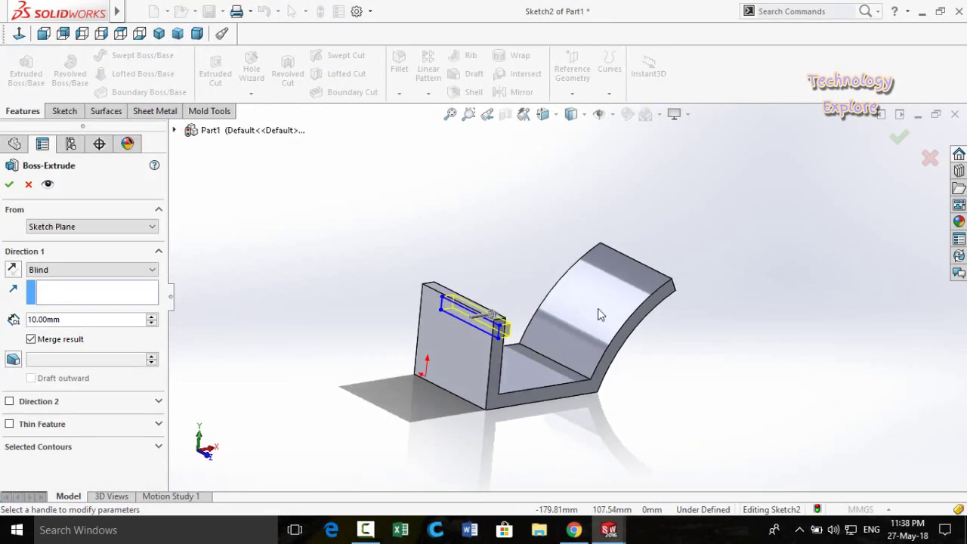
pyautogui.click(595, 302)
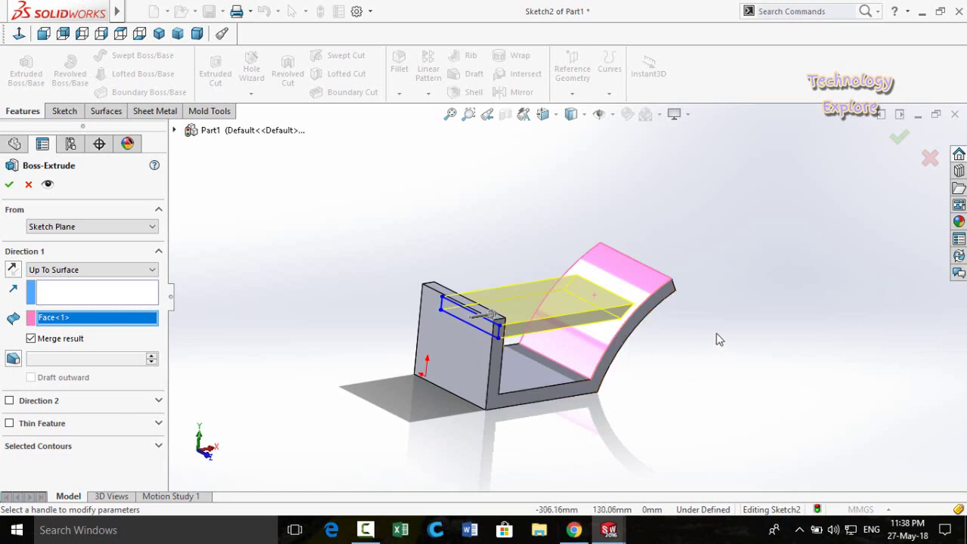
pyautogui.moveTo(716, 335); pyautogui.dragTo(612, 287, button='middle')
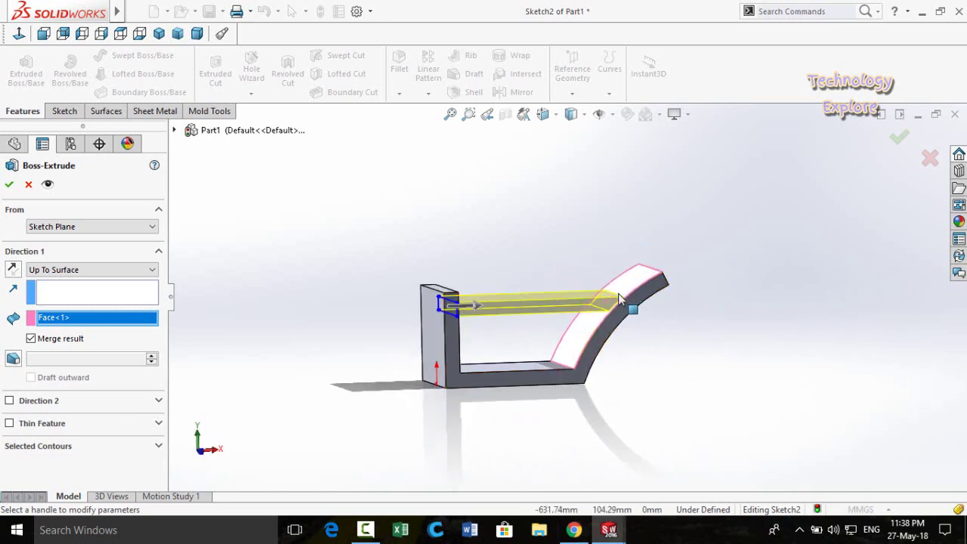
pyautogui.click(10, 187)
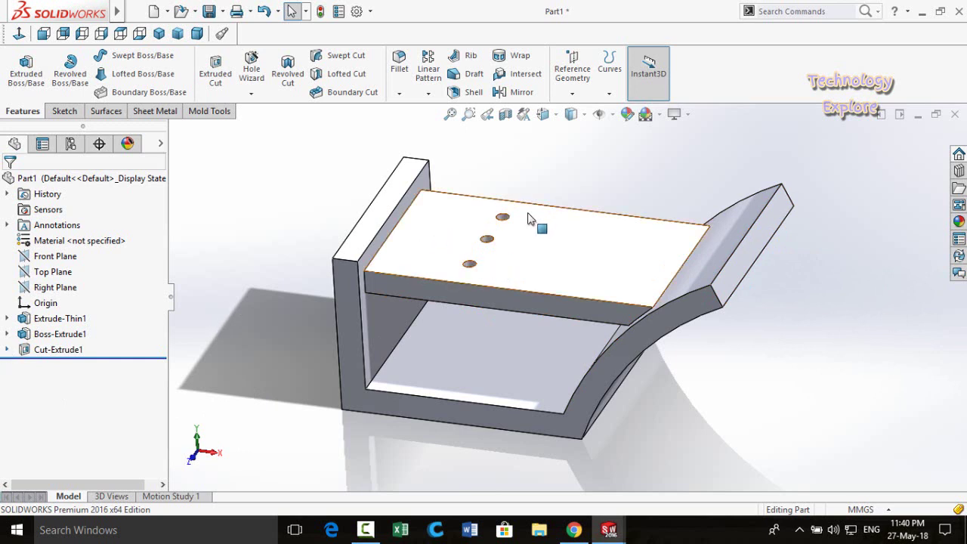
# Create a derived sketch of Sketch3, the three-hole sketch under Cut-Extrude1, on the end face of the curved wall
pyautogui.click(8, 350)
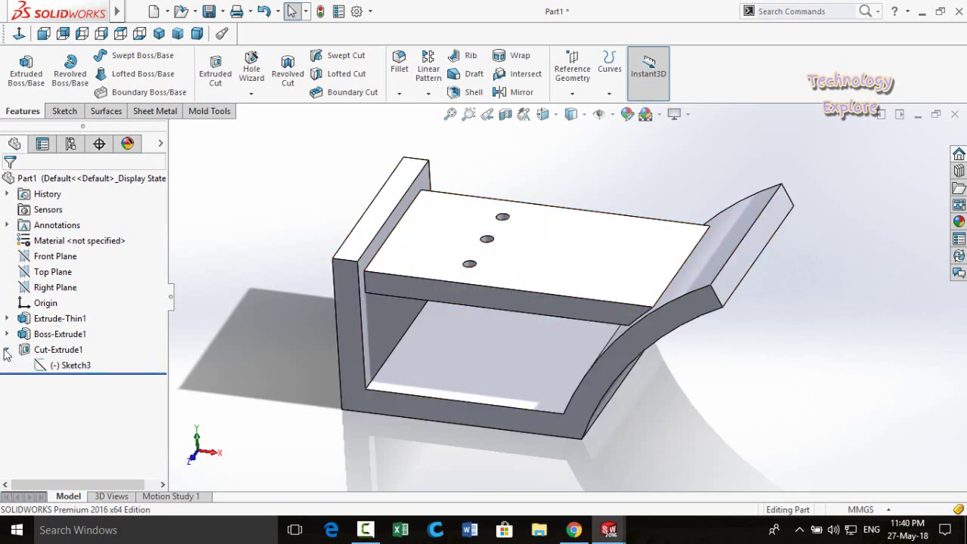
pyautogui.click(45, 365)
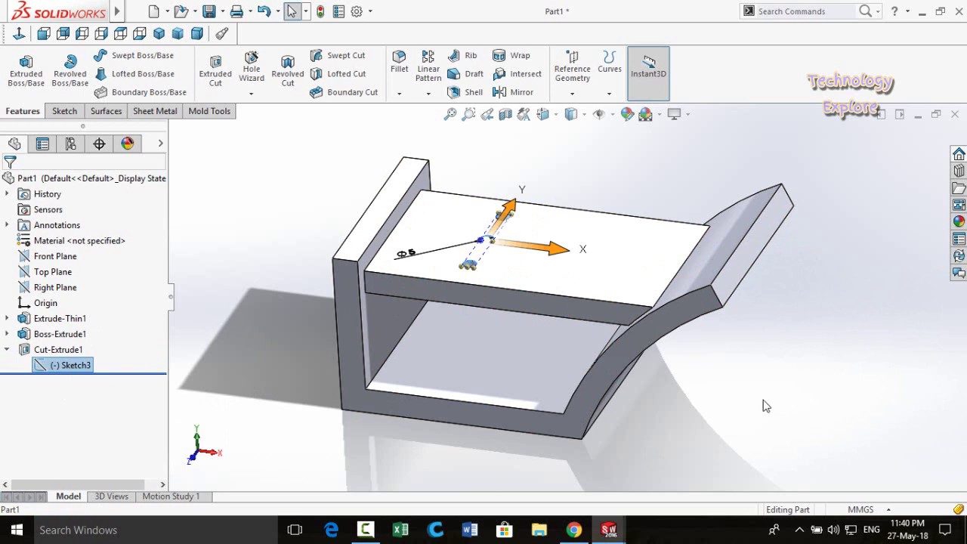
pyautogui.click(726, 274)
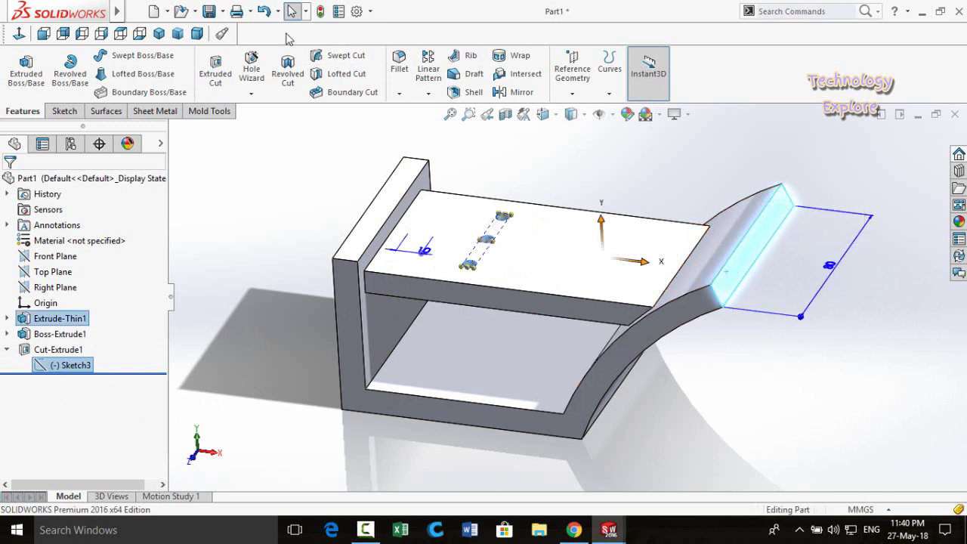
pyautogui.moveTo(116, 11)
pyautogui.click(188, 12)
pyautogui.moveTo(242, 12)
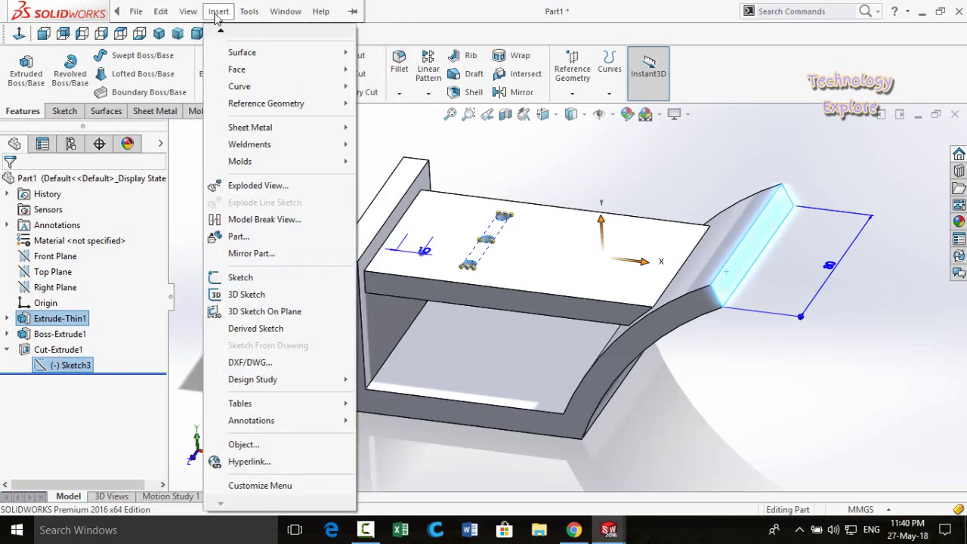
pyautogui.click(261, 330)
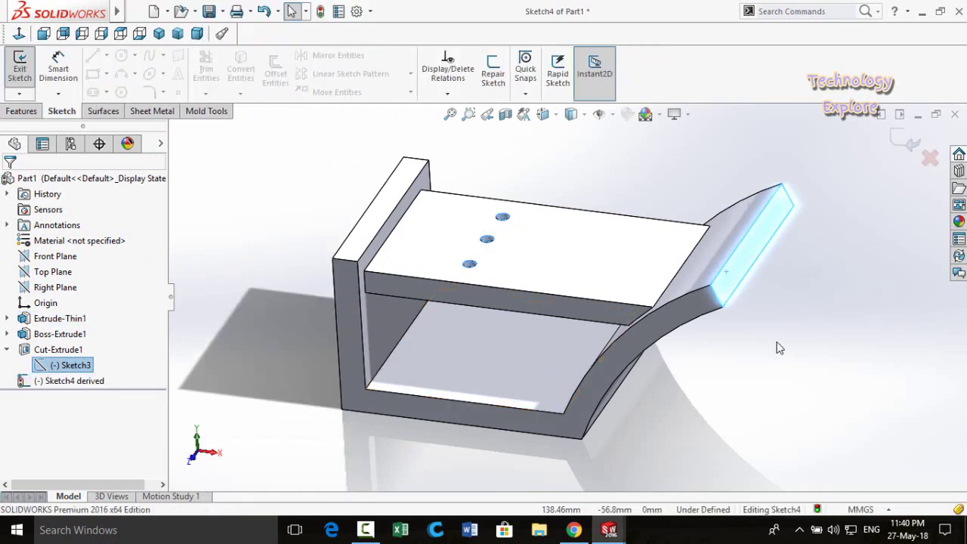
# Move the derived sketch by its middle circle's centre so all three circles lie on the curved wall's end face
pyautogui.moveTo(776, 326); pyautogui.dragTo(742, 310, button='middle')
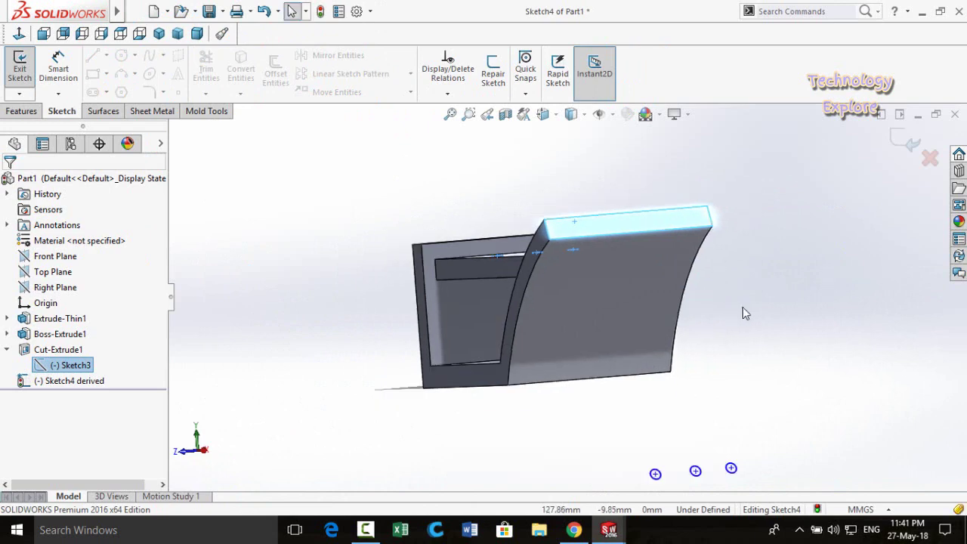
pyautogui.scroll(5, 603, 397)
pyautogui.scroll(-4, 604, 397)
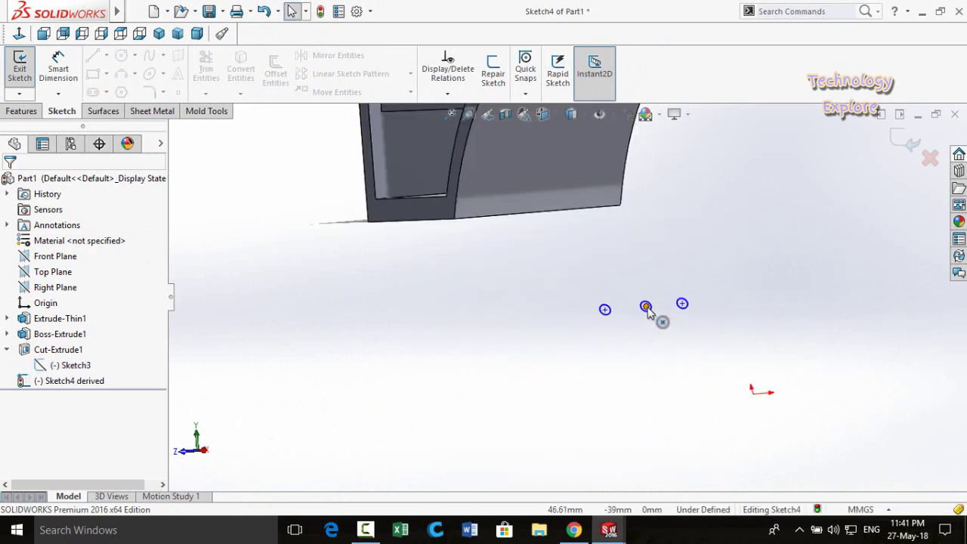
pyautogui.click(645, 308)
pyautogui.moveTo(646, 147)
pyautogui.keyDown('ctrl'); pyautogui.mouseDown(button='middle')
pyautogui.moveTo(628, 231)
pyautogui.moveTo(584, 190)
pyautogui.moveTo(545, 270)
pyautogui.mouseUp(button='middle'); pyautogui.keyUp('ctrl')
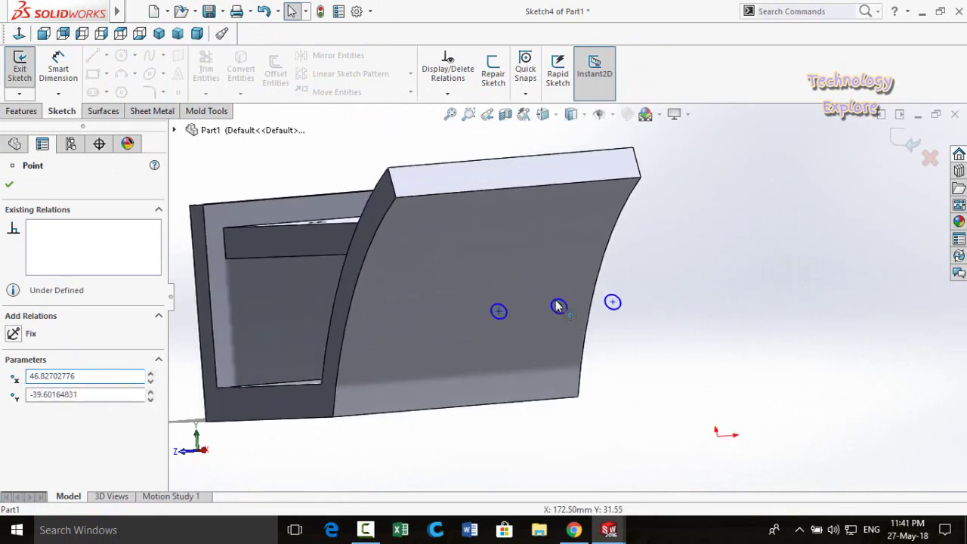
pyautogui.moveTo(558, 308); pyautogui.dragTo(516, 174)
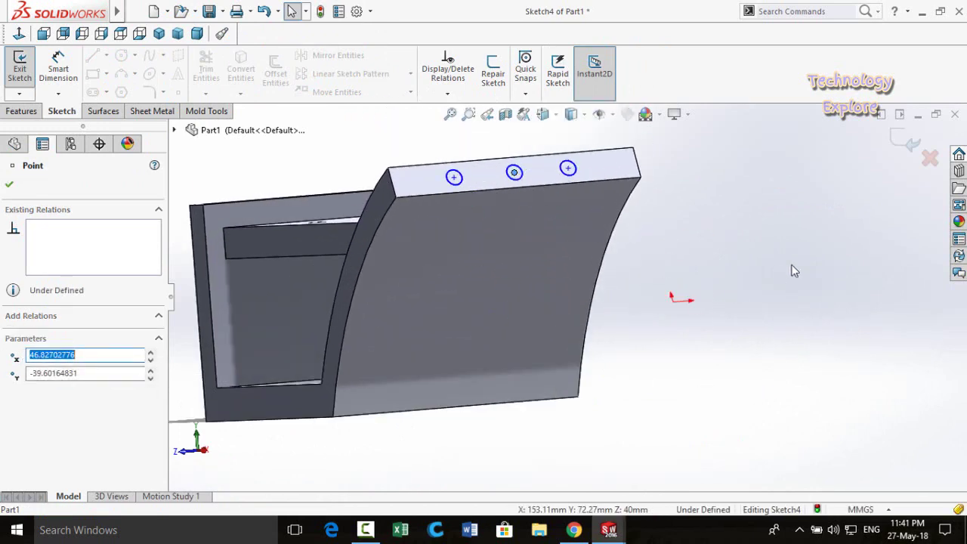
pyautogui.click(869, 207)
# Cut the three derived circles 2 mm deep into the curved wall's end face, reversing the direction into the material
pyautogui.scroll(3, 604, 220)
pyautogui.moveTo(604, 219); pyautogui.dragTo(482, 209, button='middle')
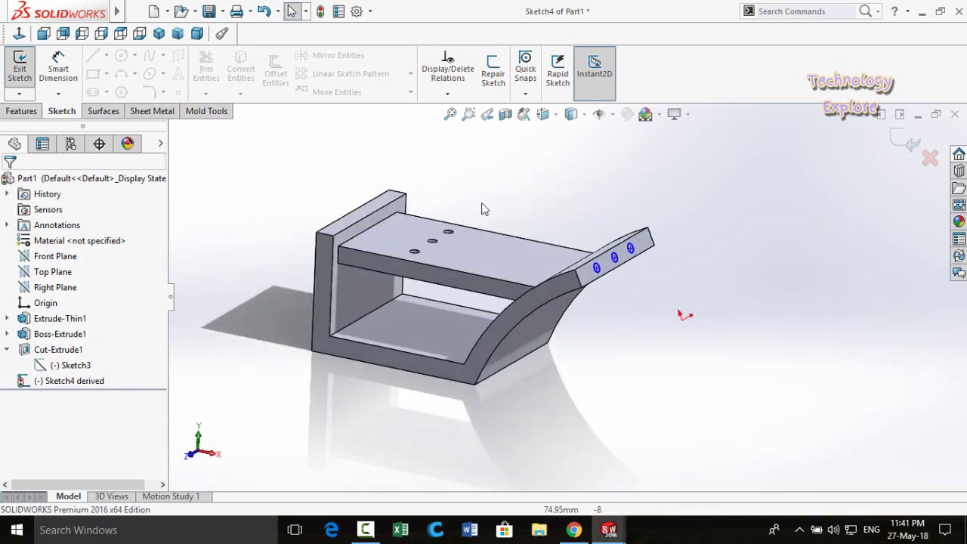
pyautogui.click(22, 111)
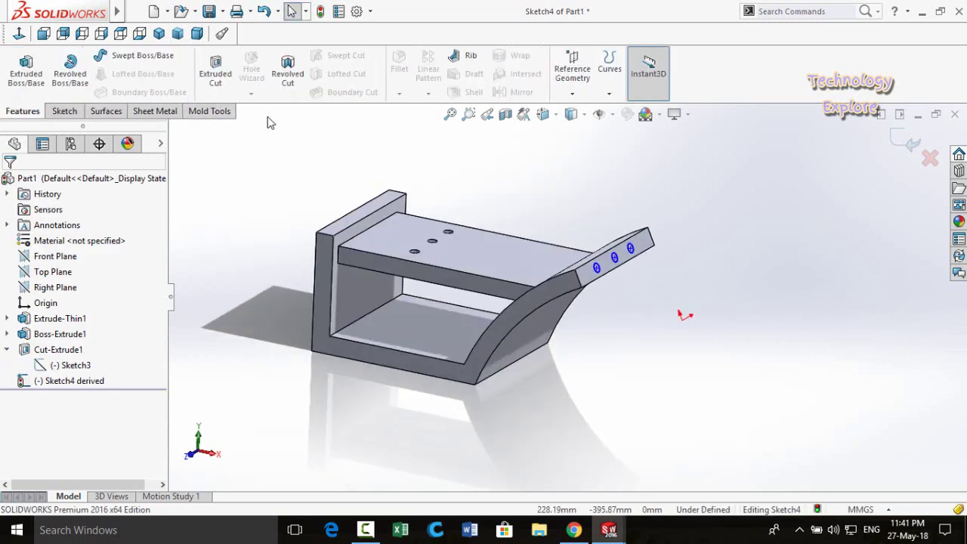
pyautogui.click(212, 81)
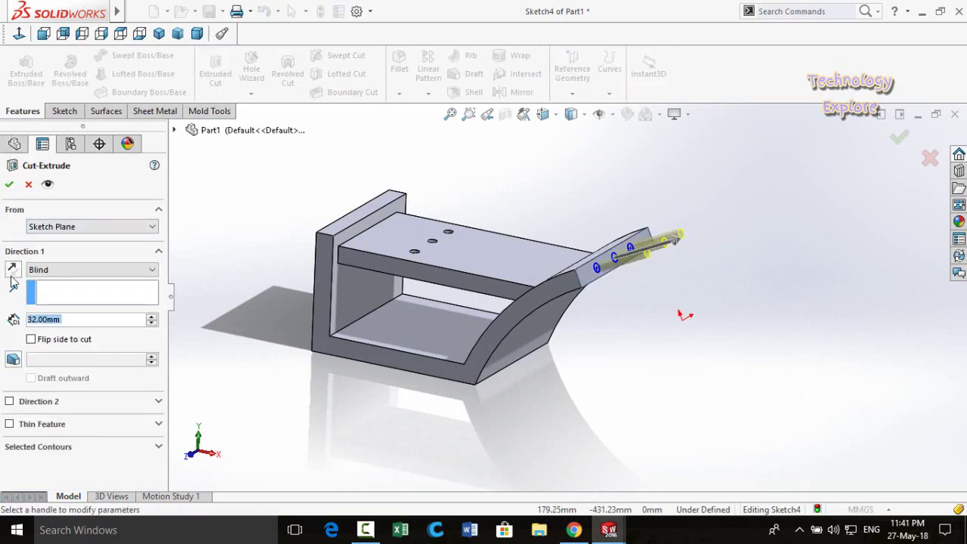
pyautogui.click(13, 269)
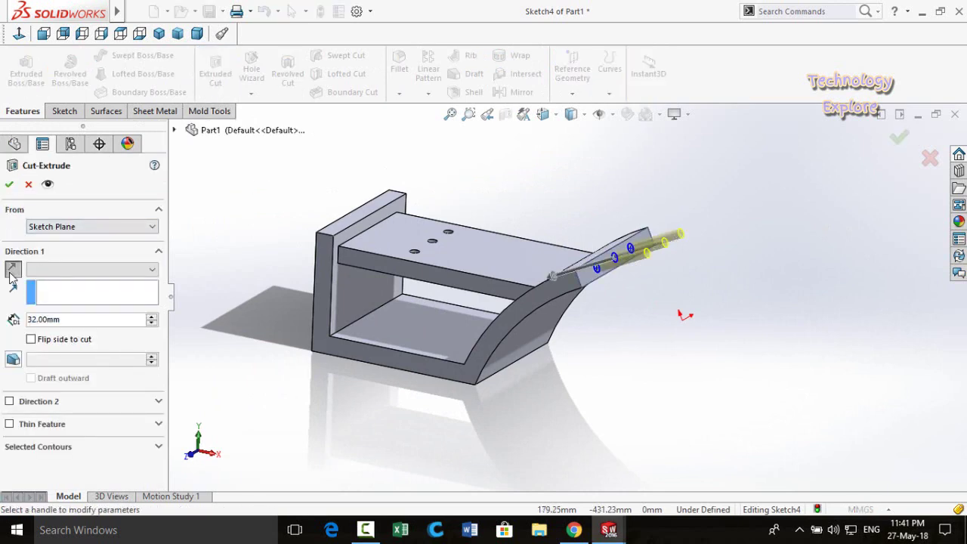
pyautogui.click(151, 323)
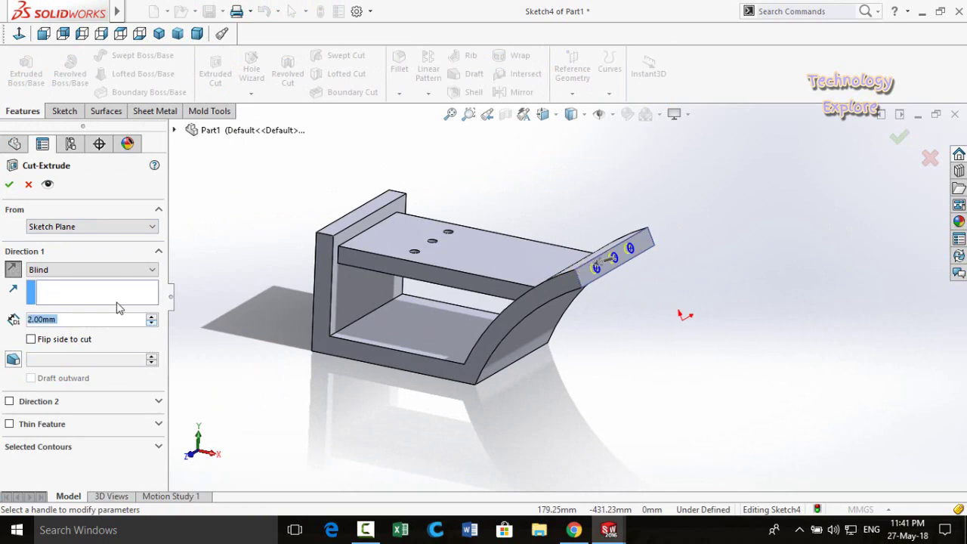
pyautogui.click(9, 184)
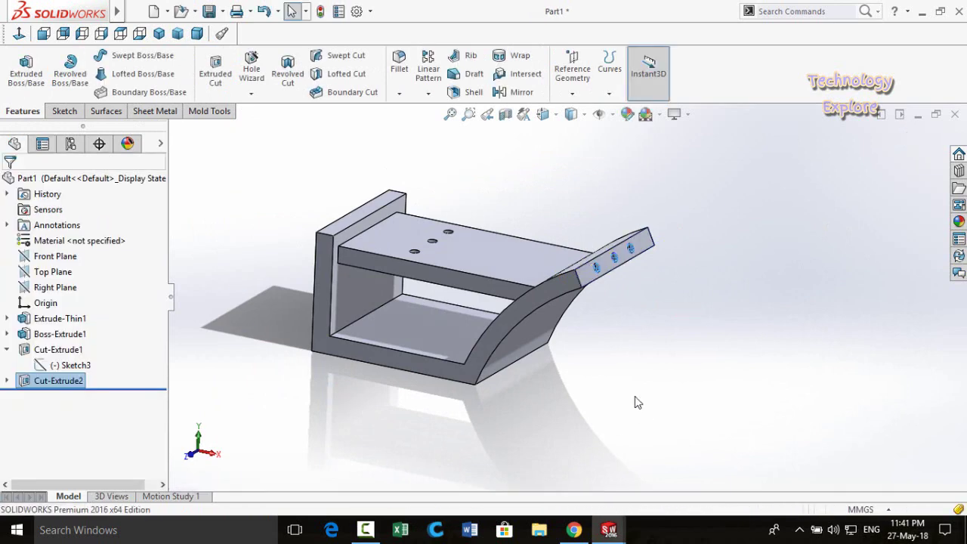
pyautogui.click(635, 373)
# Edit Sketch3, the original hole sketch on the plate, to delete its middle circle, then exit the sketch
pyautogui.moveTo(651, 324); pyautogui.dragTo(423, 231, button='middle')
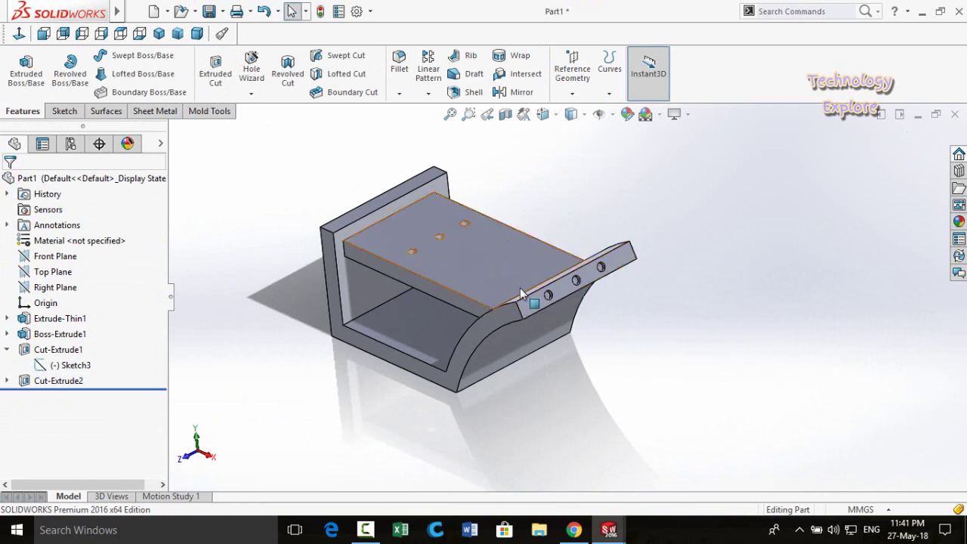
pyautogui.moveTo(444, 279); pyautogui.dragTo(437, 248, button='middle')
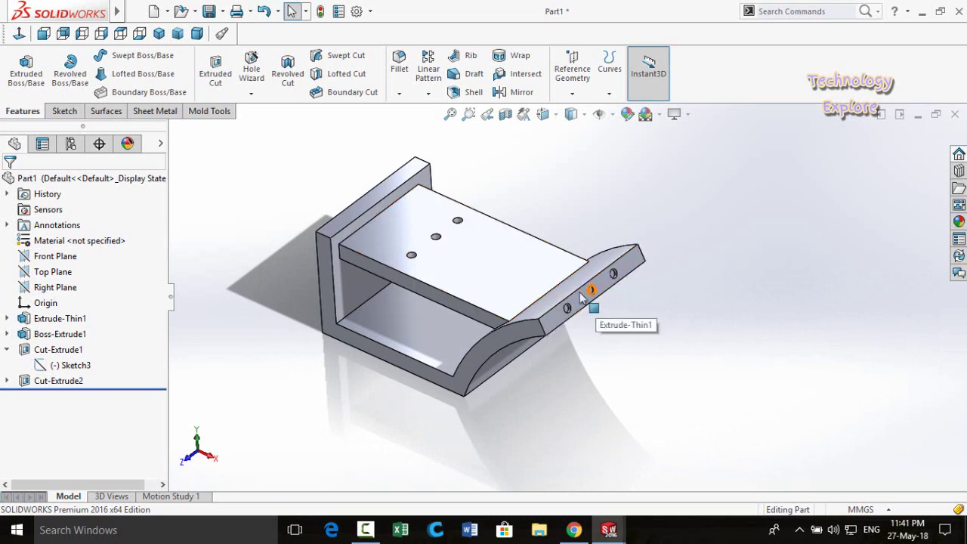
pyautogui.click(68, 365)
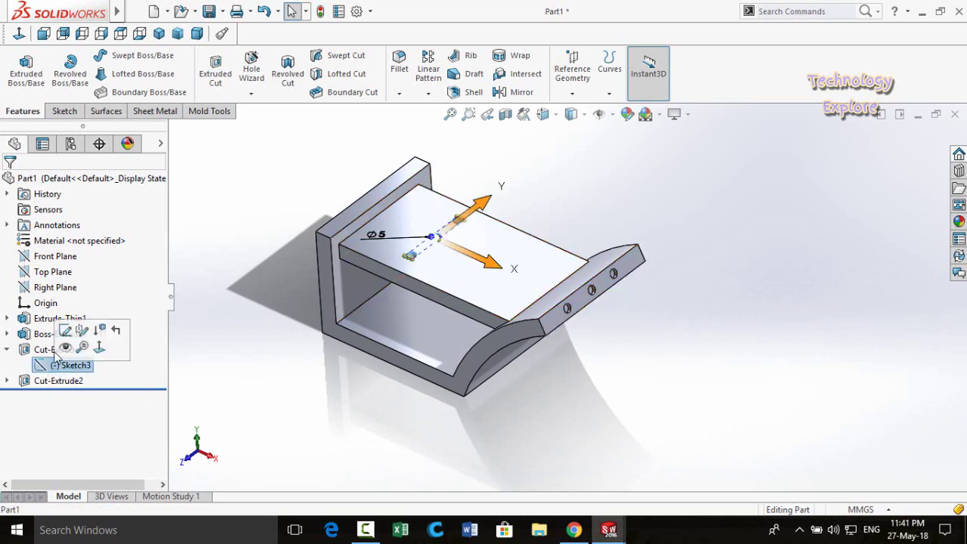
pyautogui.click(66, 331)
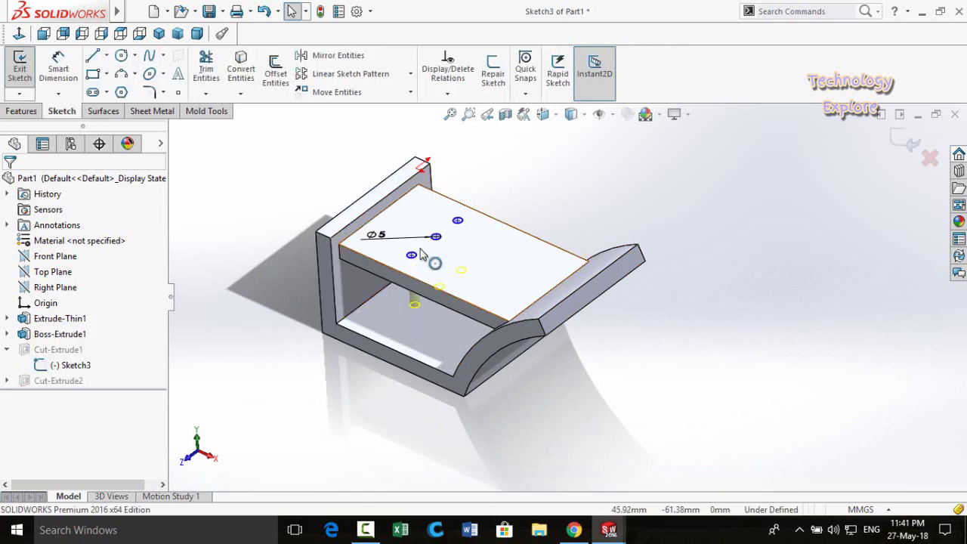
pyautogui.click(435, 237)
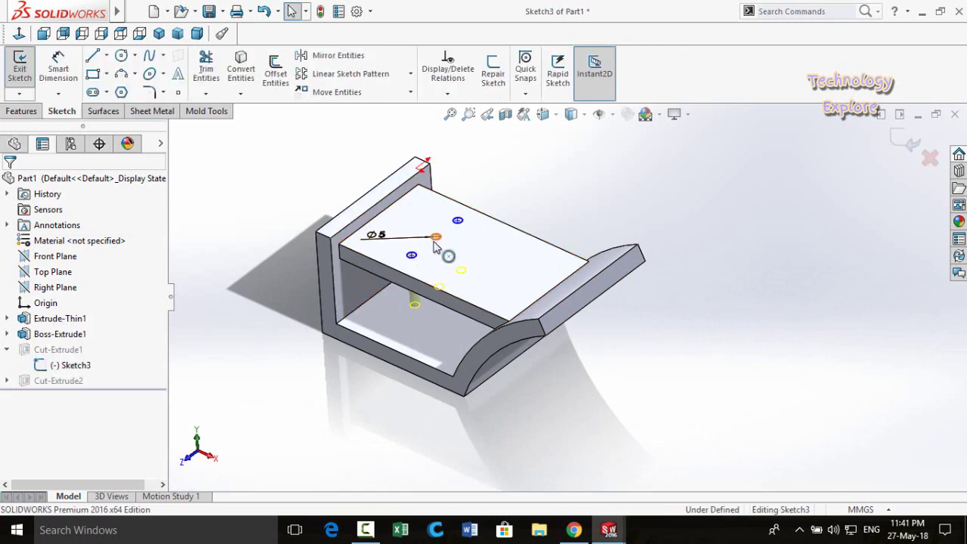
pyautogui.press('Escape')
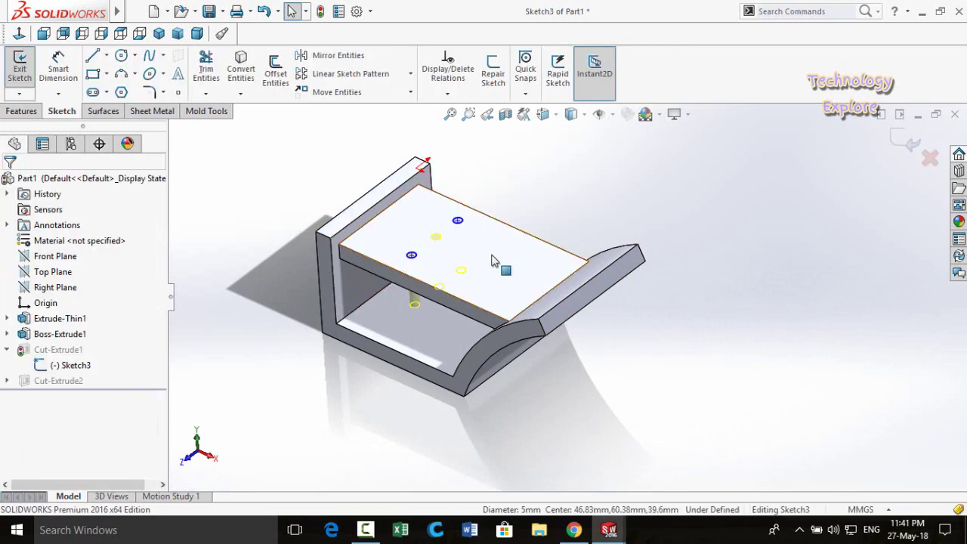
pyautogui.click(912, 143)
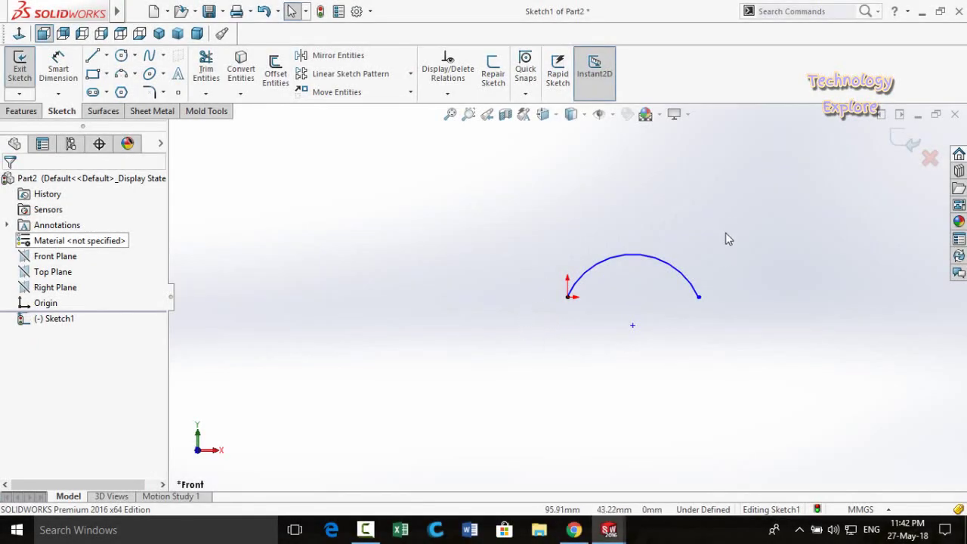
pyautogui.scroll(-2, 744, 327)
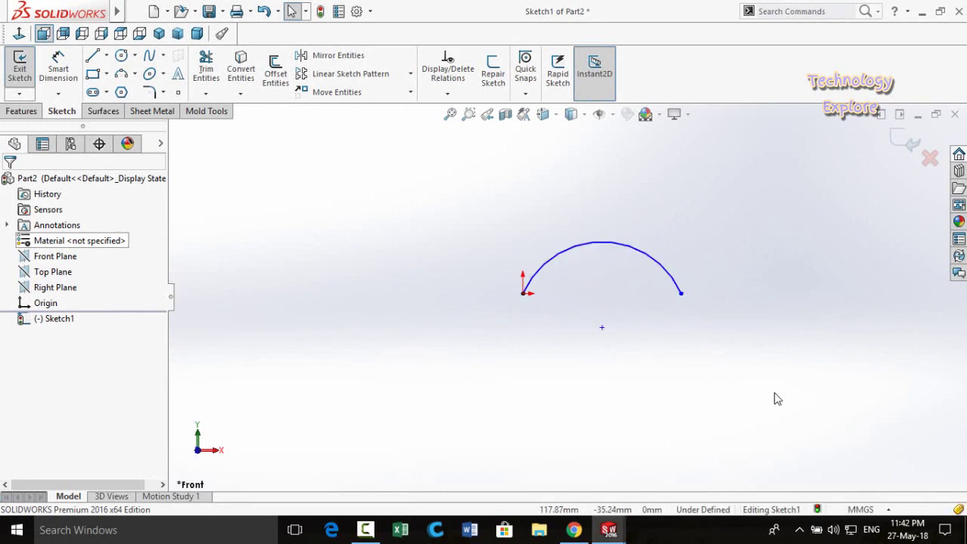
# Add an arc length dimension to the arc, measured along the curve between its two endpoints and placed above it
pyautogui.moveTo(753, 309); pyautogui.dragTo(754, 258, button='right')
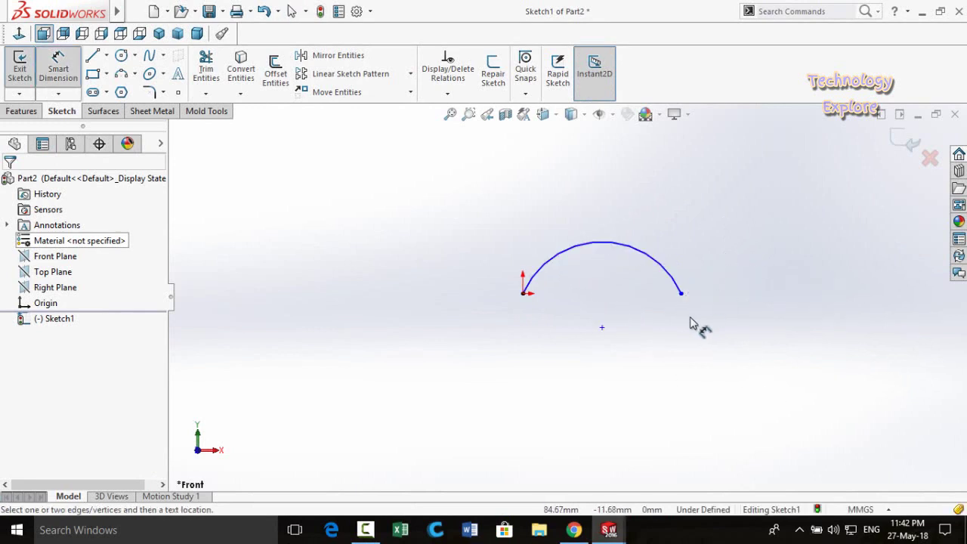
pyautogui.click(668, 279)
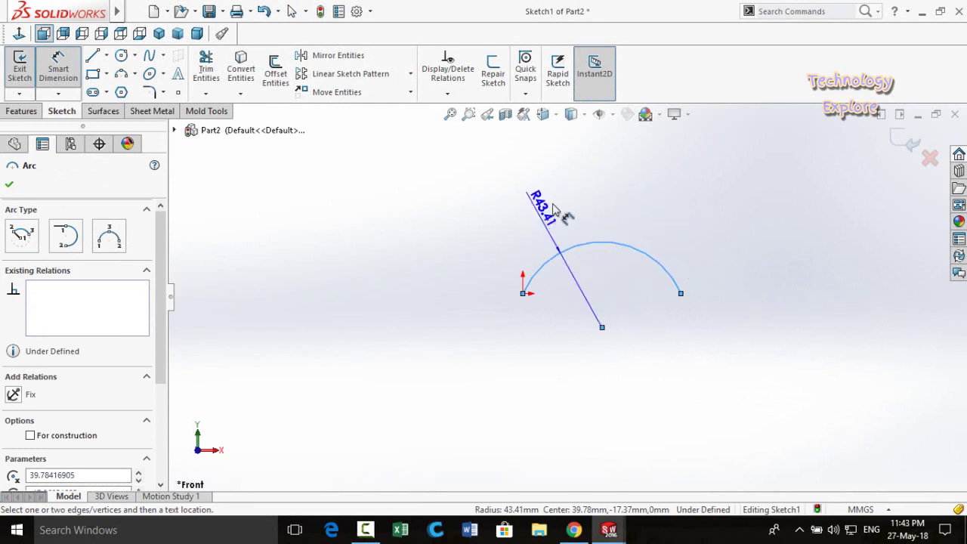
pyautogui.press('Escape')
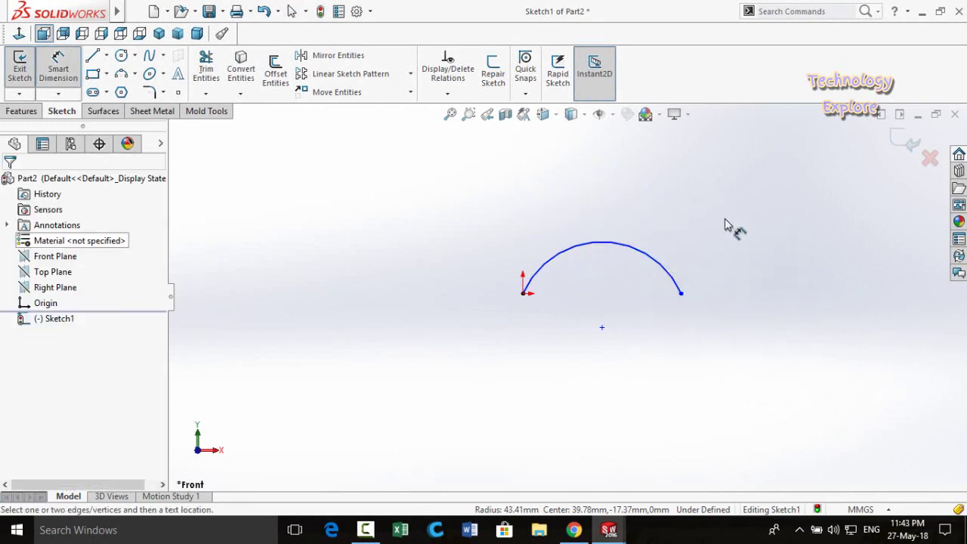
pyautogui.click(681, 295)
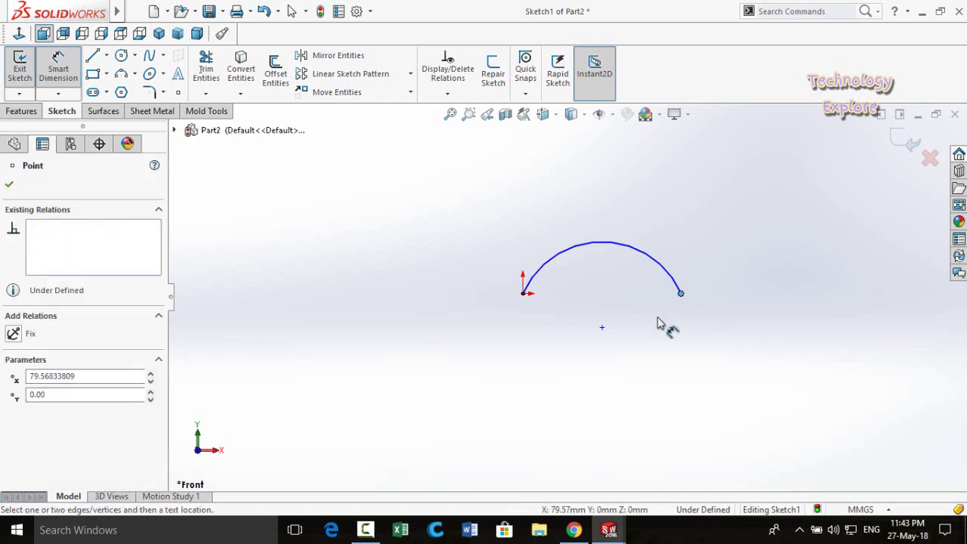
pyautogui.click(669, 266)
pyautogui.click(524, 293)
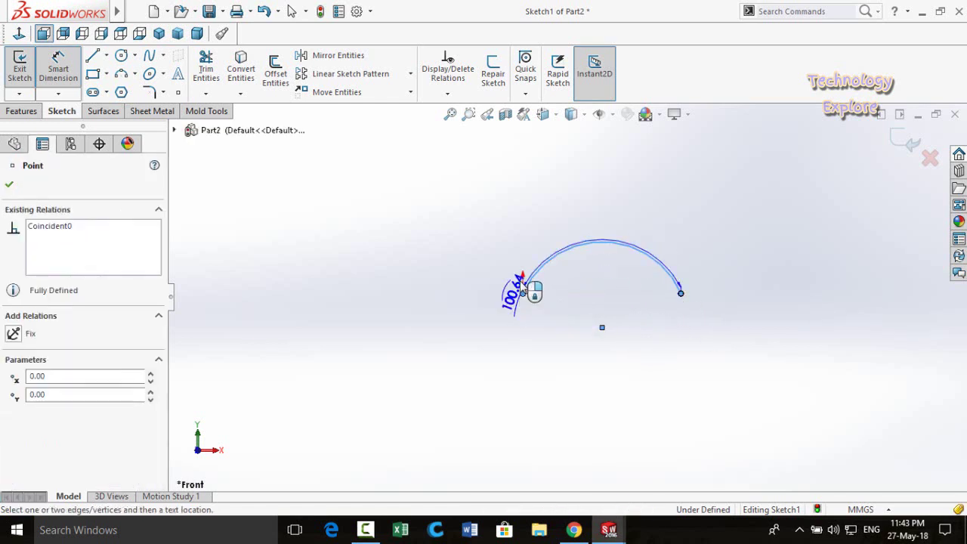
pyautogui.click(578, 229)
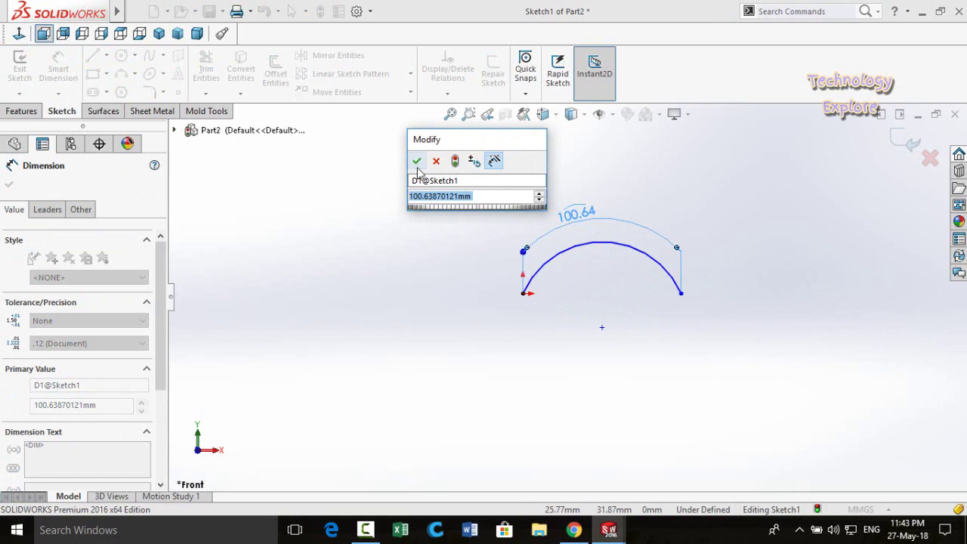
pyautogui.click(416, 161)
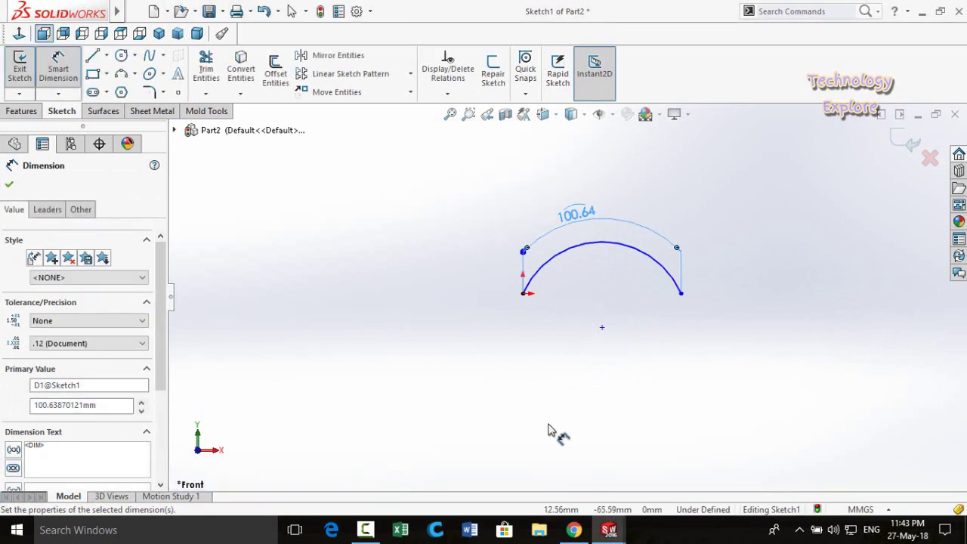
pyautogui.click(393, 404)
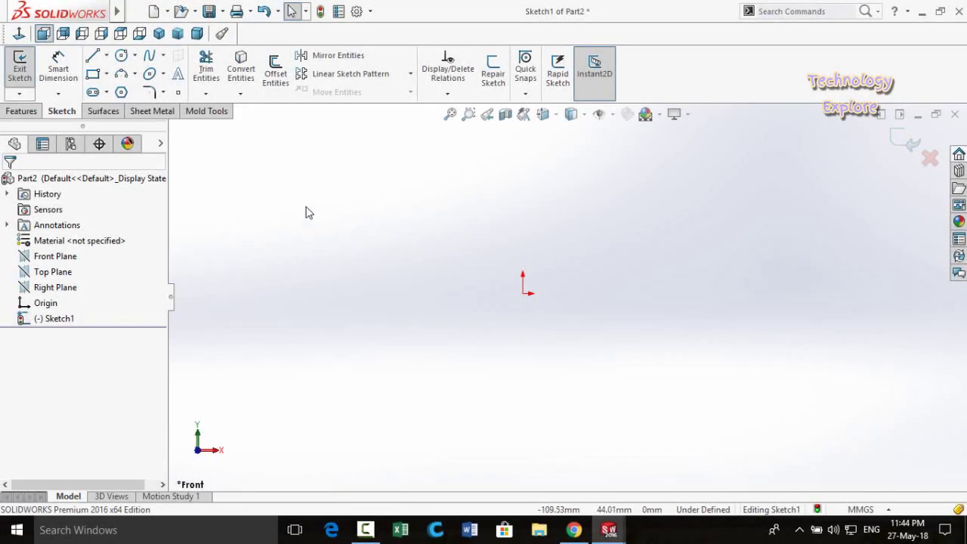
# Sketch a closed irregular seven-sided outline around the origin from connected lines, with a notch on its lower side
pyautogui.click(92, 57)
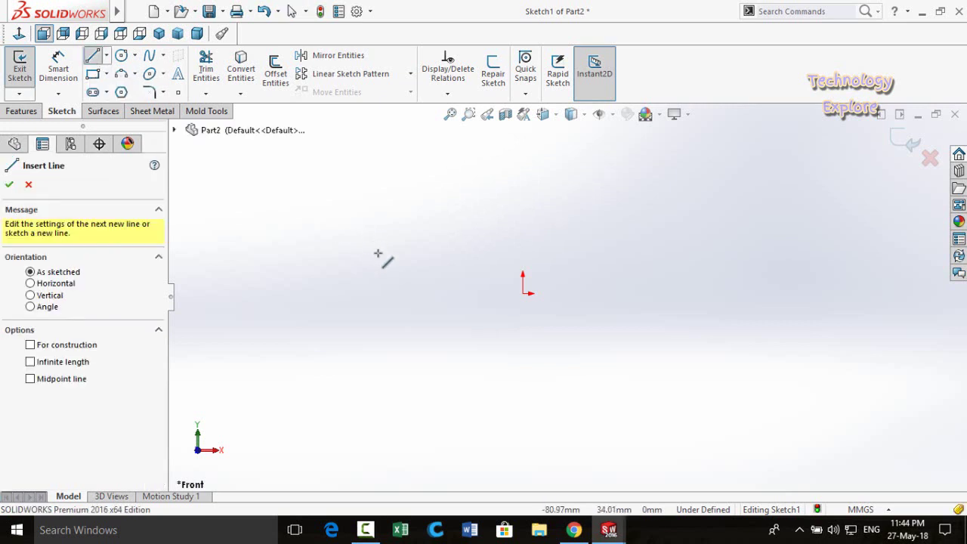
pyautogui.click(383, 259)
pyautogui.click(595, 184)
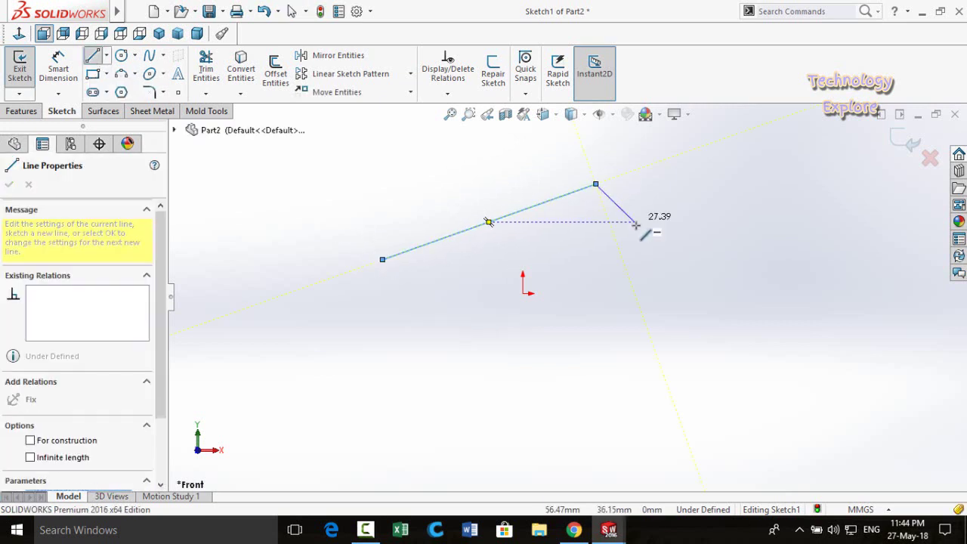
pyautogui.click(677, 243)
pyautogui.click(636, 337)
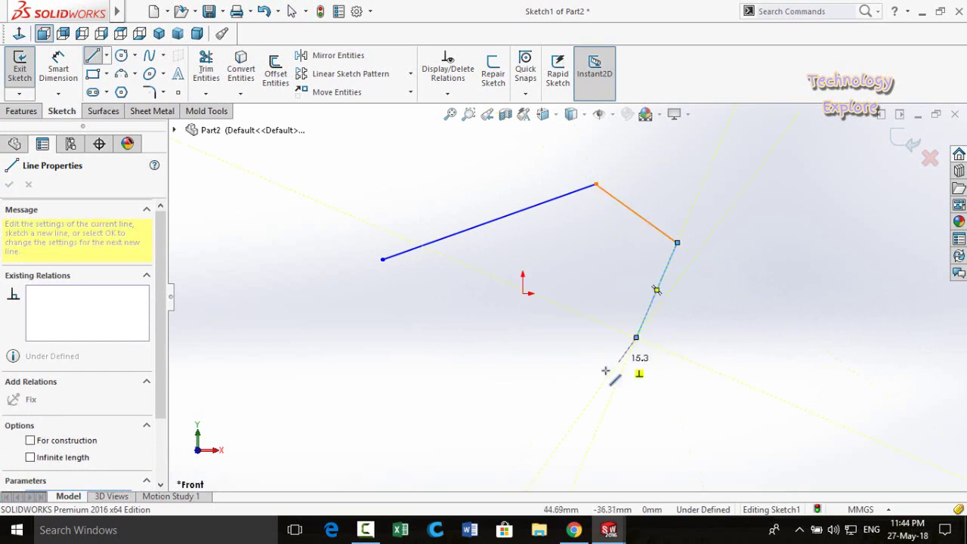
pyautogui.click(541, 337)
pyautogui.click(477, 260)
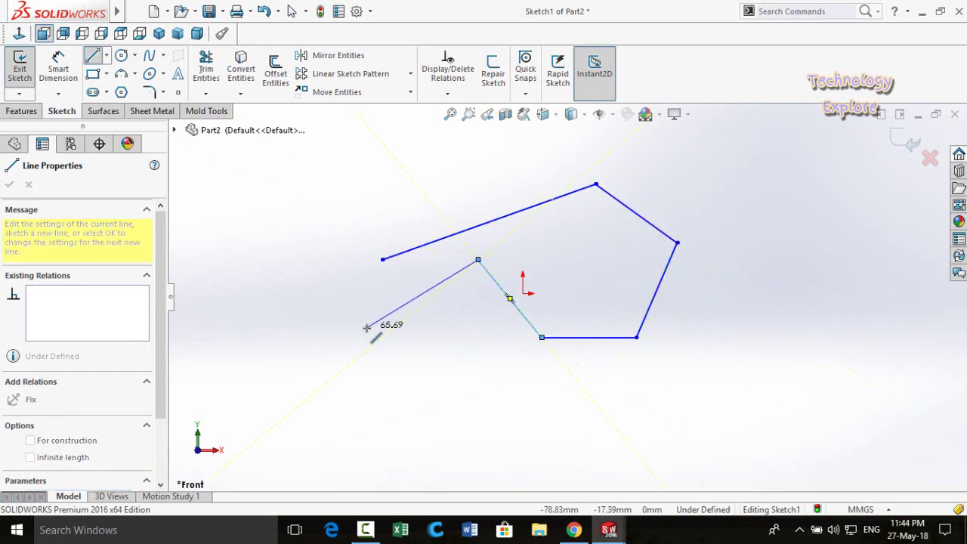
pyautogui.click(366, 326)
pyautogui.click(382, 259)
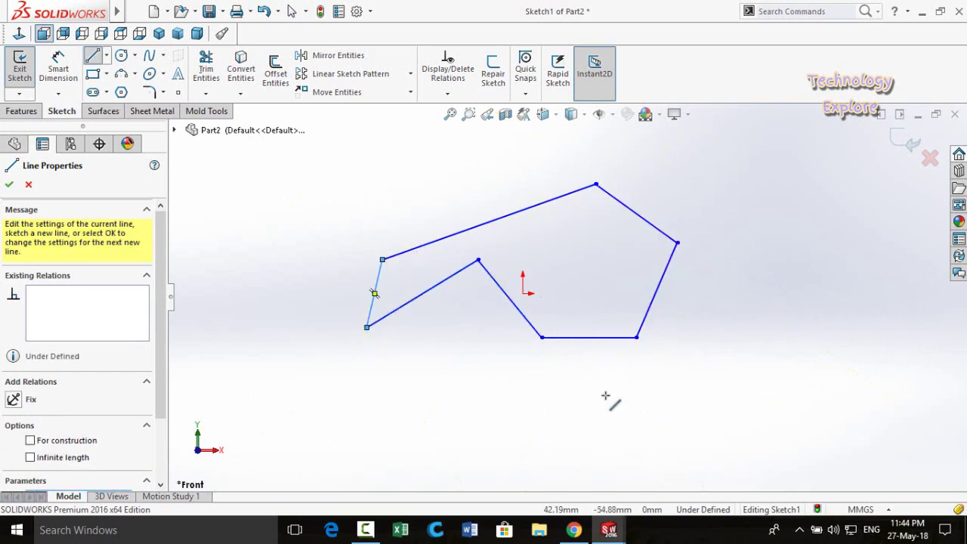
# Sketch separate sloping lines around the closed outline, two below it and the rest beside and above it
pyautogui.scroll(3, 581, 347)
pyautogui.scroll(-2, 576, 342)
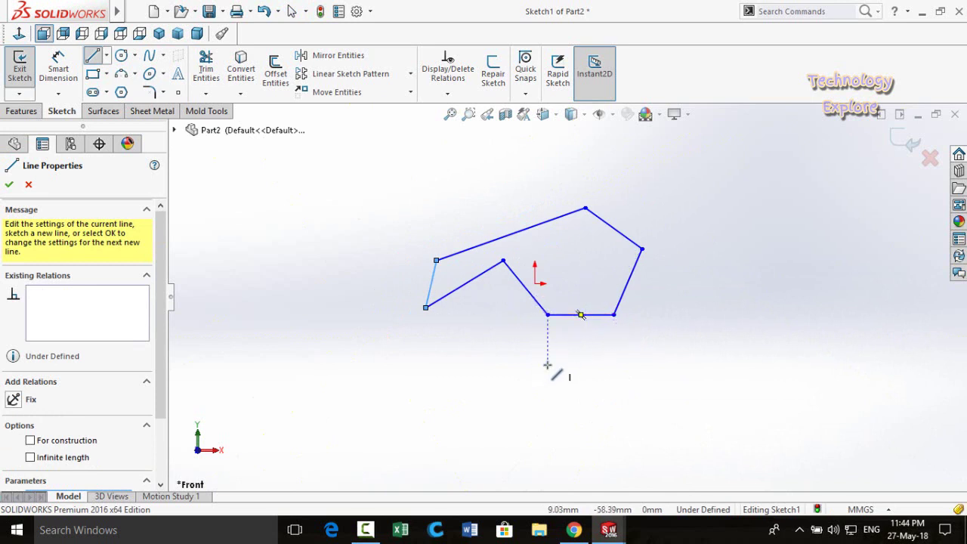
pyautogui.moveTo(500, 386); pyautogui.dragTo(664, 337)
pyautogui.moveTo(517, 447); pyautogui.dragTo(695, 415)
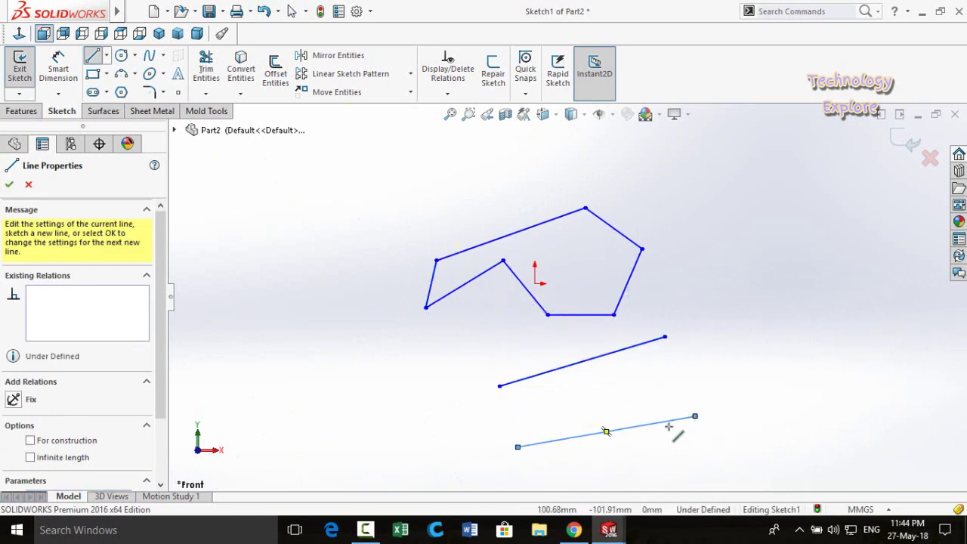
pyautogui.moveTo(838, 195)
pyautogui.mouseDown()
pyautogui.moveTo(759, 276)
pyautogui.moveTo(744, 270)
pyautogui.mouseUp()
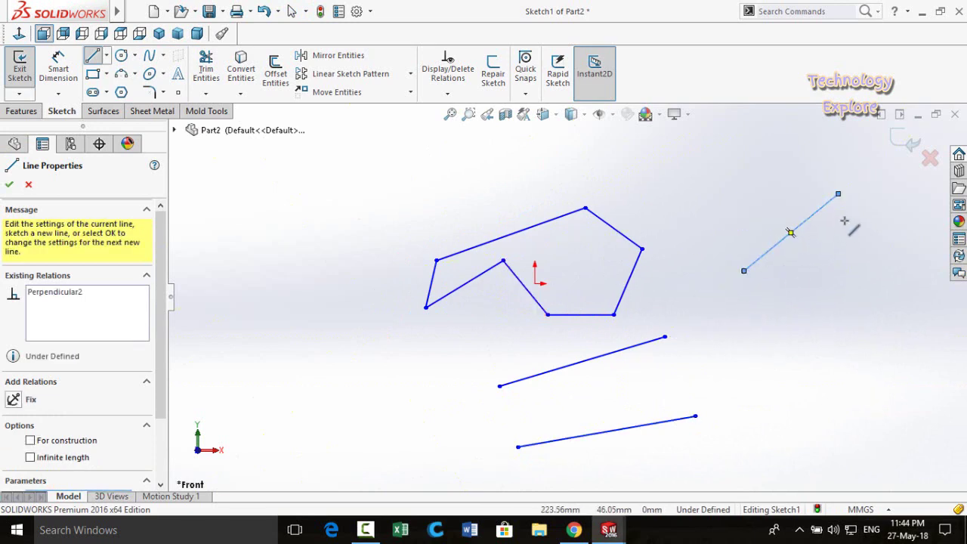
pyautogui.moveTo(860, 222); pyautogui.dragTo(727, 342)
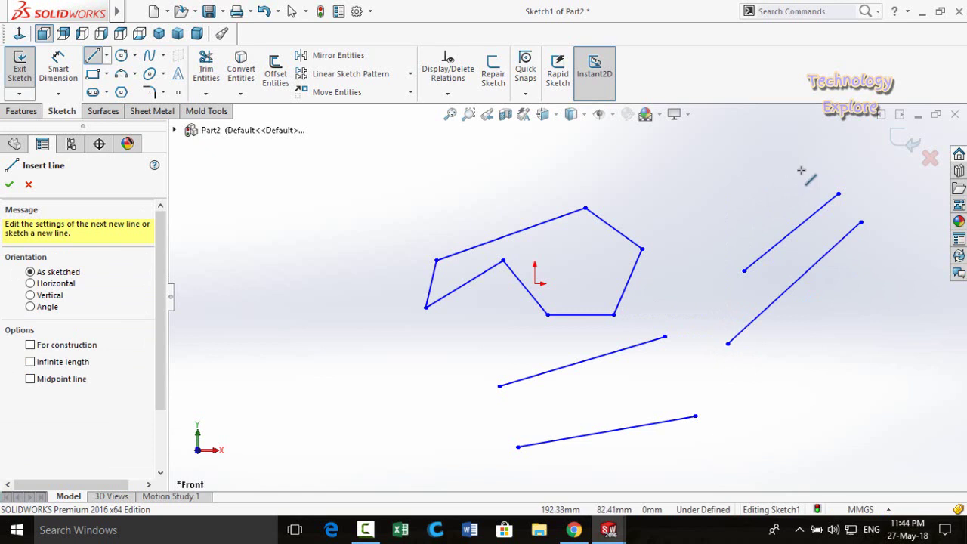
pyautogui.moveTo(793, 170); pyautogui.dragTo(695, 240)
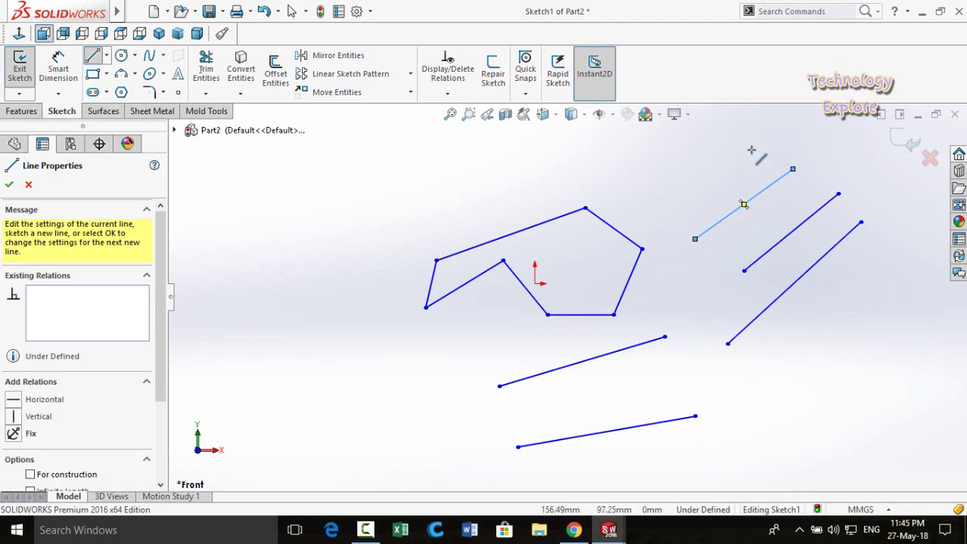
pyautogui.moveTo(744, 204)
pyautogui.mouseDown()
pyautogui.moveTo(655, 205)
pyautogui.moveTo(648, 198)
pyautogui.moveTo(695, 181)
pyautogui.moveTo(641, 163)
pyautogui.moveTo(554, 194)
pyautogui.mouseUp()
pyautogui.moveTo(586, 131); pyautogui.dragTo(457, 197)
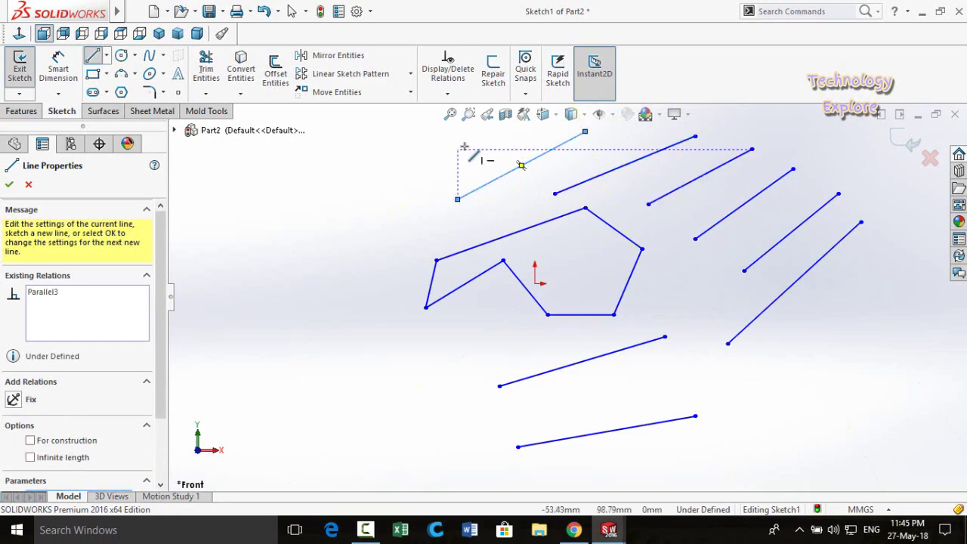
pyautogui.moveTo(478, 132); pyautogui.dragTo(326, 222)
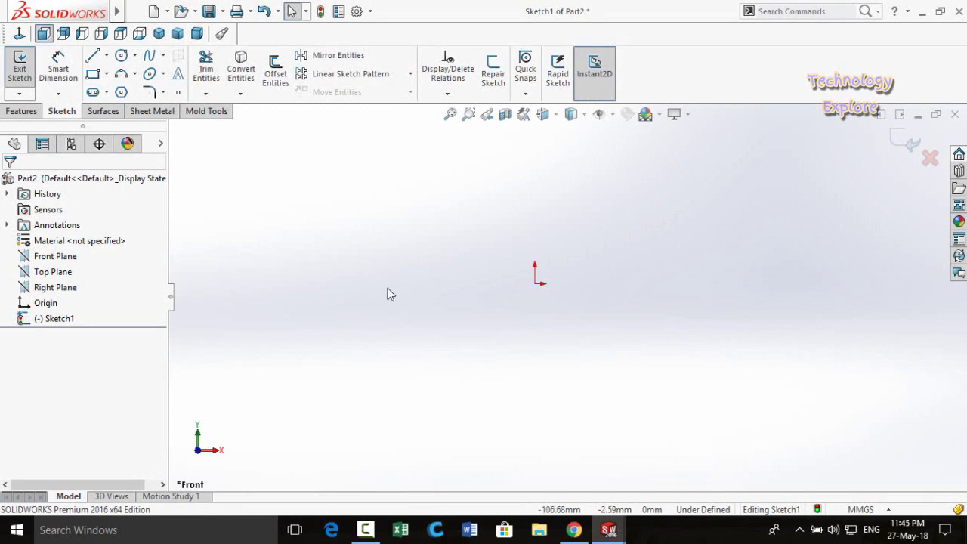
# Sketch a corner rectangle about 121 mm wide and 63 mm high with its lower edge level with the origin
pyautogui.click(94, 76)
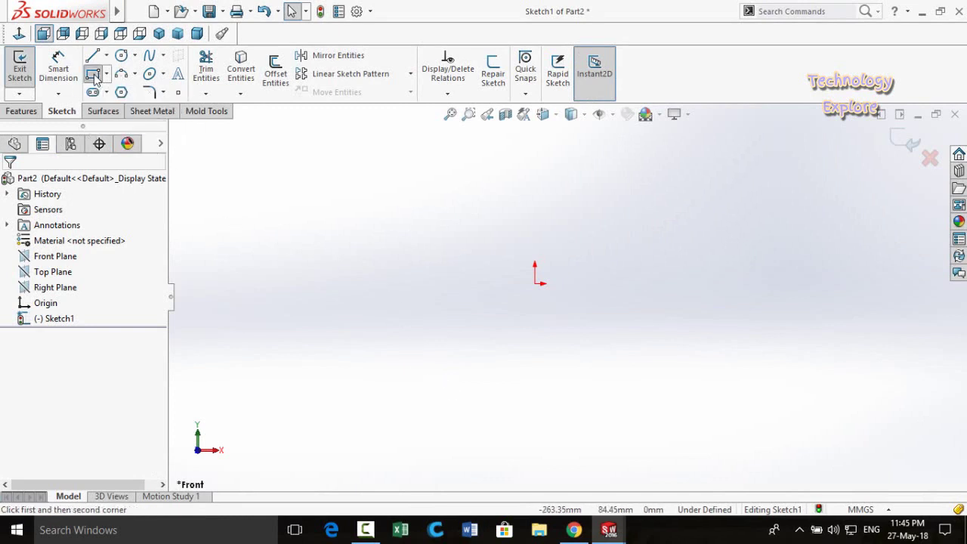
pyautogui.click(406, 284)
pyautogui.click(574, 197)
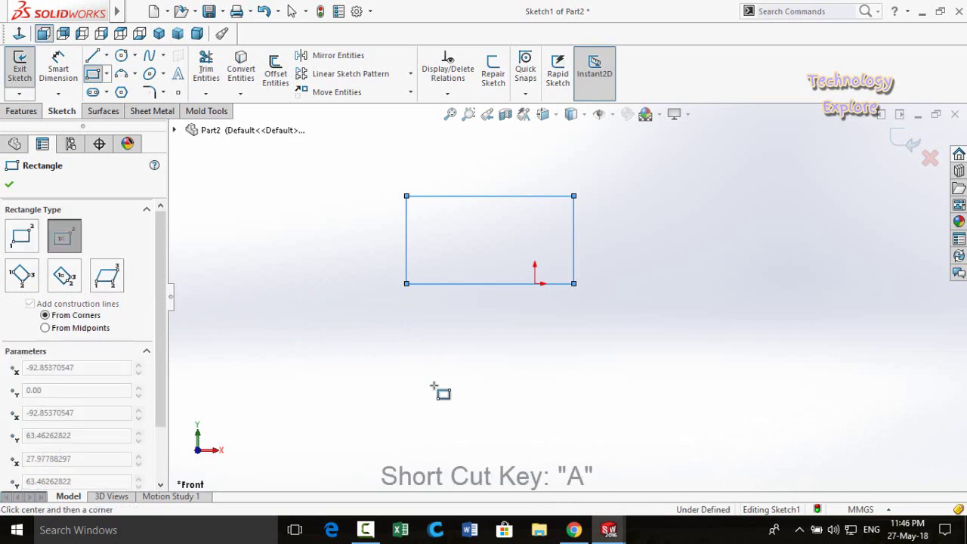
# Cycle repeatedly through the corner, center, 3 point and parallelogram rectangle types, finishing on the corner rectangle
pyautogui.press('a')
pyautogui.press('a')
pyautogui.press('a')
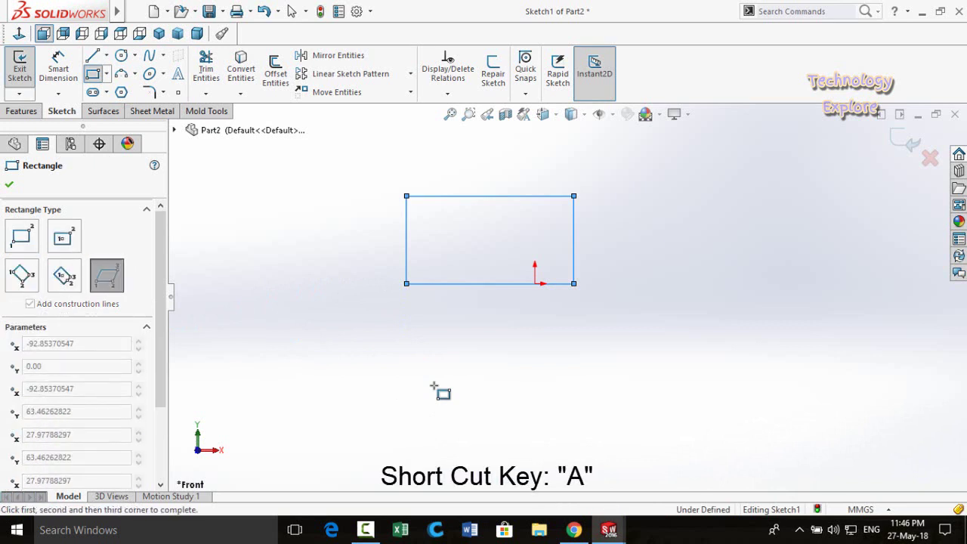
pyautogui.press('a')
pyautogui.press('a')
pyautogui.press('a')
pyautogui.press('a')
pyautogui.press('a')
pyautogui.press('a')
pyautogui.press('a')
pyautogui.press('a')
pyautogui.press('a')
pyautogui.press('a')
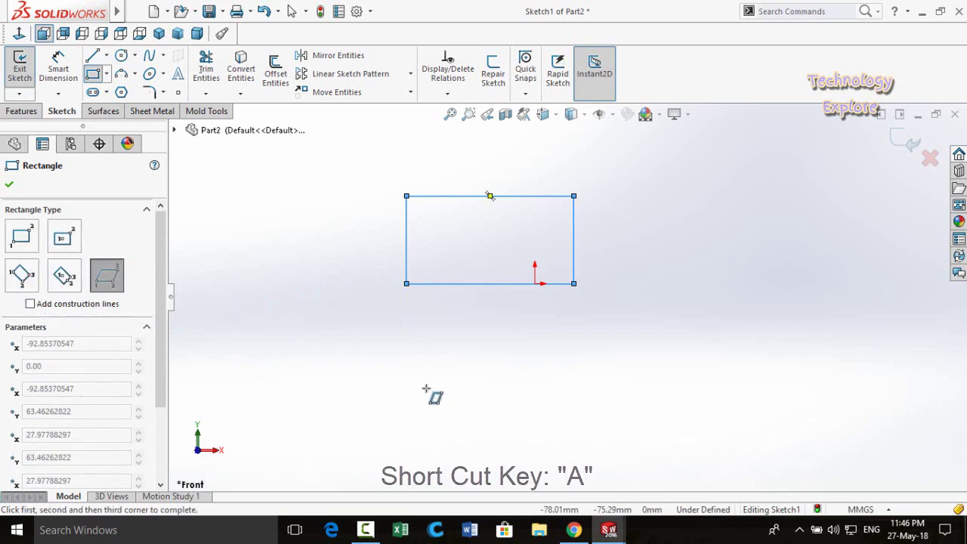
pyautogui.press('a')
pyautogui.press('a')
pyautogui.press('a')
pyautogui.press('a')
pyautogui.press('a')
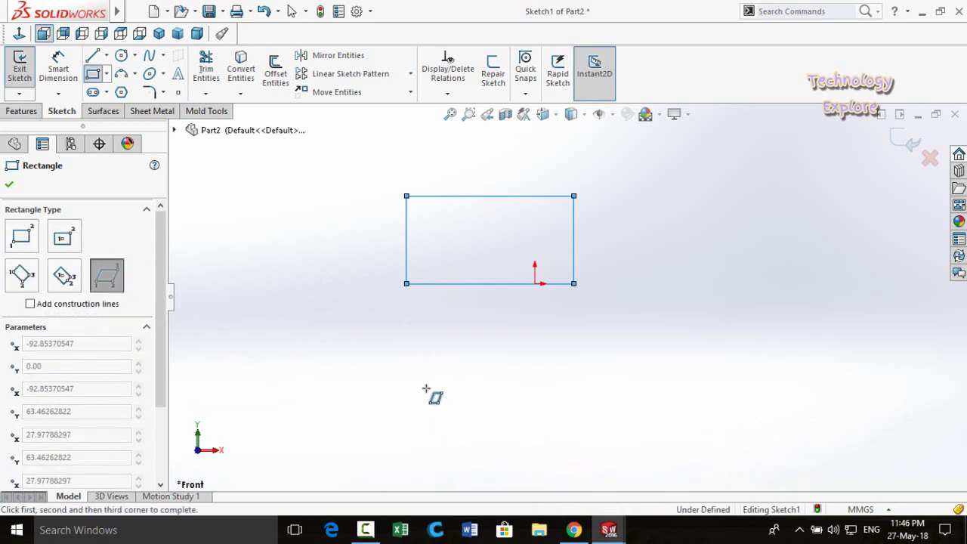
pyautogui.press('a')
pyautogui.press('a')
pyautogui.press('a')
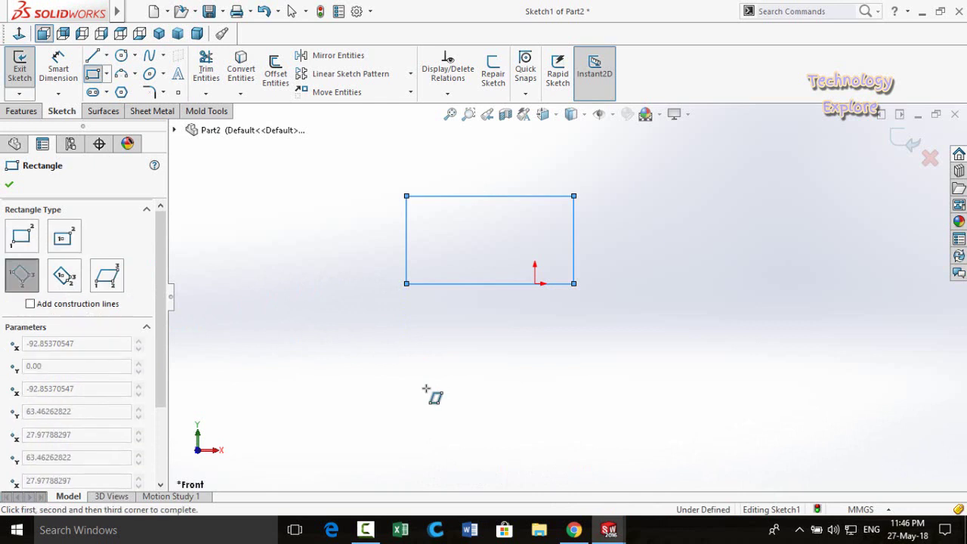
pyautogui.press('a')
pyautogui.press('a')
pyautogui.press('a')
pyautogui.press('a')
pyautogui.press('a')
pyautogui.press('a')
pyautogui.click(92, 75)
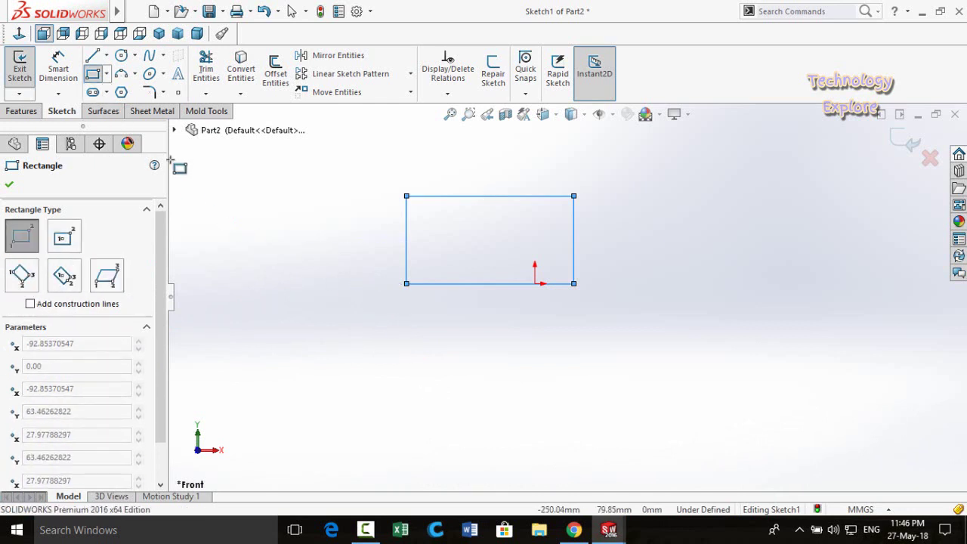
# Sketch a chain below the rectangle: a horizontal line about 209 mm long, a 90° tangent arc of about 63 mm radius and a 71 mm vertical line
pyautogui.click(92, 57)
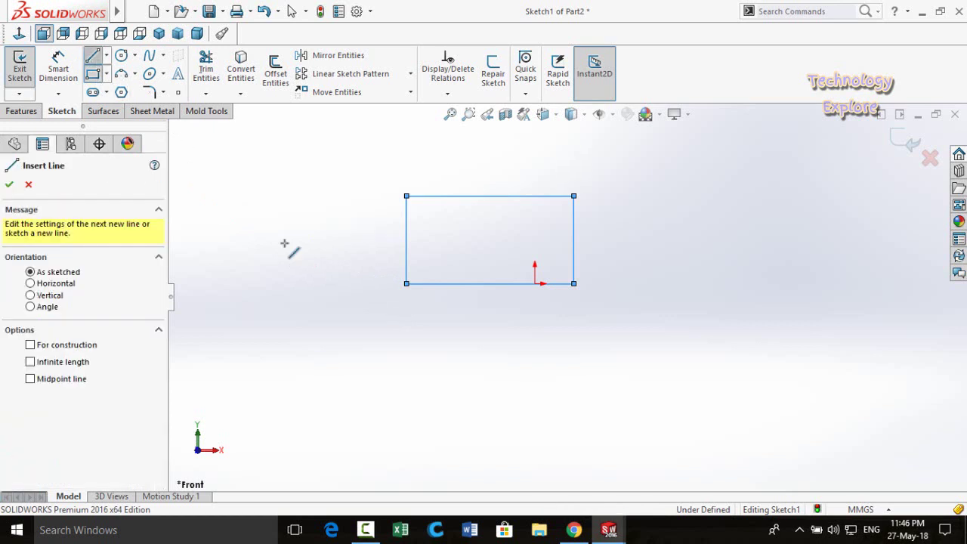
pyautogui.click(408, 374)
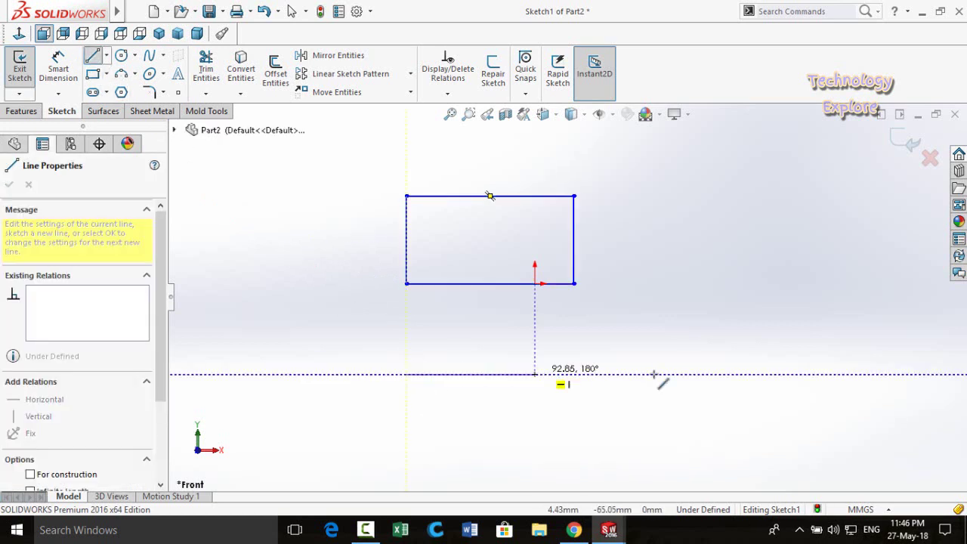
pyautogui.click(695, 374)
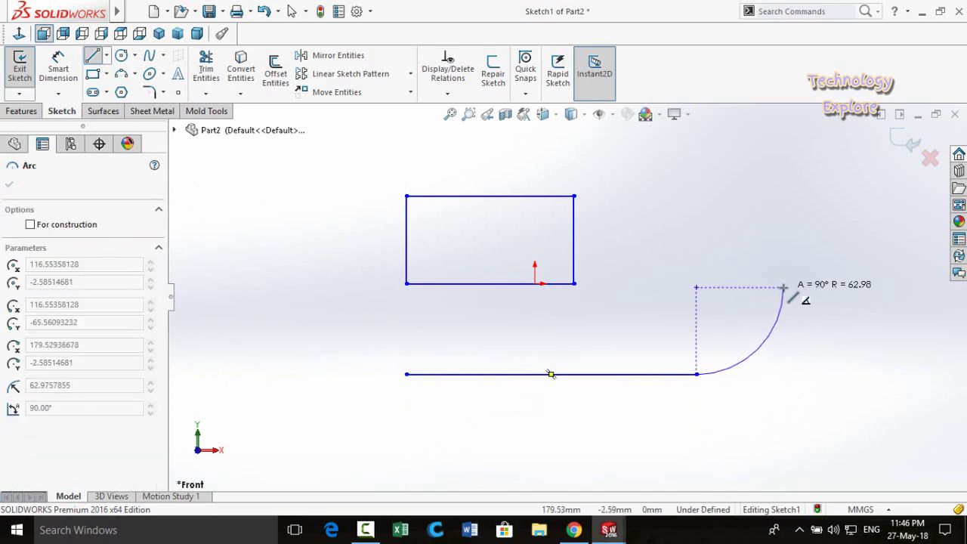
pyautogui.click(783, 287)
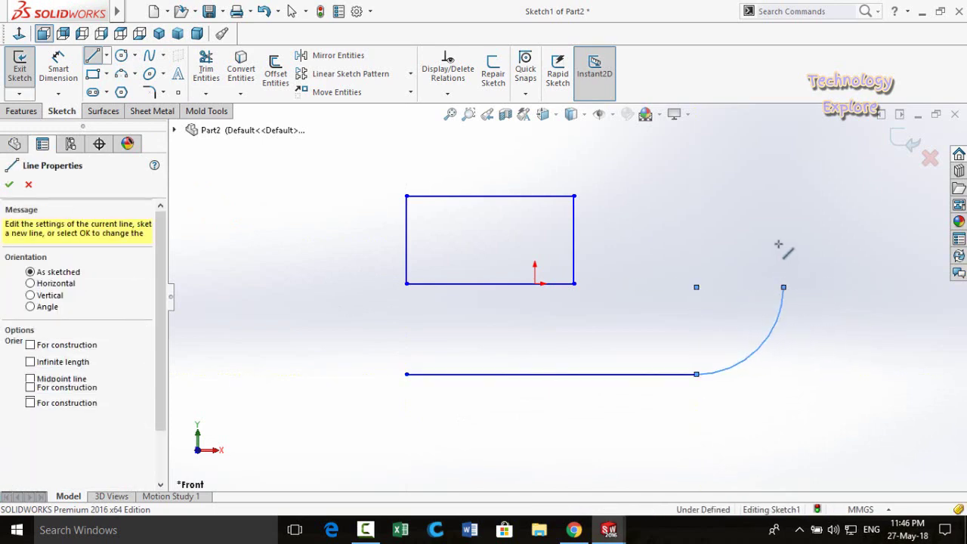
pyautogui.click(783, 189)
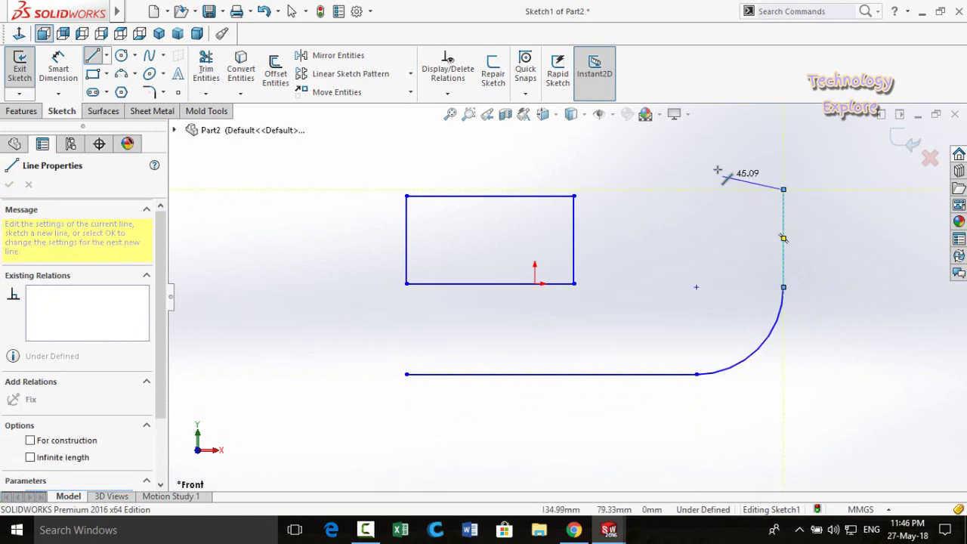
# Continue the chain from the vertical line's upper end with an arc and a nearly horizontal line, switching the following segment to arc mode
pyautogui.press('a')
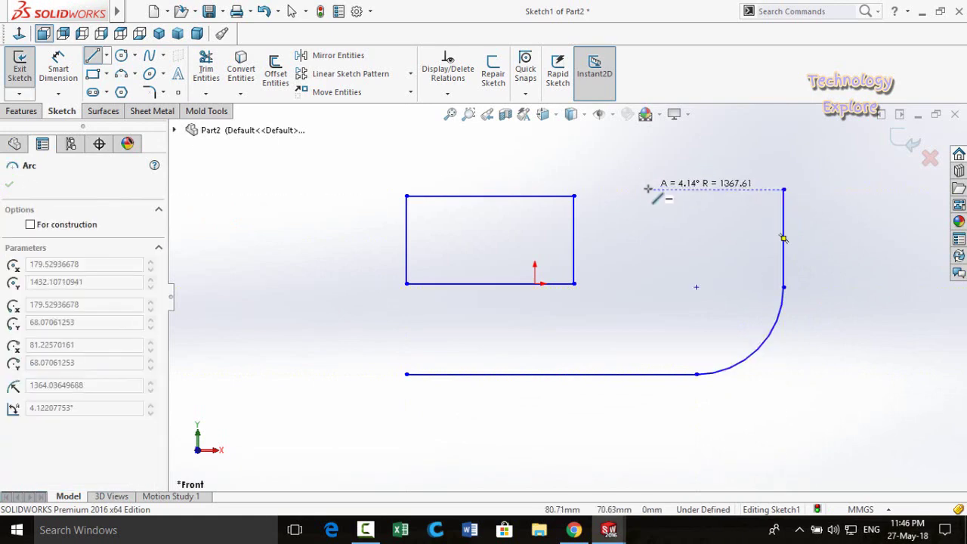
pyautogui.click(705, 148)
pyautogui.click(574, 152)
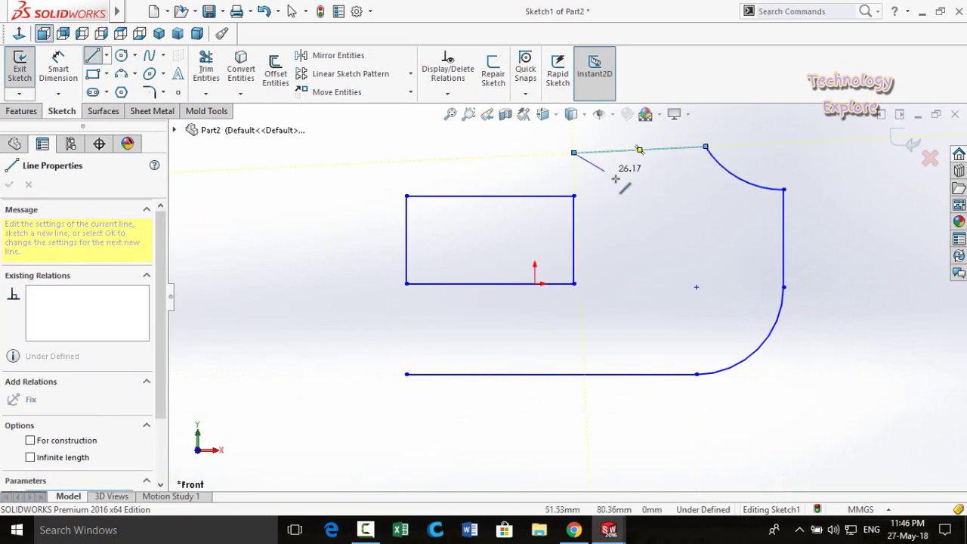
pyautogui.press('a')
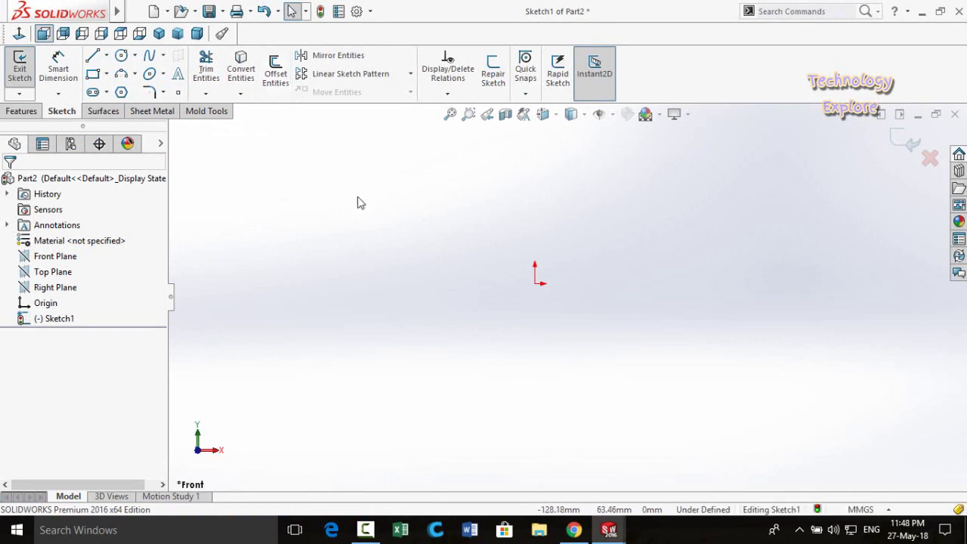
# Assign the keyboard shortcut C to the sketch Circle command, replacing its existing assignment to Expand/Collapse Tree
pyautogui.click(371, 12)
pyautogui.click(392, 49)
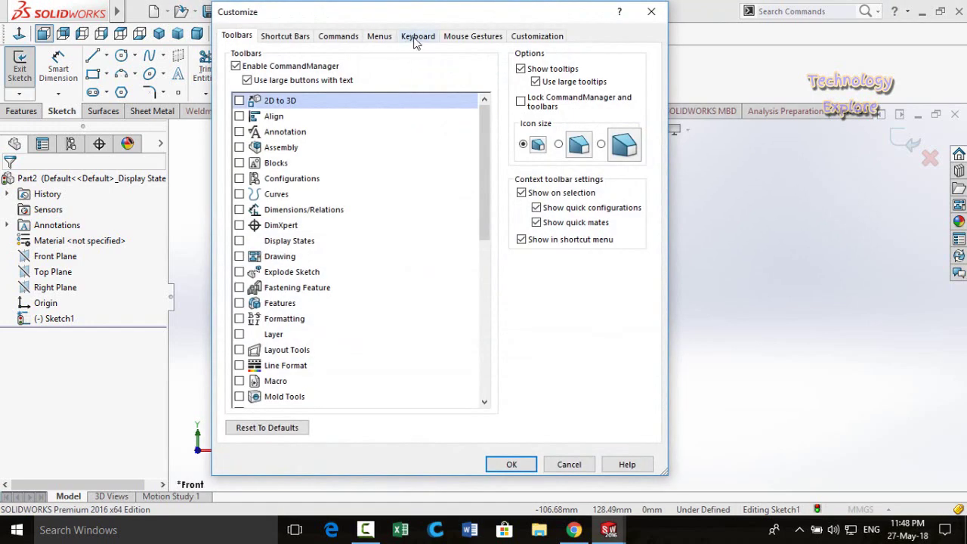
pyautogui.click(410, 38)
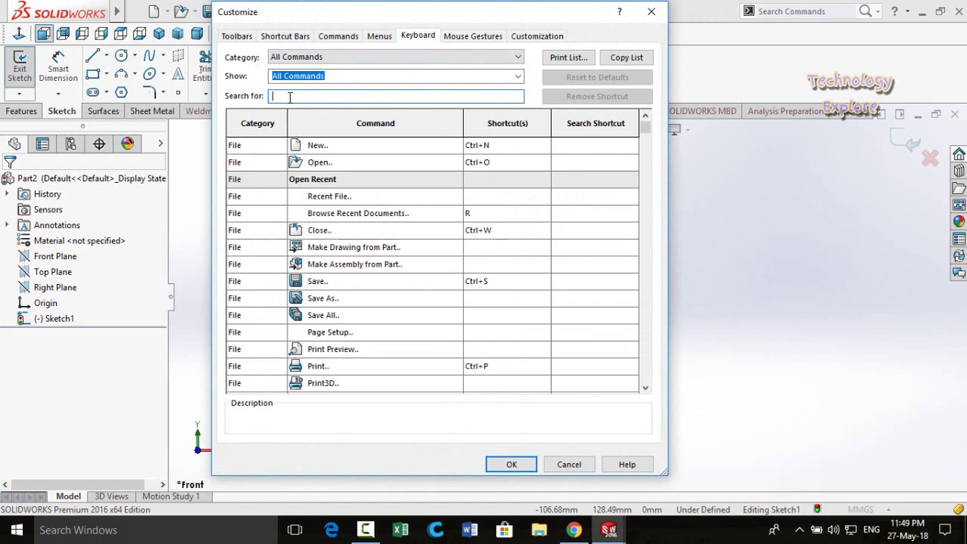
pyautogui.write('cir')
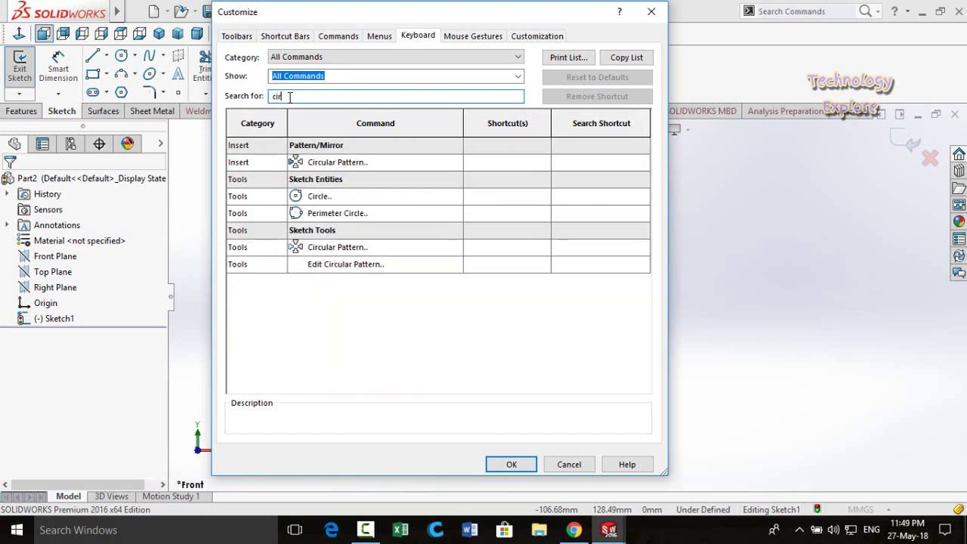
pyautogui.write('cle')
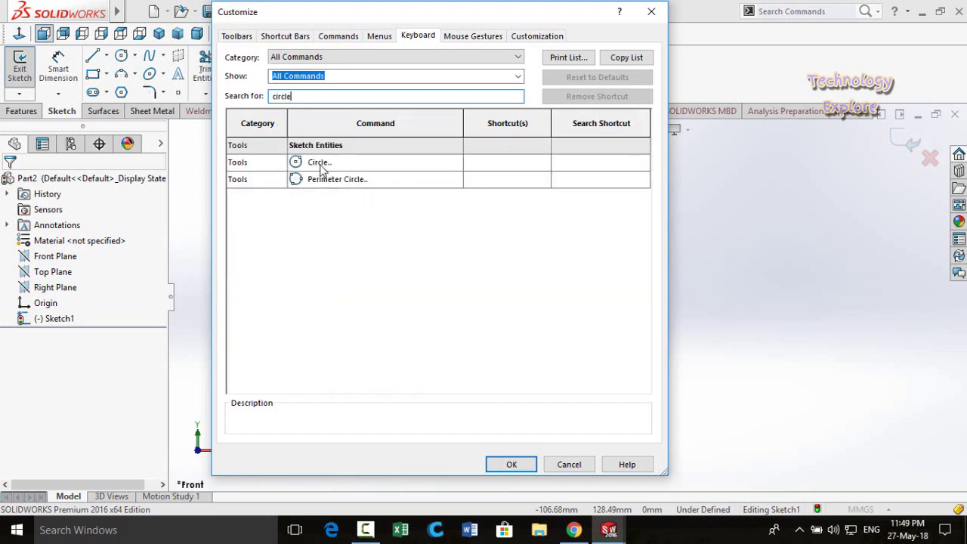
pyautogui.click(510, 161)
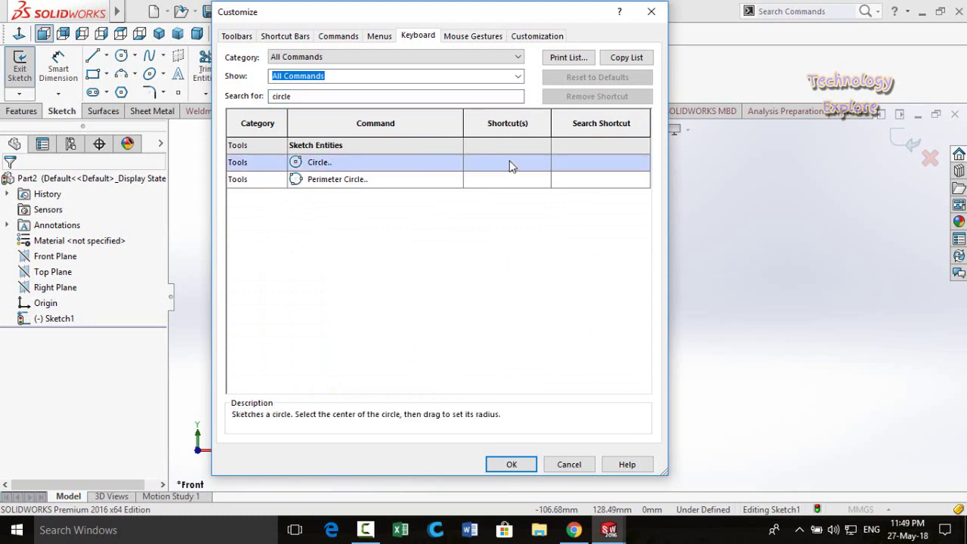
pyautogui.press('c')
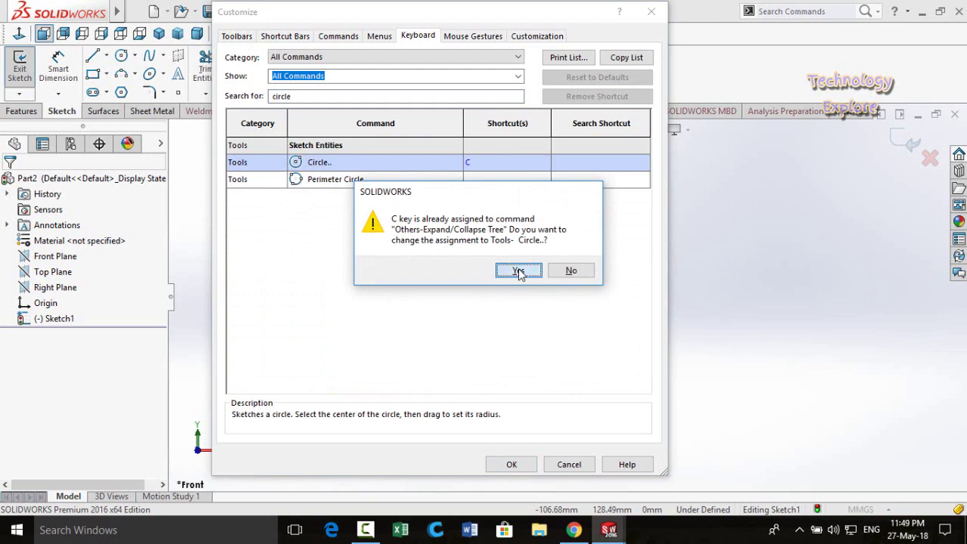
pyautogui.click(518, 271)
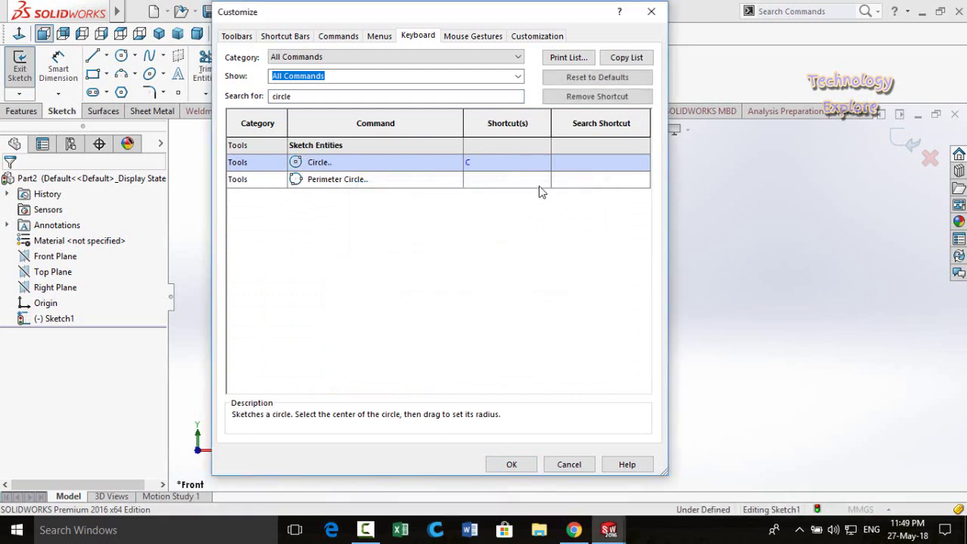
pyautogui.click(510, 464)
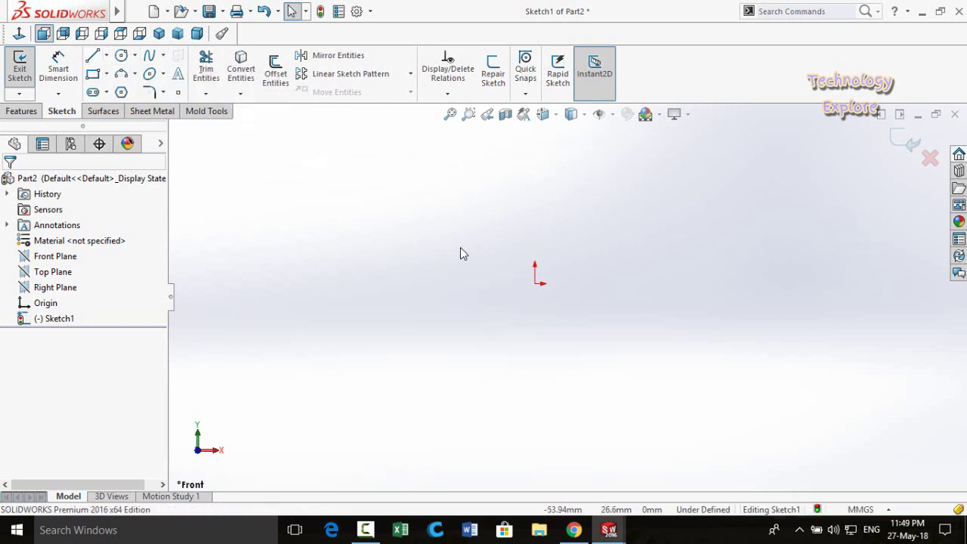
# Sketch a circle centred on the origin using the Circle command
pyautogui.press('c')
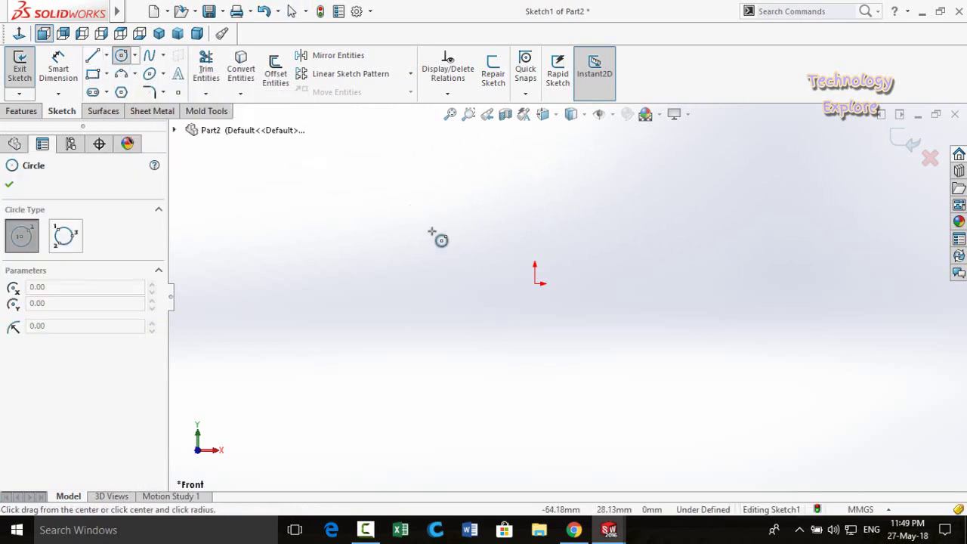
pyautogui.click(535, 283)
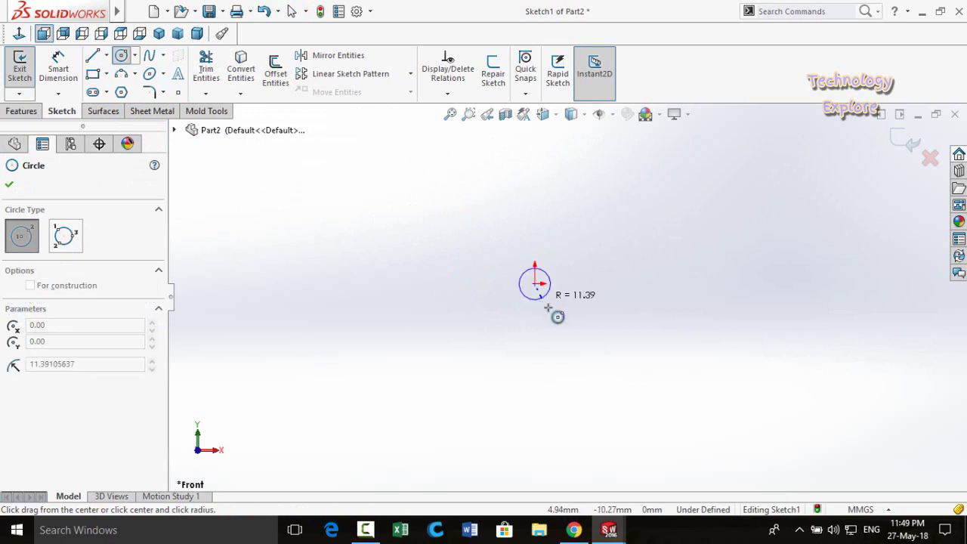
pyautogui.click(585, 341)
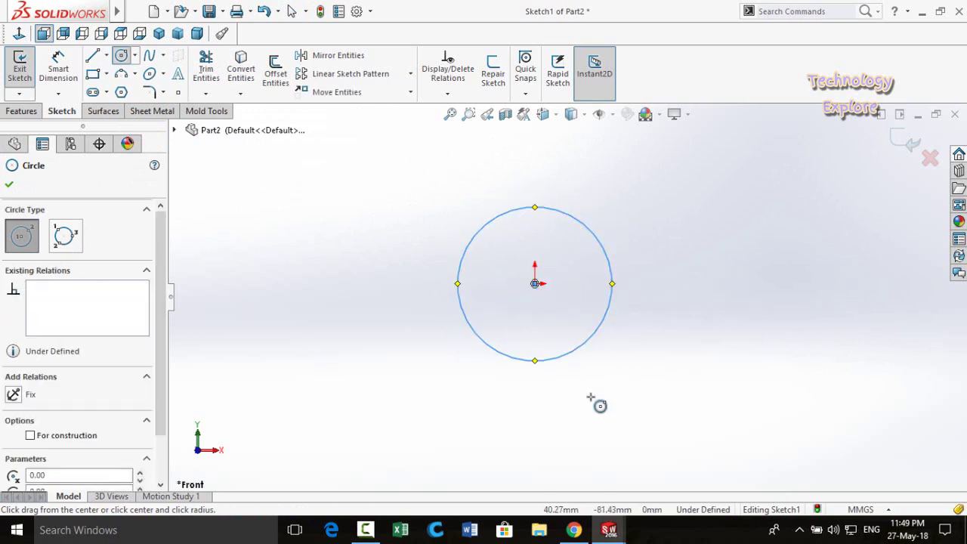
pyautogui.press('Escape')
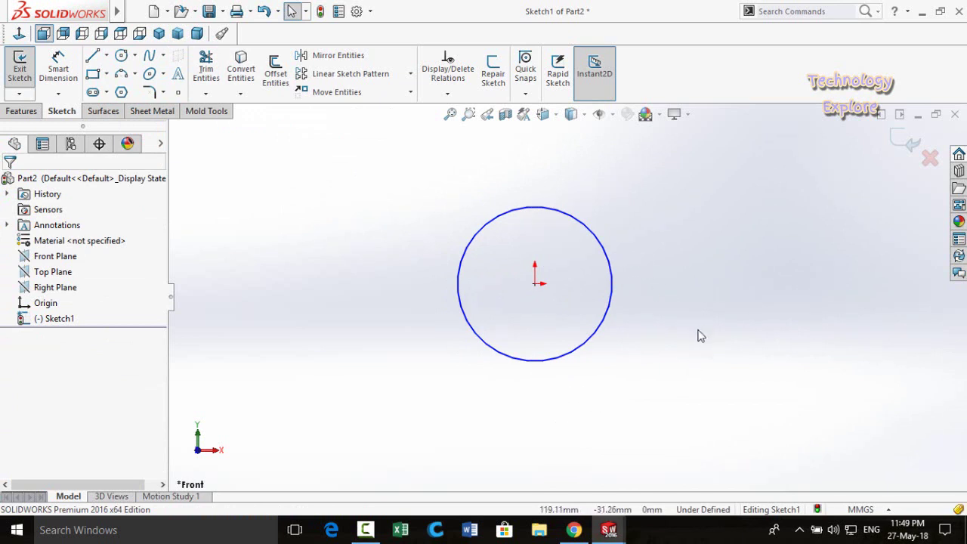
pyautogui.moveTo(698, 333); pyautogui.dragTo(656, 355, button='right')
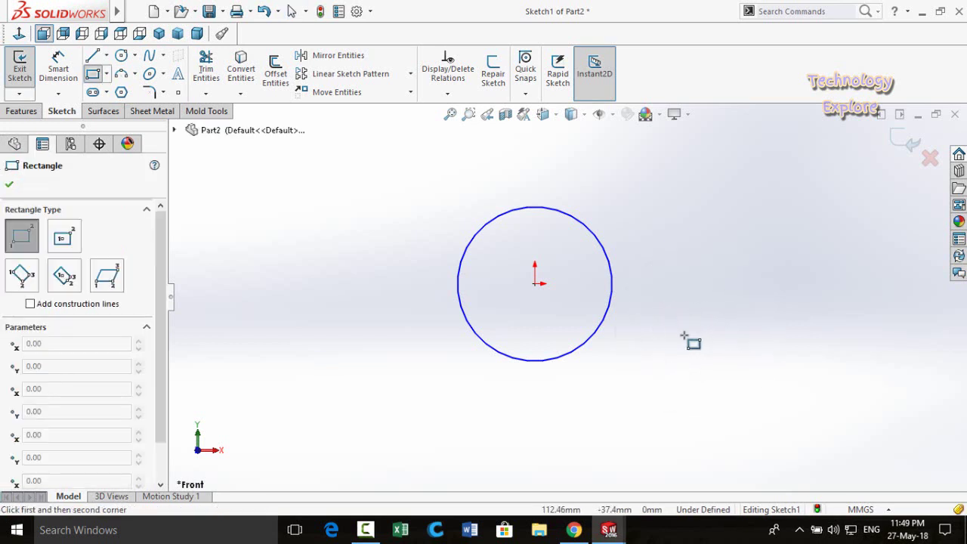
pyautogui.press('Escape')
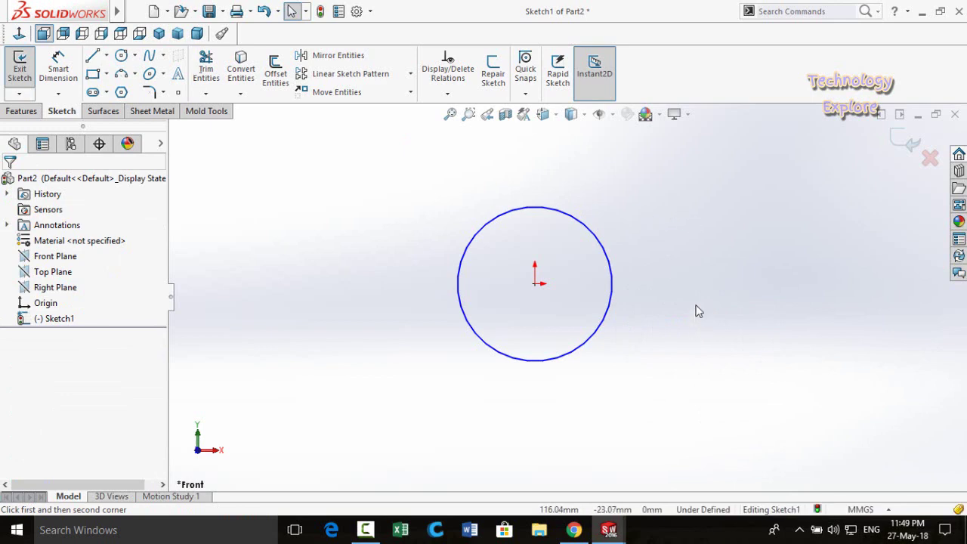
pyautogui.moveTo(697, 309); pyautogui.dragTo(696, 315, button='right')
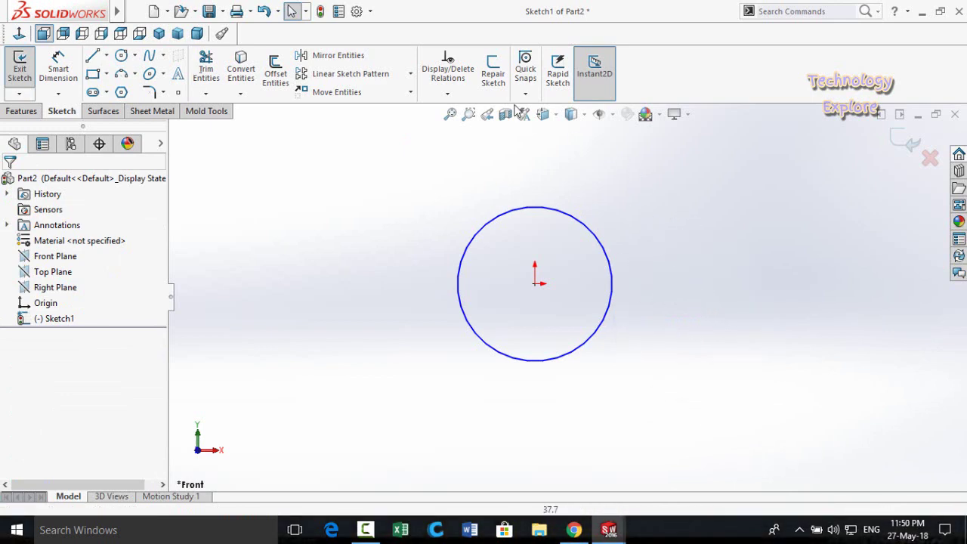
# Filter the mouse gesture customization to only commands with gestures assigned, and review the part, assembly, drawing and sketch assignments
pyautogui.click(371, 12)
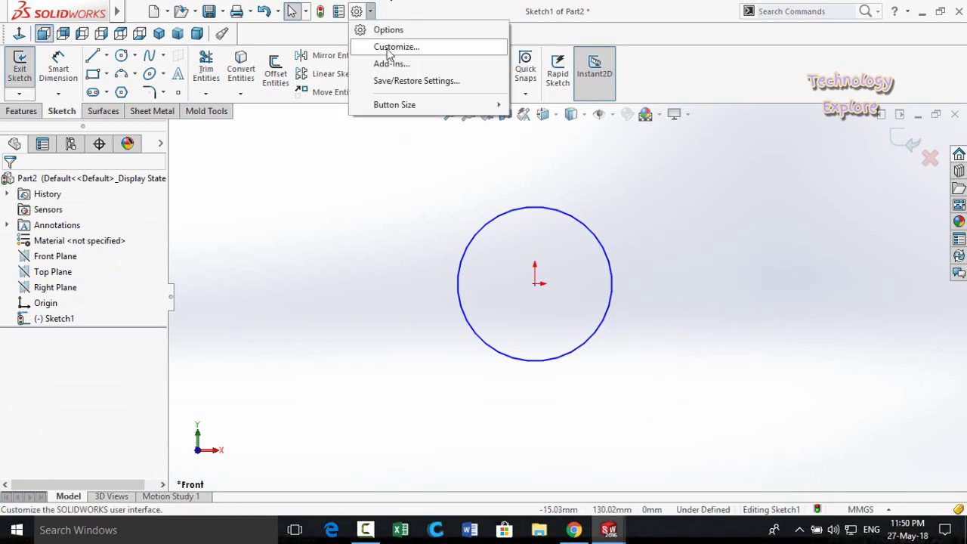
pyautogui.click(387, 46)
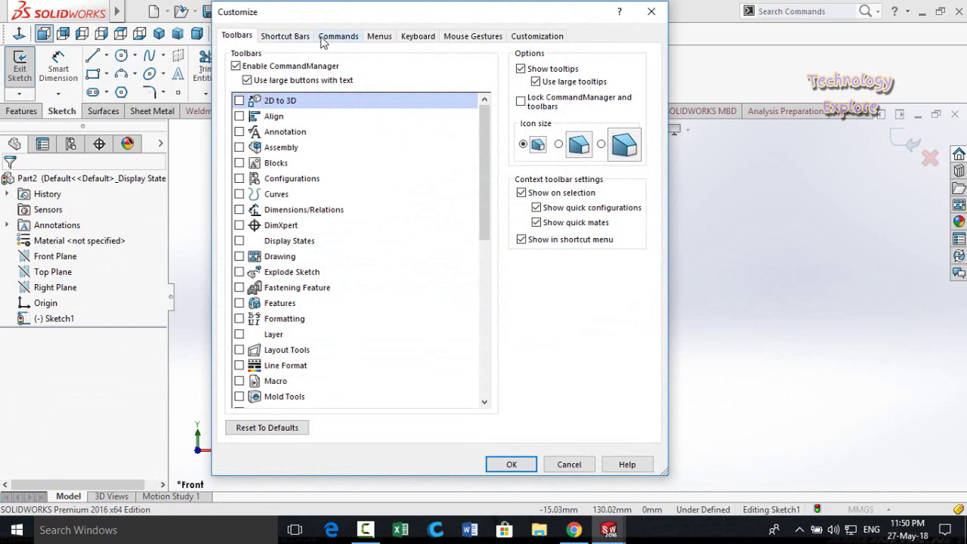
pyautogui.click(464, 40)
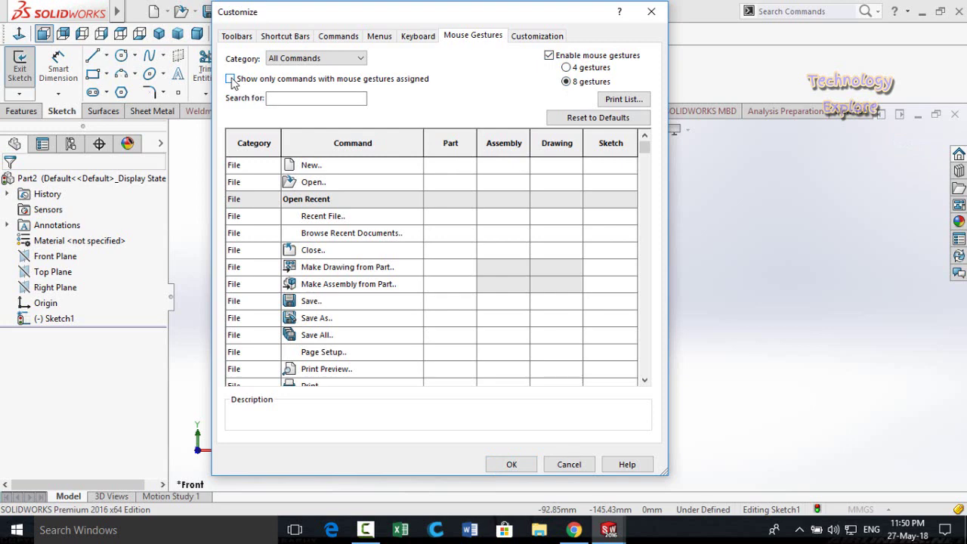
pyautogui.click(231, 79)
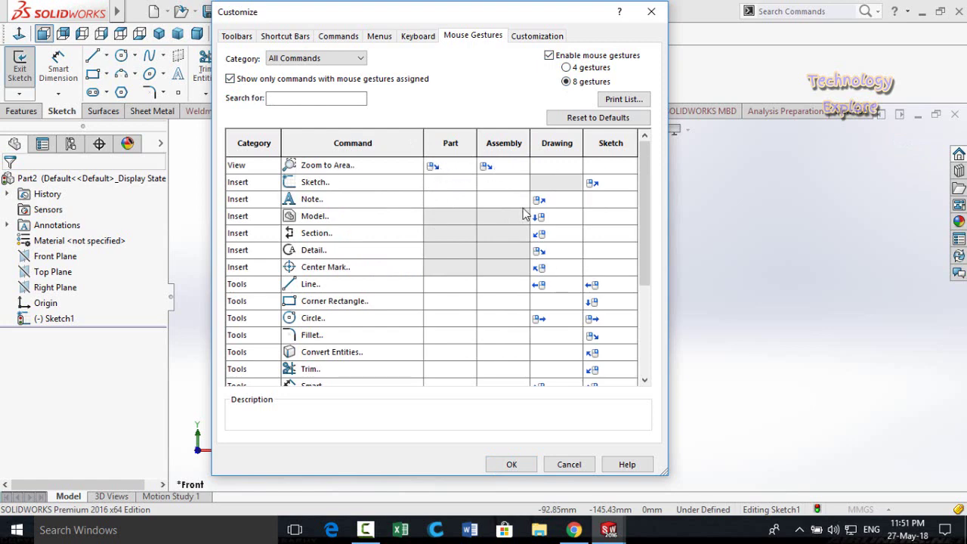
pyautogui.scroll(-2, 572, 240)
pyautogui.scroll(-1, 483, 309)
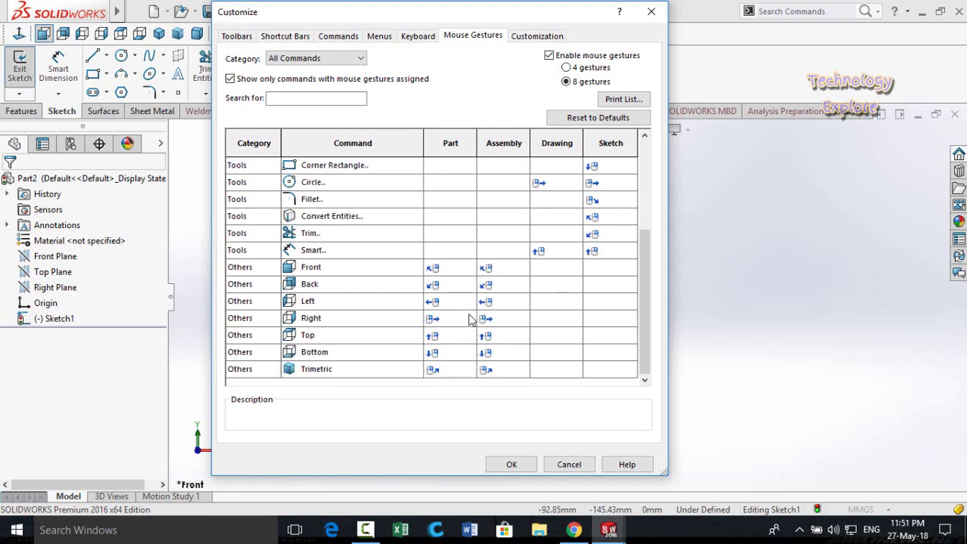
pyautogui.click(512, 464)
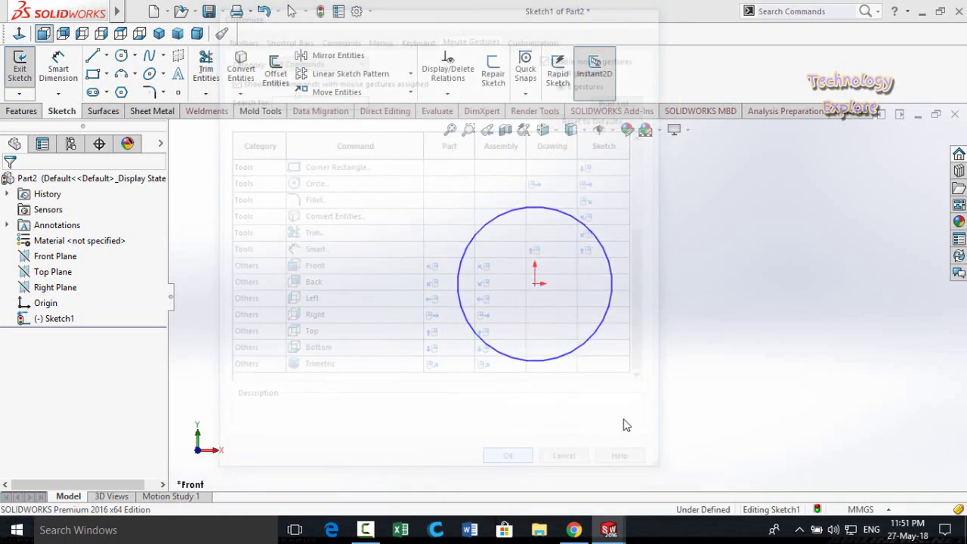
pyautogui.moveTo(677, 397)
pyautogui.mouseDown(button='right')
pyautogui.moveTo(677, 371)
pyautogui.moveTo(696, 389)
pyautogui.moveTo(658, 383)
pyautogui.moveTo(654, 399)
pyautogui.moveTo(690, 423)
pyautogui.moveTo(713, 386)
pyautogui.moveTo(699, 371)
pyautogui.moveTo(690, 406)
pyautogui.moveTo(675, 395)
pyautogui.mouseUp(button='right')
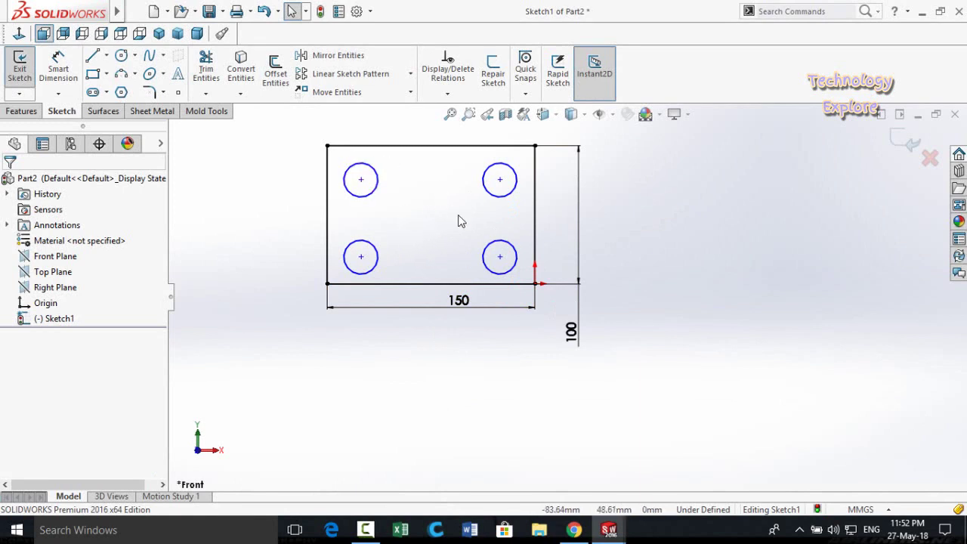
# Calculate relations and dimensions for all entities in the rectangle-and-circles sketch with Fully Define Sketch
pyautogui.click(446, 94)
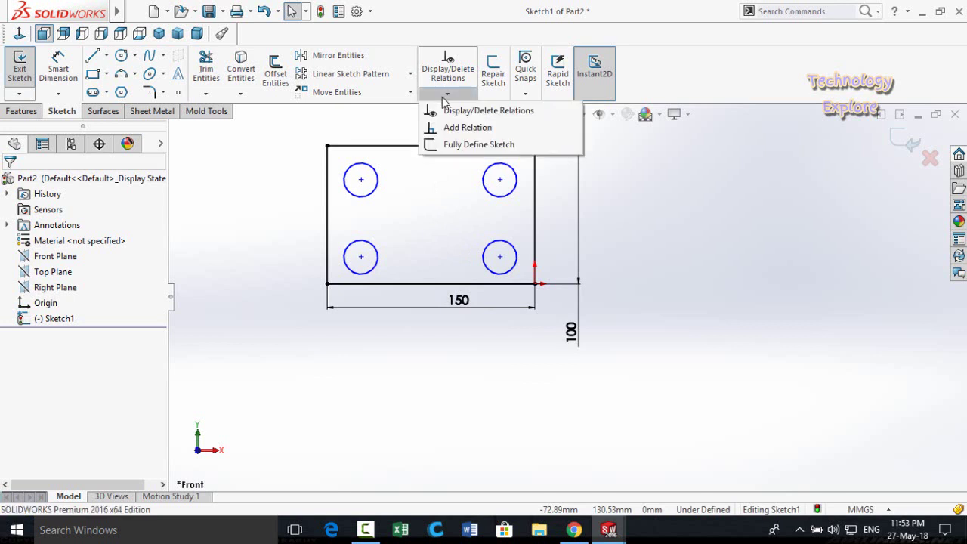
pyautogui.click(456, 146)
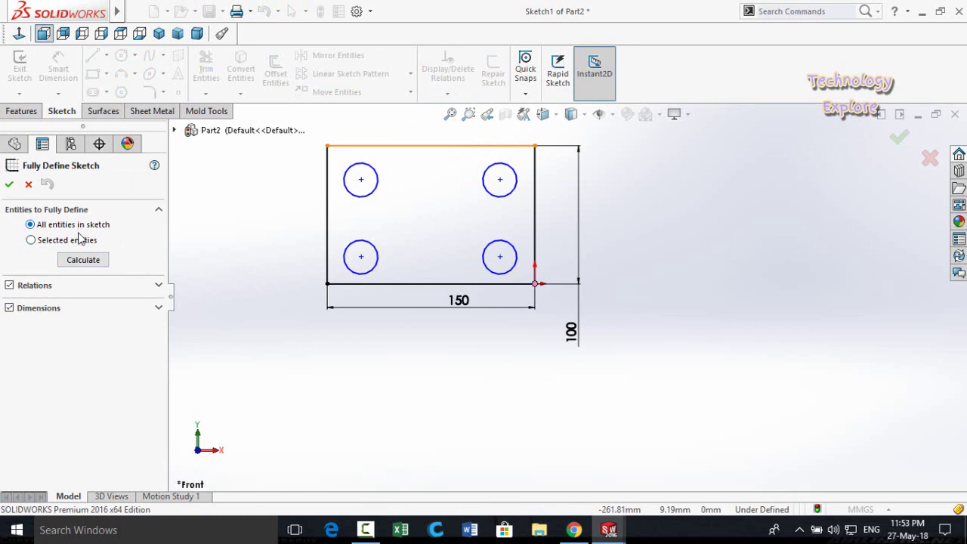
pyautogui.click(81, 260)
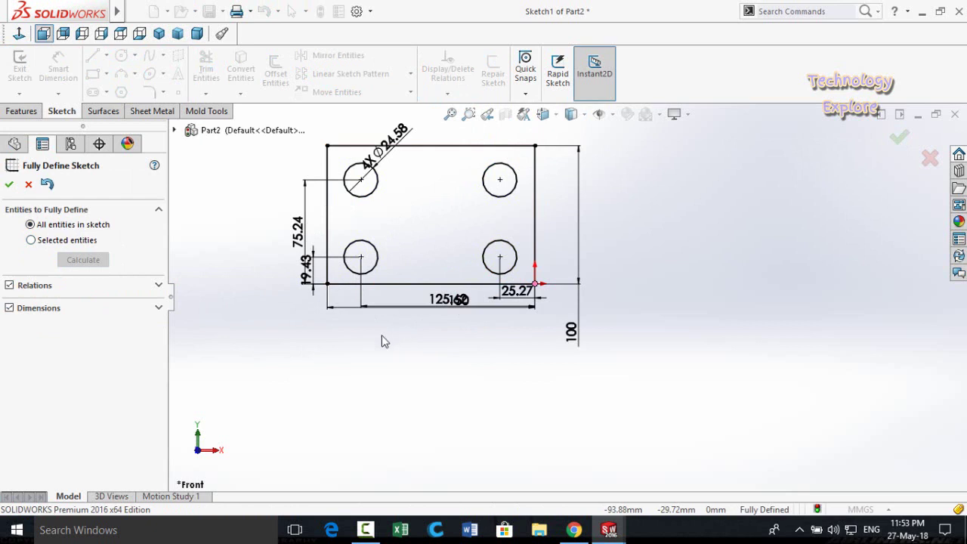
# Undo the calculated dimensions and fully define only selected entities: the four circles and the rectangle's left vertical line
pyautogui.click(31, 240)
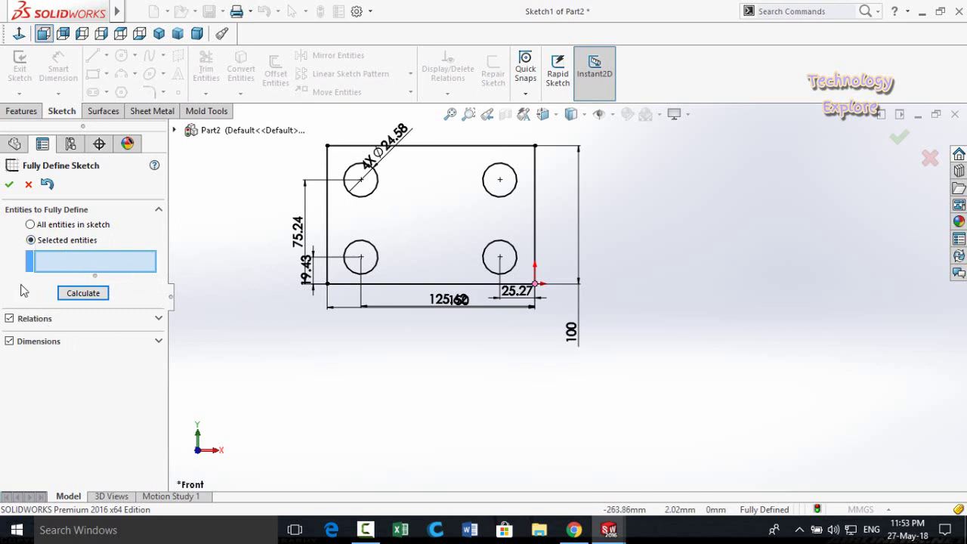
pyautogui.click(47, 184)
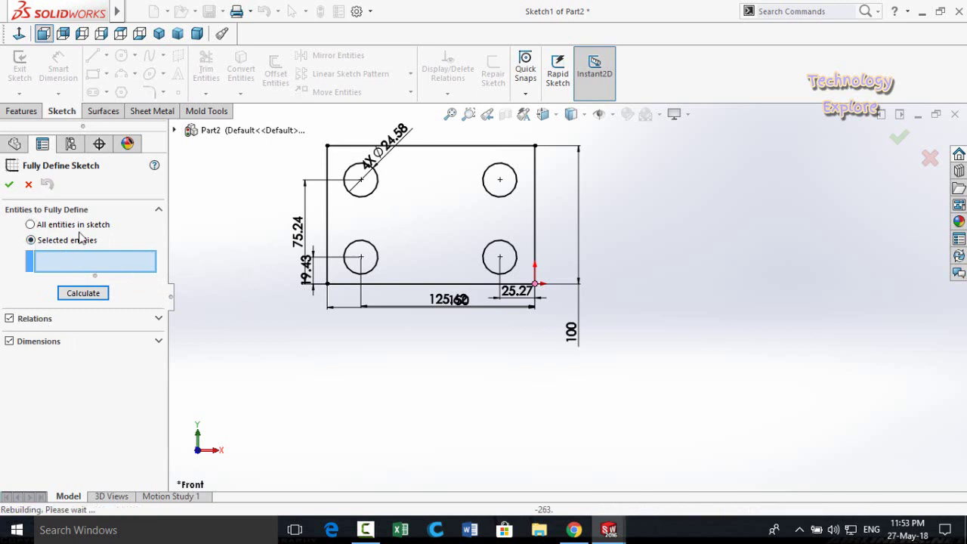
pyautogui.click(375, 268)
pyautogui.click(497, 272)
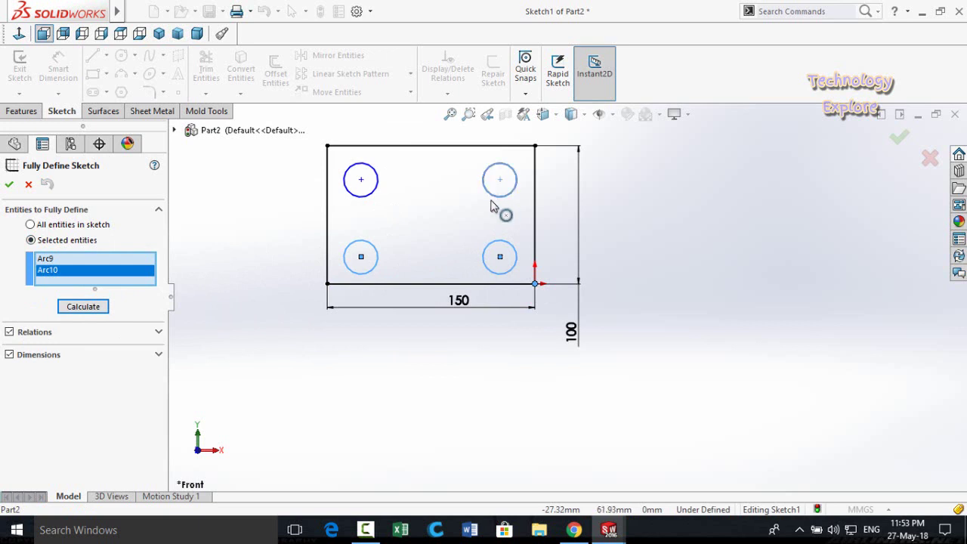
pyautogui.click(358, 195)
pyautogui.click(328, 226)
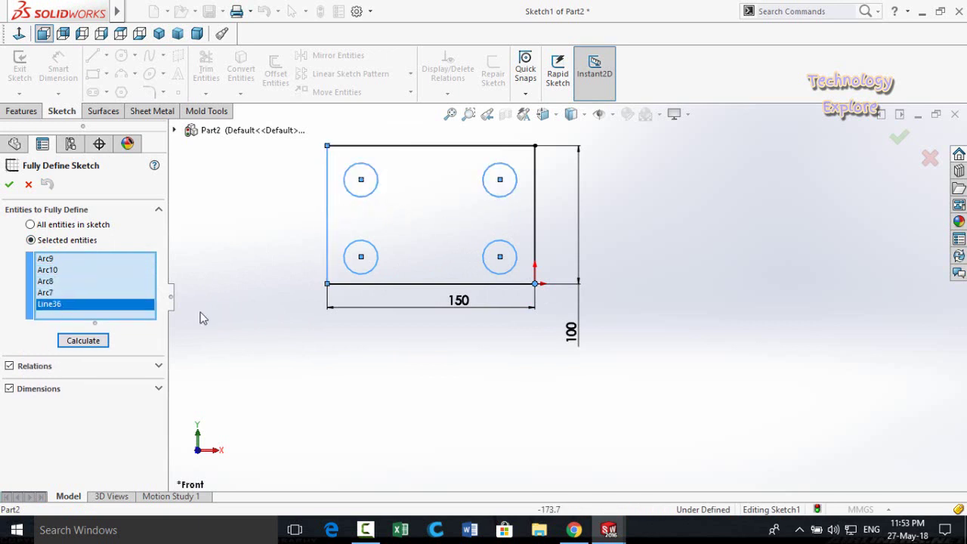
pyautogui.click(85, 341)
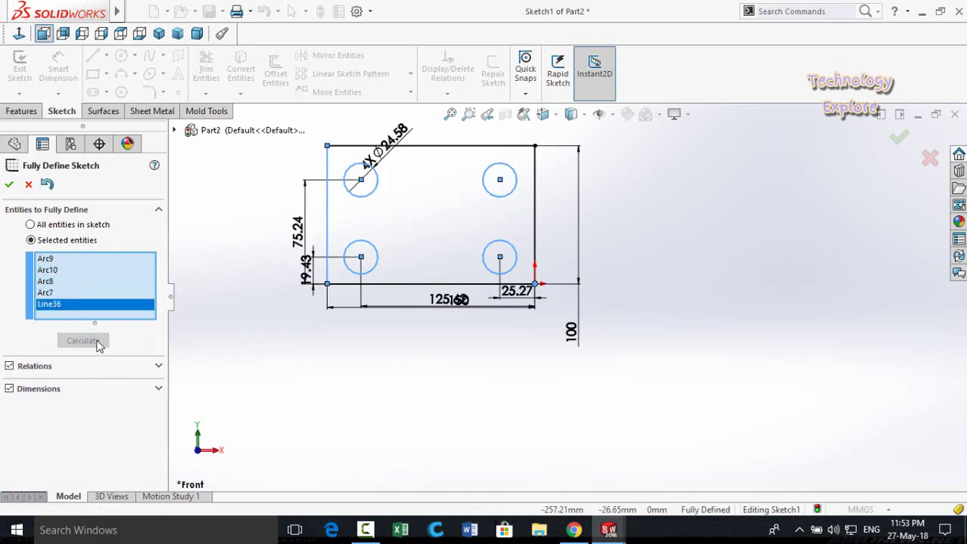
pyautogui.click(8, 185)
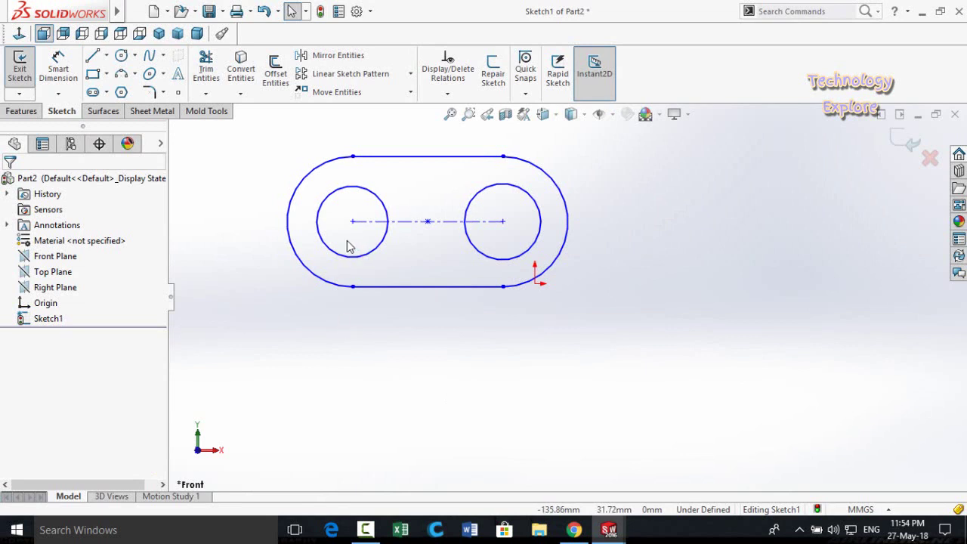
# Try a Smart Dimension between the centres of the two circles inside the slot outline
pyautogui.moveTo(419, 325); pyautogui.dragTo(406, 298, button='right')
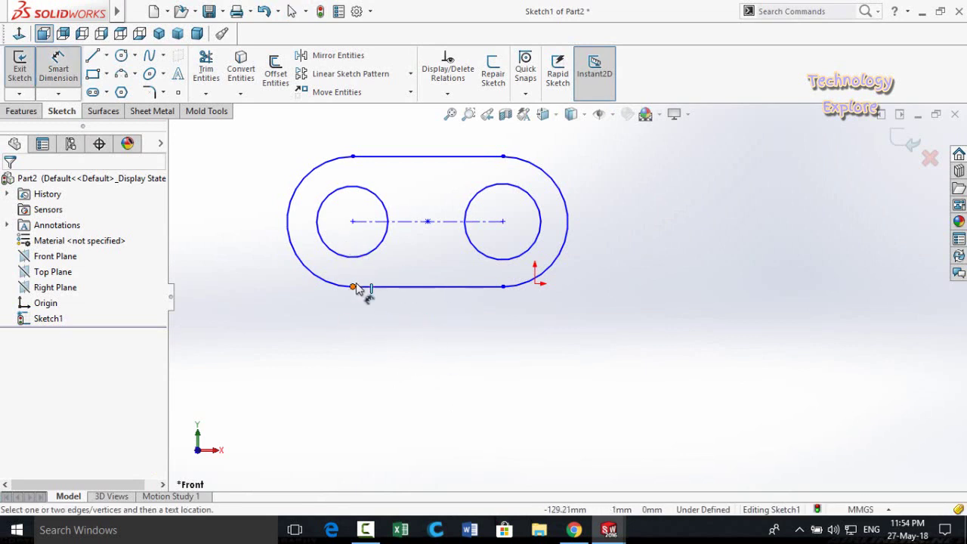
pyautogui.click(342, 261)
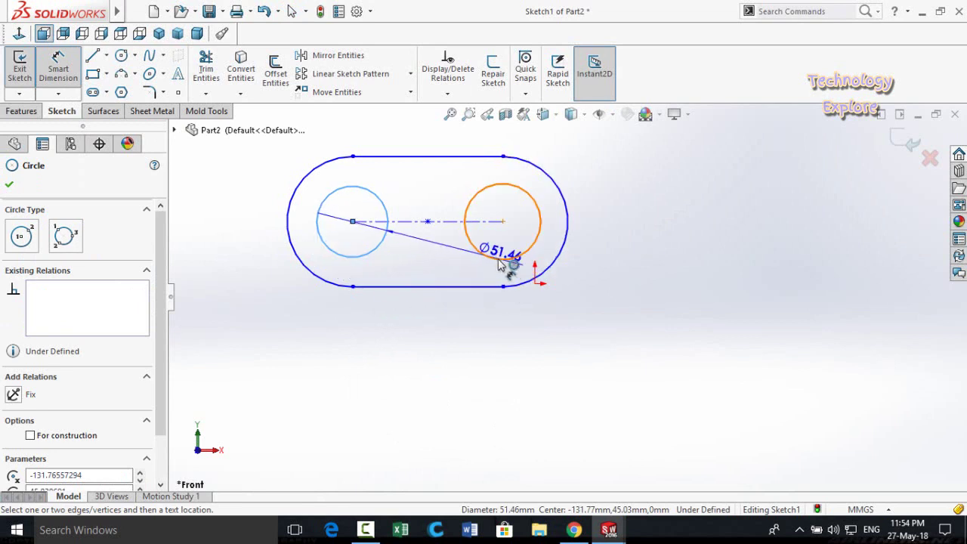
pyautogui.click(533, 257)
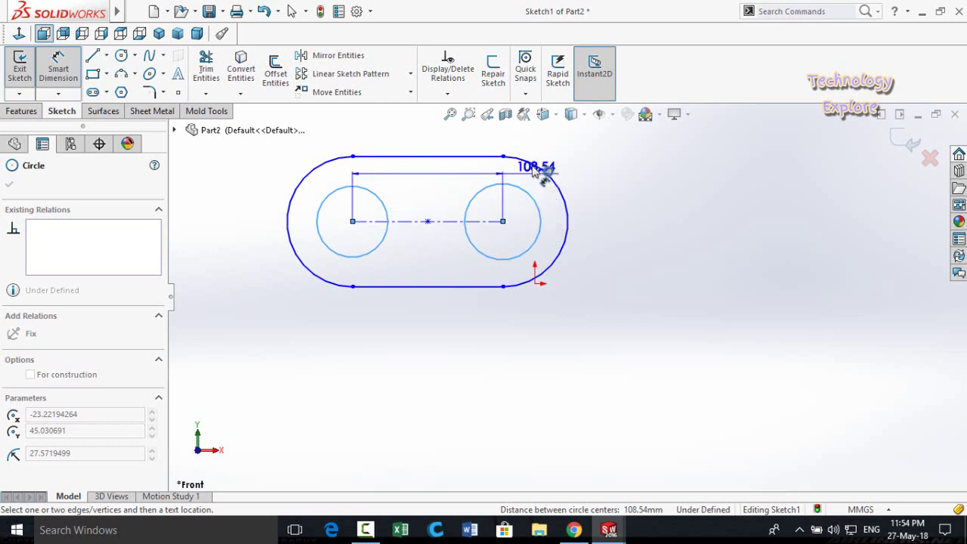
pyautogui.press('Escape')
pyautogui.press('Escape')
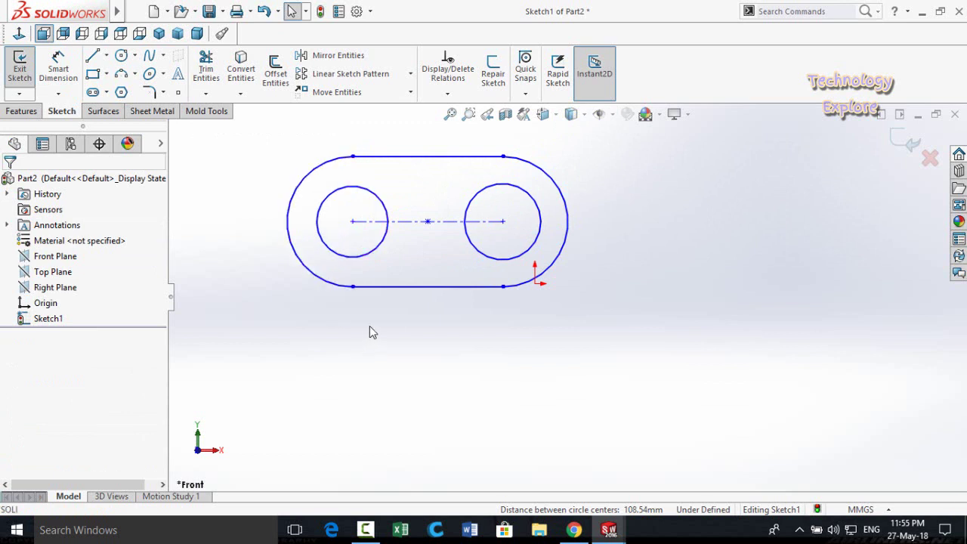
# Try a Smart Dimension between the outermost edges of the two circles inside the slot outline
pyautogui.press('Return')
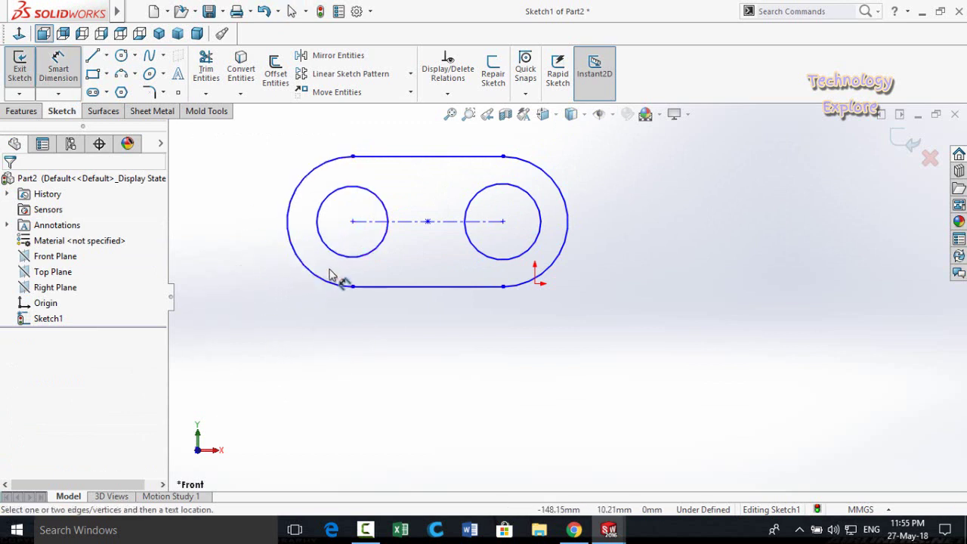
pyautogui.keyDown('shift'); pyautogui.click(318, 231); pyautogui.keyUp('shift')
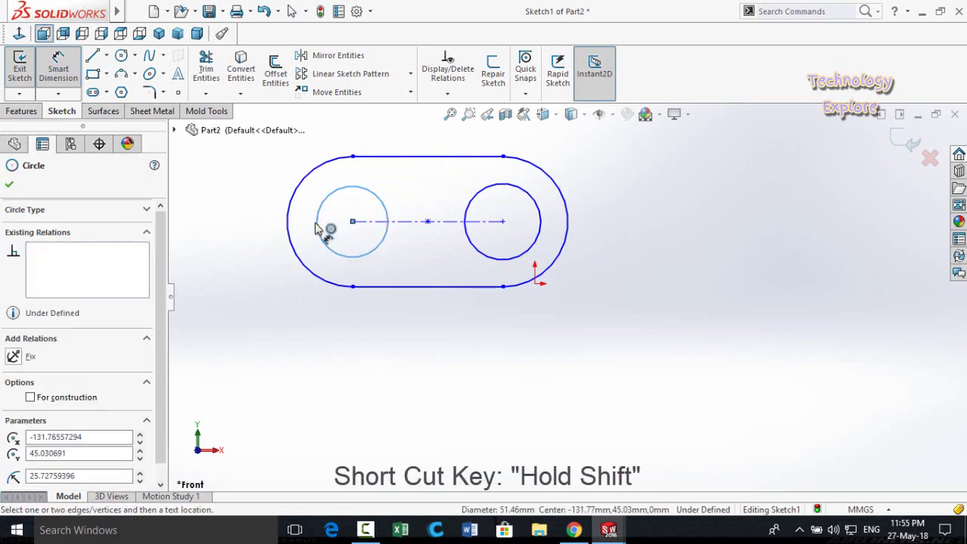
pyautogui.keyDown('shift'); pyautogui.click(545, 233); pyautogui.keyUp('shift')
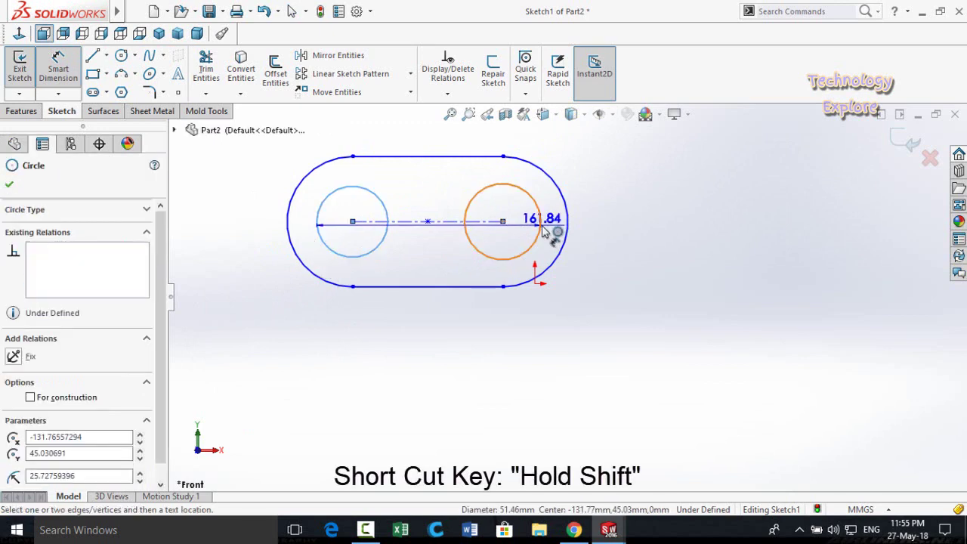
pyautogui.click(538, 248)
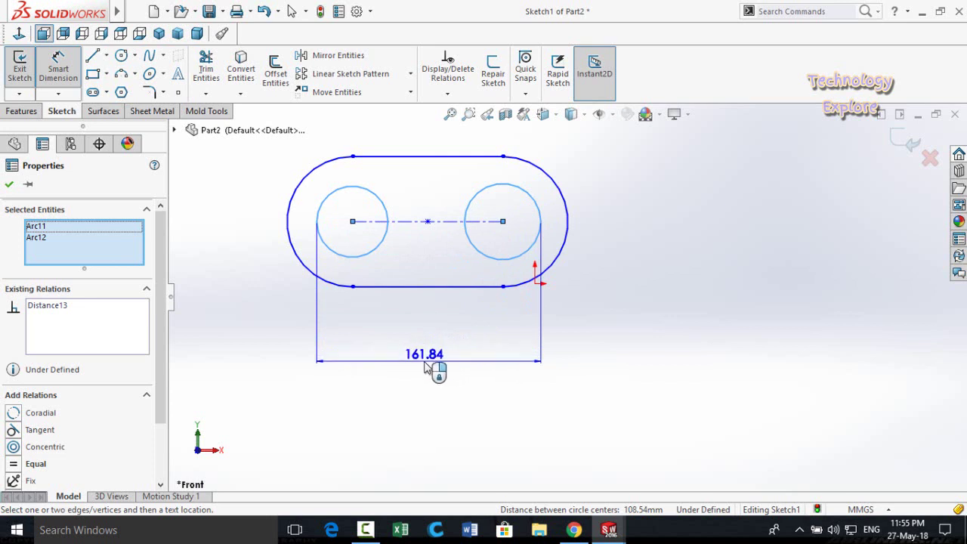
pyautogui.press('Escape')
pyautogui.press('Escape')
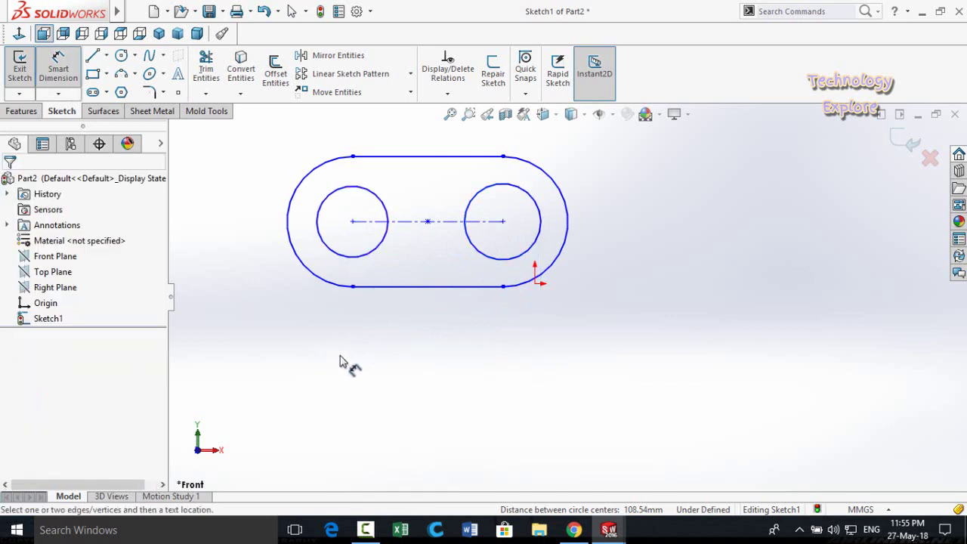
# Dimension the horizontal distance from the left circle's outer edge to the right circle's centre, placed below the slot, and accept the proposed value
pyautogui.click(321, 247)
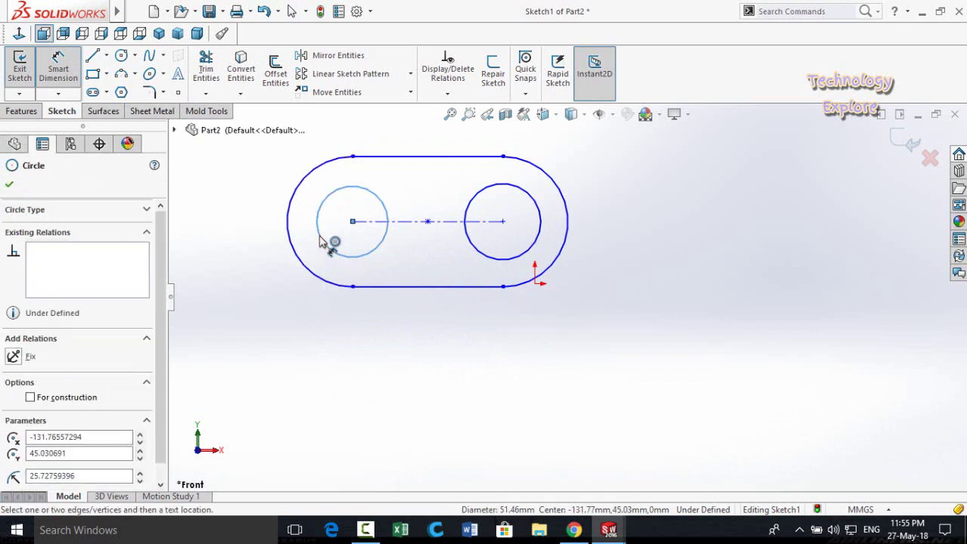
pyautogui.click(498, 237)
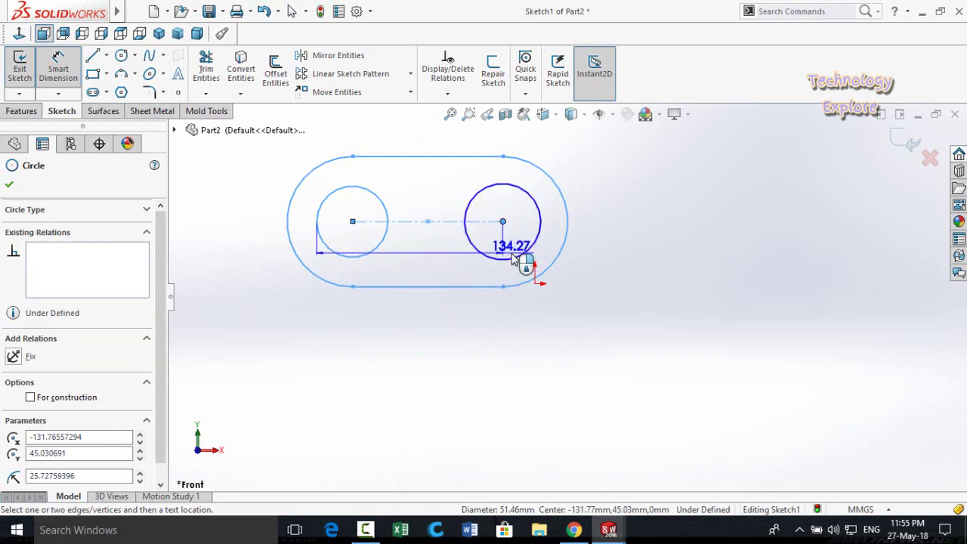
pyautogui.click(418, 386)
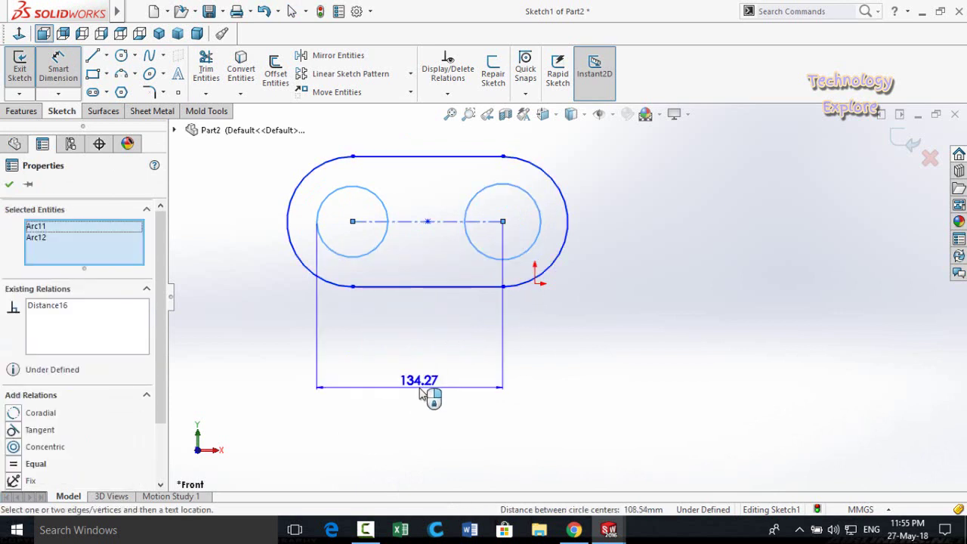
pyautogui.click(413, 378)
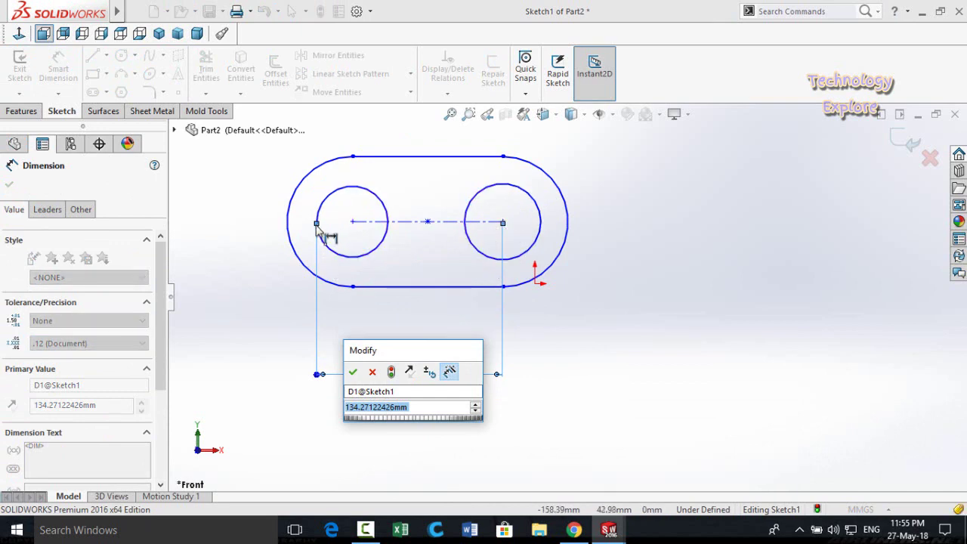
pyautogui.click(353, 371)
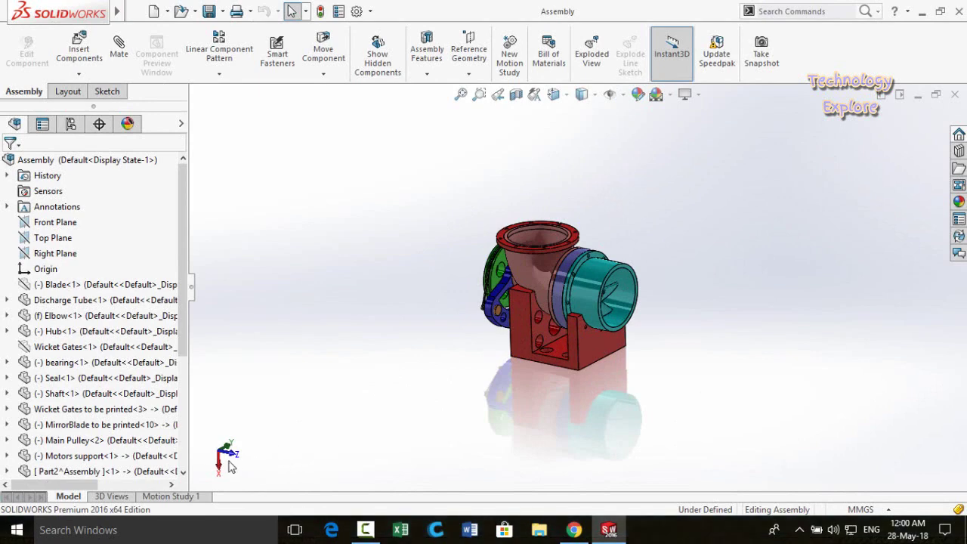
# Rotate the assembly view in increments about the reference triad's Z axis to inspect it from several sides
pyautogui.press('Left')
pyautogui.press('Left')
pyautogui.press('Left')
pyautogui.press('Left')
pyautogui.press('Left')
pyautogui.press('Left')
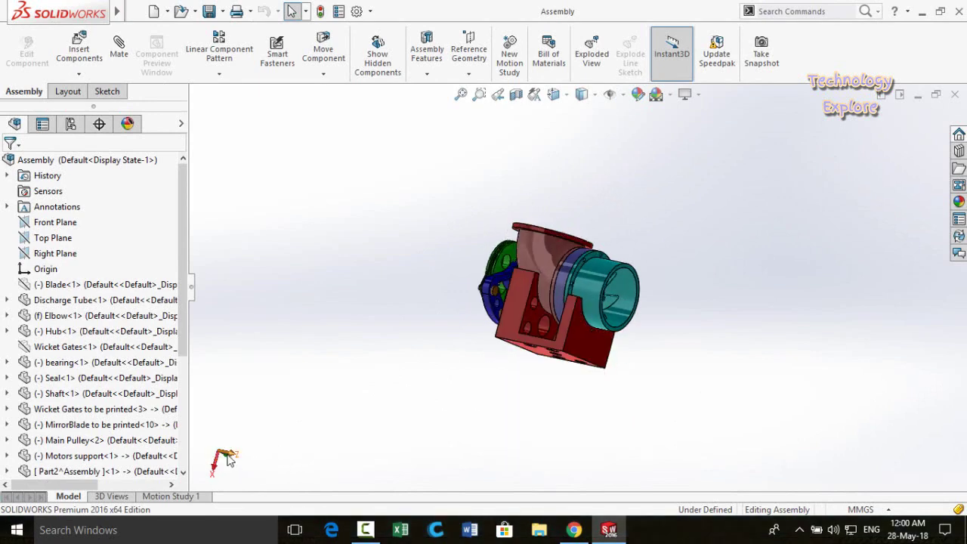
pyautogui.hotkey('alt', 'Left')
pyautogui.hotkey('alt', 'Left')
pyautogui.hotkey('alt', 'Left')
pyautogui.hotkey('alt', 'Left')
pyautogui.hotkey('alt', 'Left')
pyautogui.hotkey('alt', 'Left')
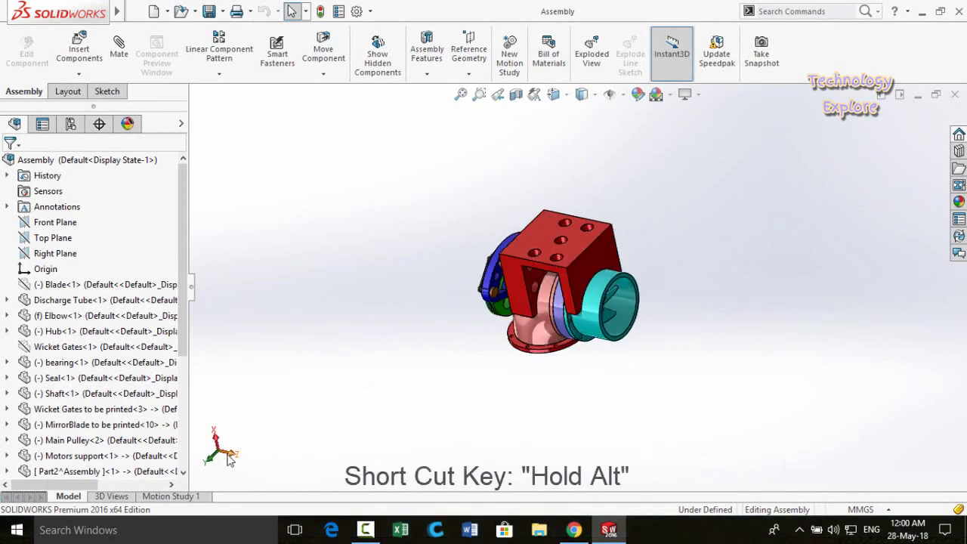
pyautogui.hotkey('alt', 'Left')
pyautogui.hotkey('alt', 'Left')
pyautogui.hotkey('alt', 'Left')
pyautogui.hotkey('alt', 'Left')
pyautogui.hotkey('alt', 'Left')
pyautogui.hotkey('alt', 'Left')
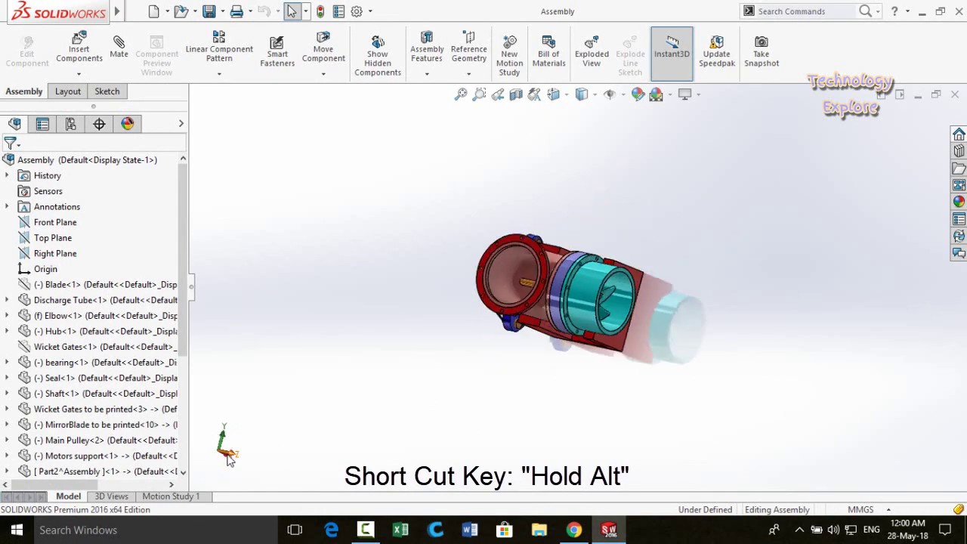
pyautogui.press('Up')
pyautogui.press('Up')
pyautogui.press('Up')
pyautogui.press('Up')
pyautogui.press('Up')
pyautogui.press('Up')
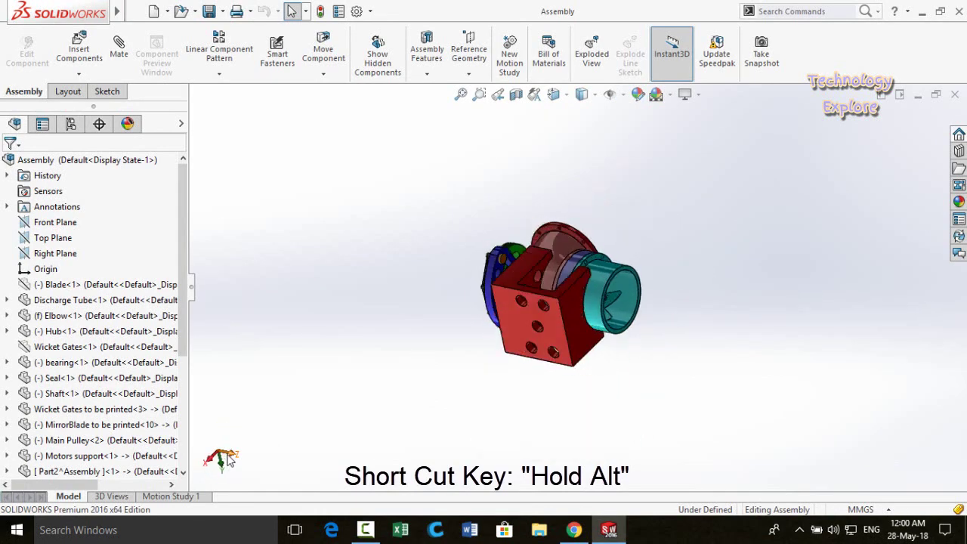
pyautogui.press('Up')
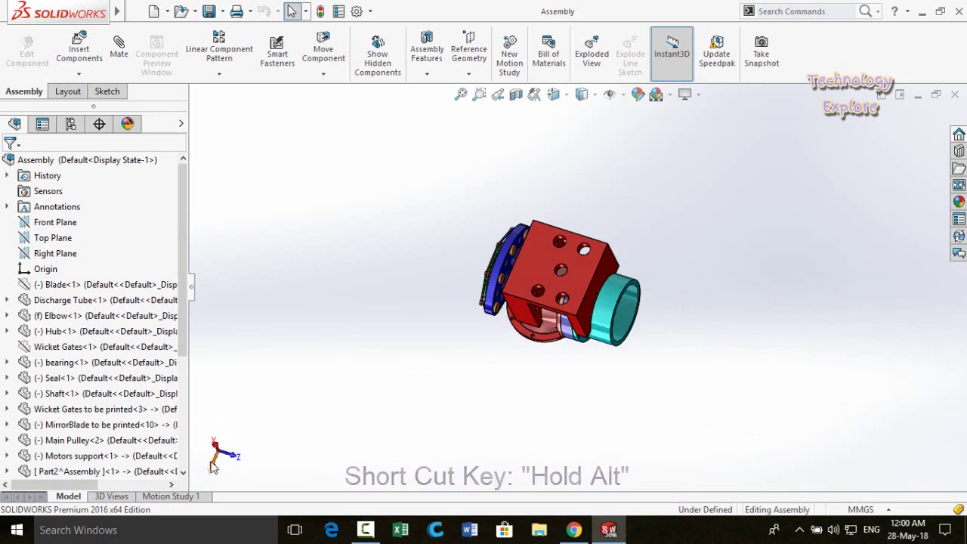
# Rotate the assembly view in increments about the reference triad's Y axis
pyautogui.press('Right')
pyautogui.press('Right')
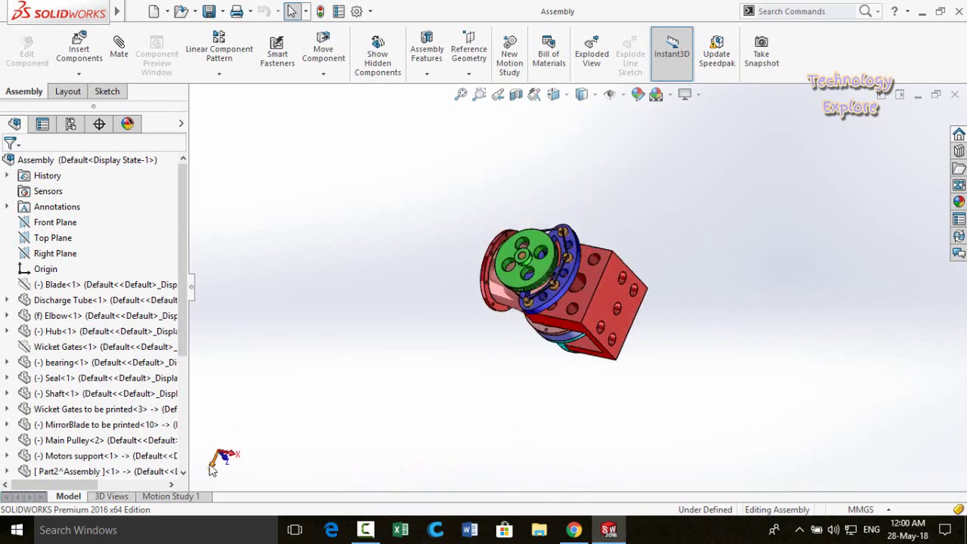
pyautogui.press('Right')
pyautogui.press('Right')
pyautogui.press('Right')
pyautogui.press('Right')
pyautogui.press('Right')
pyautogui.press('Right')
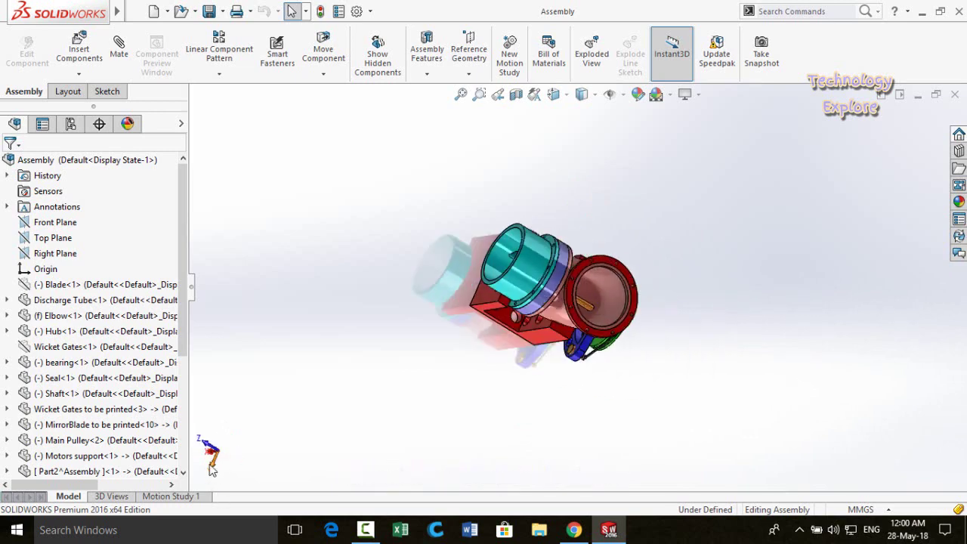
pyautogui.press('Right')
pyautogui.press('Right')
pyautogui.press('Right')
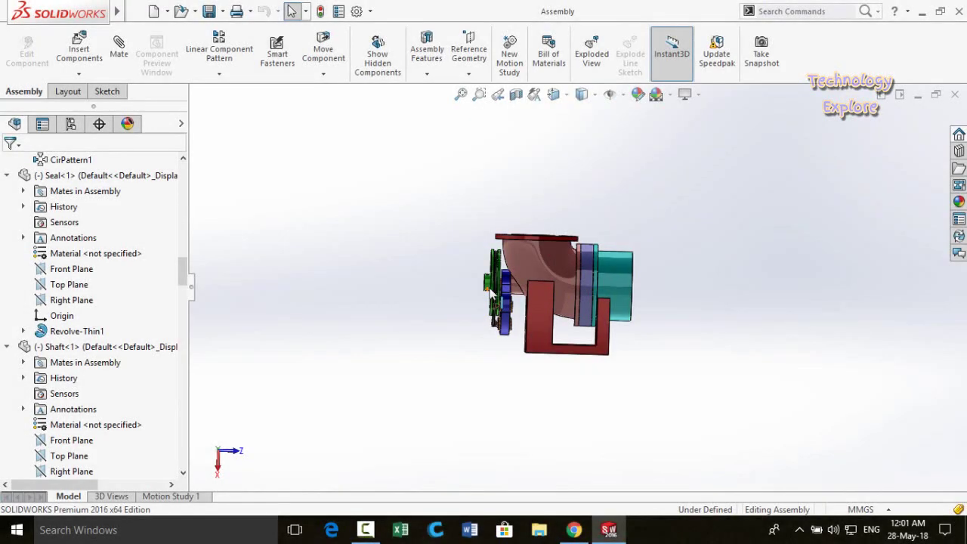
# Look through the expanded components in the assembly's feature tree and collapse all of its items at once
pyautogui.scroll(-5, 2, 336)
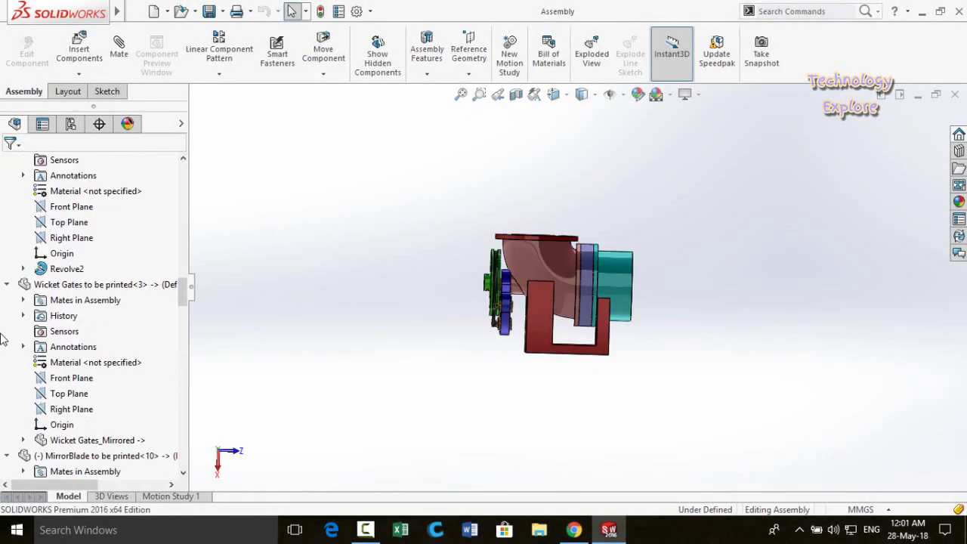
pyautogui.scroll(-6, 2, 339)
pyautogui.scroll(-15, 2, 336)
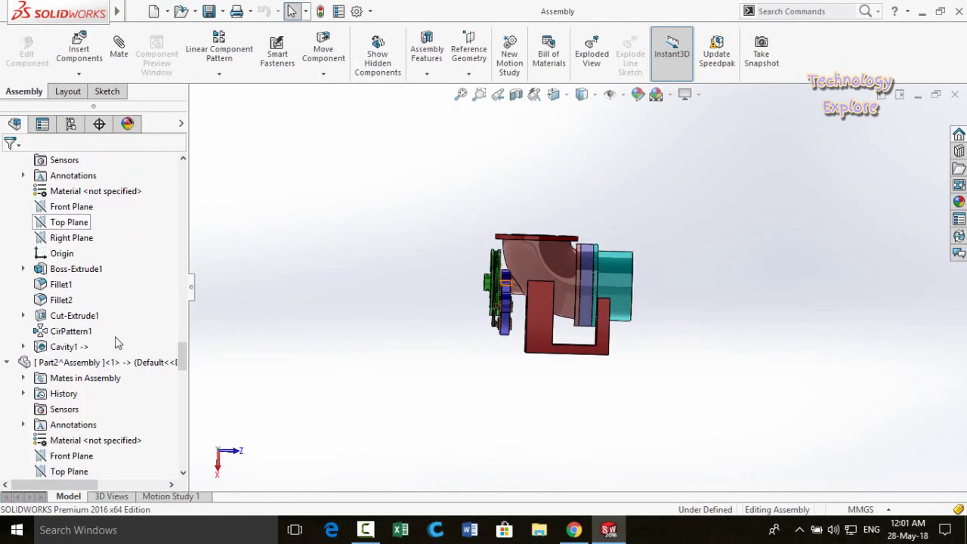
pyautogui.scroll(-2, 3, 290)
pyautogui.scroll(-12, 2, 287)
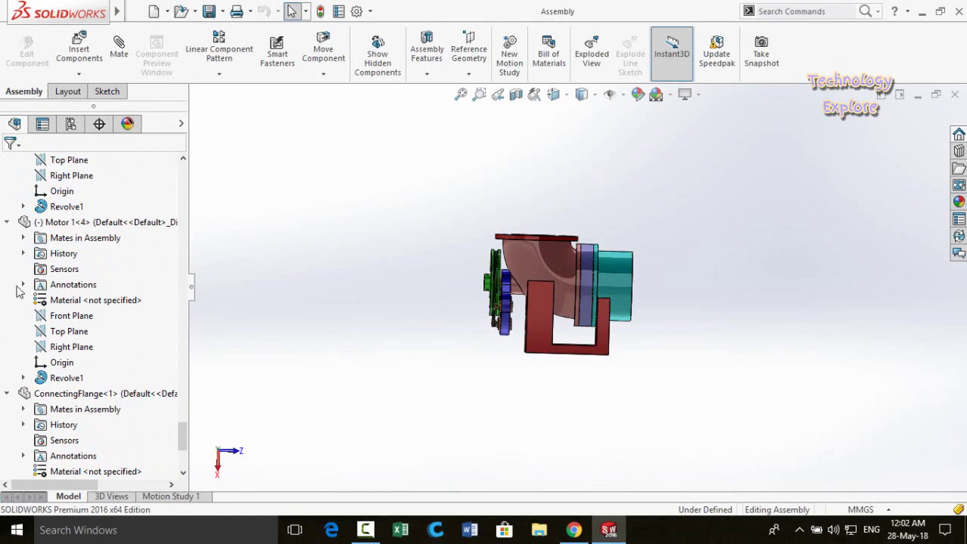
pyautogui.scroll(-3, 2, 306)
pyautogui.scroll(12, 3, 306)
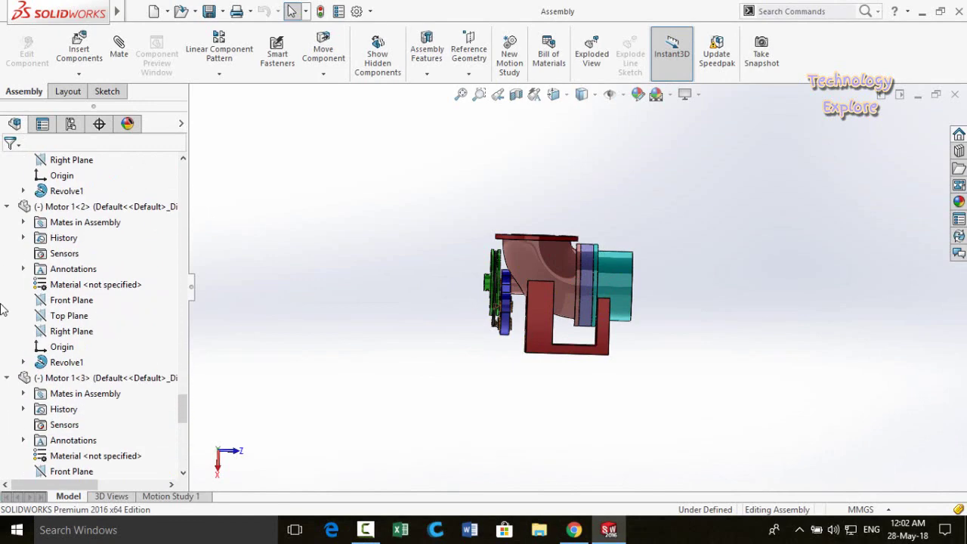
pyautogui.scroll(2, 2, 310)
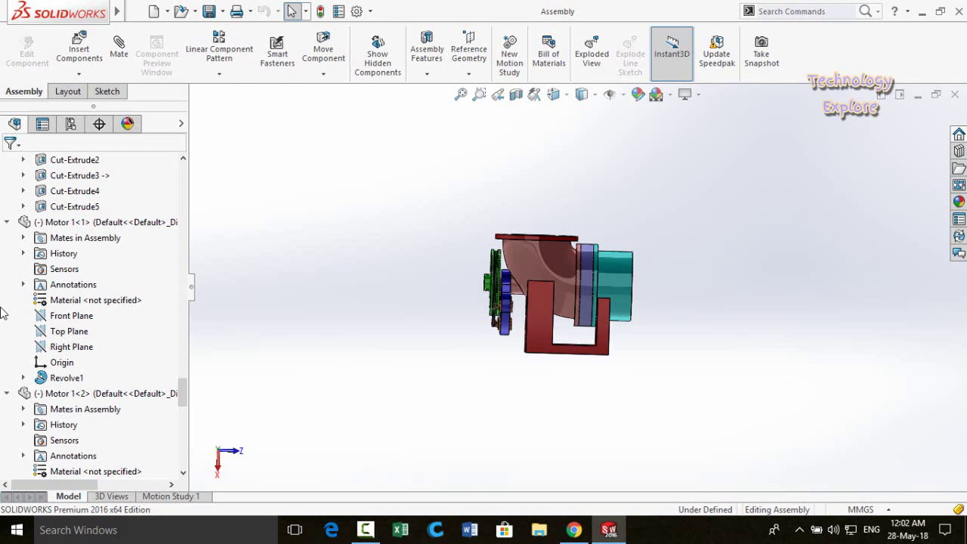
pyautogui.scroll(1, 2, 314)
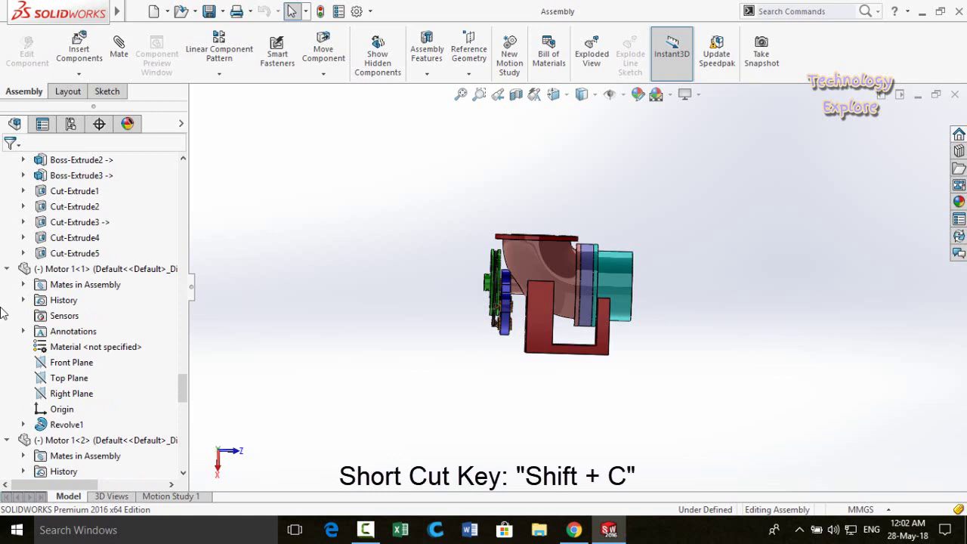
pyautogui.hotkey('shift', 'c')
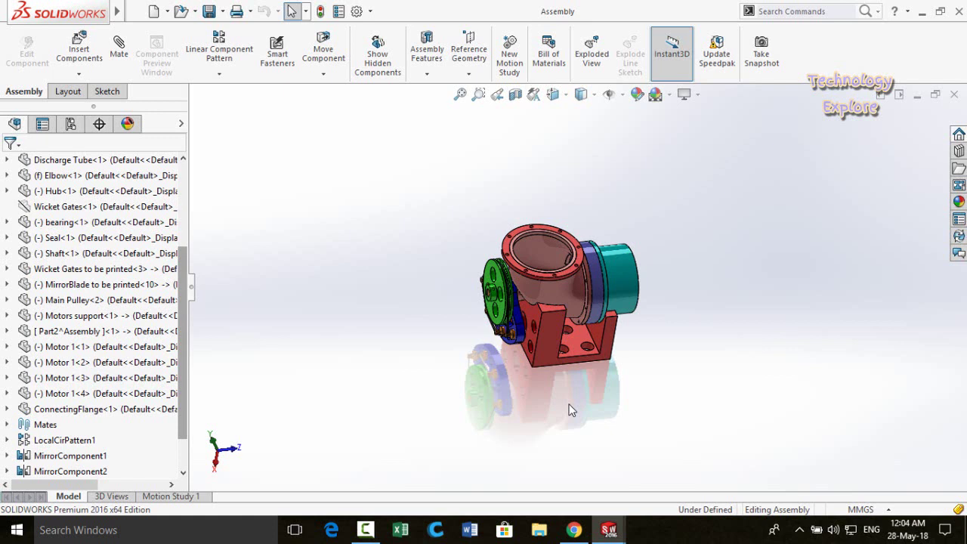
# Cycle through the open application windows and return to the SOLIDWORKS assembly
pyautogui.hotkey('alt', 'Tab')
pyautogui.hotkey('alt', 'Tab')
pyautogui.hotkey('alt', 'Tab')
pyautogui.hotkey('alt', 'Tab')
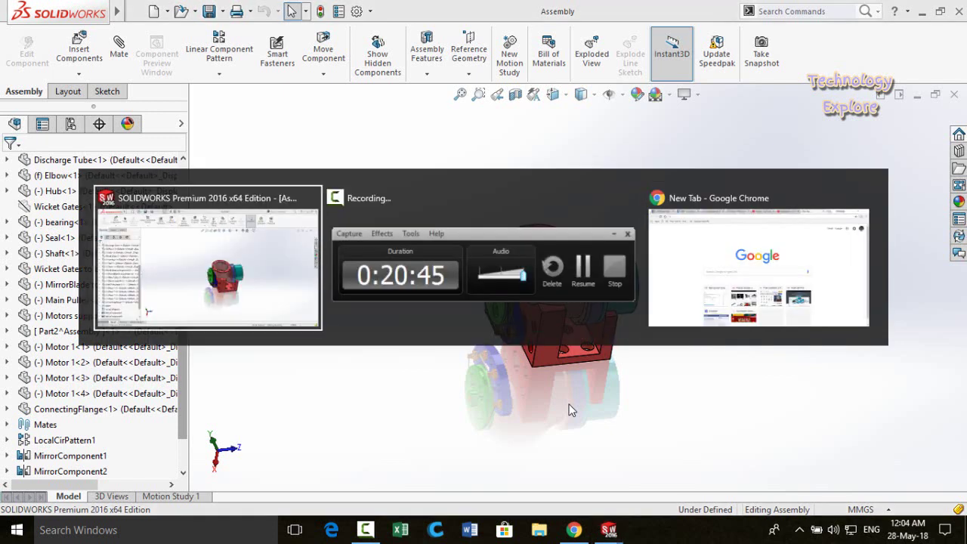
pyautogui.hotkey('alt', 'Tab')
pyautogui.hotkey('alt', 'Tab')
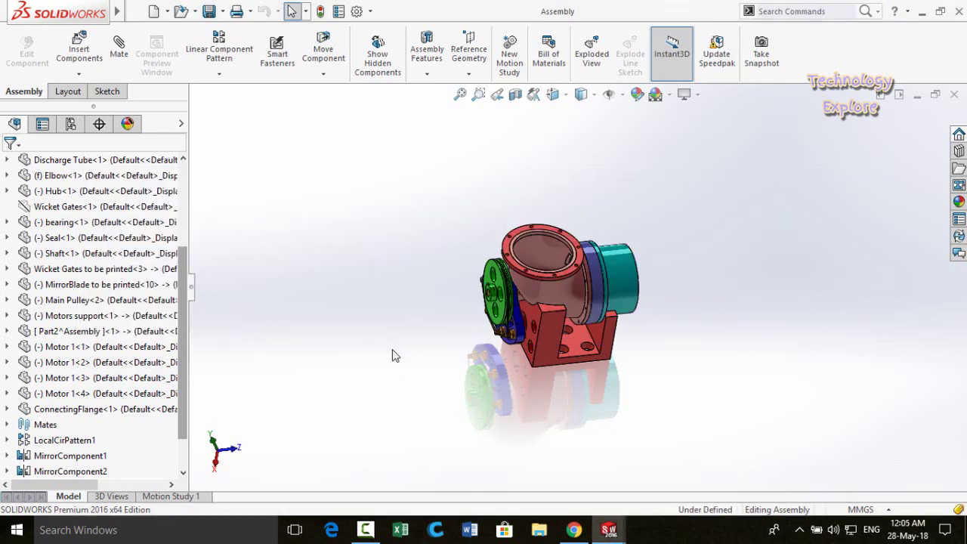
# Cycle through the assembly and part files in the Open Documents overview, staying in the assembly
pyautogui.hotkey('ctrl', 'Tab')
pyautogui.hotkey('ctrl', 'Tab')
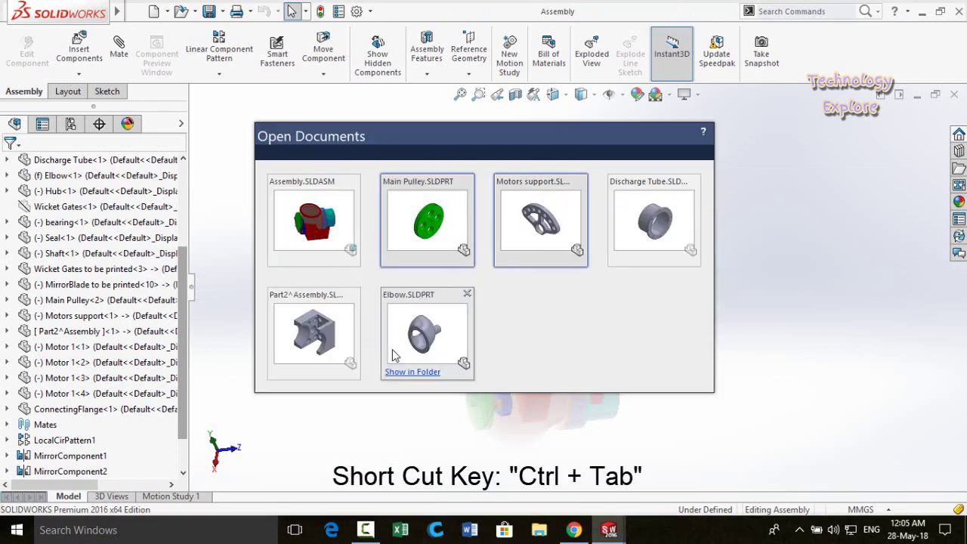
pyautogui.hotkey('ctrl', 'Tab')
pyautogui.hotkey('ctrl', 'Tab')
pyautogui.hotkey('ctrl', 'Tab')
pyautogui.hotkey('ctrl', 'Tab')
pyautogui.hotkey('ctrl', 'Tab')
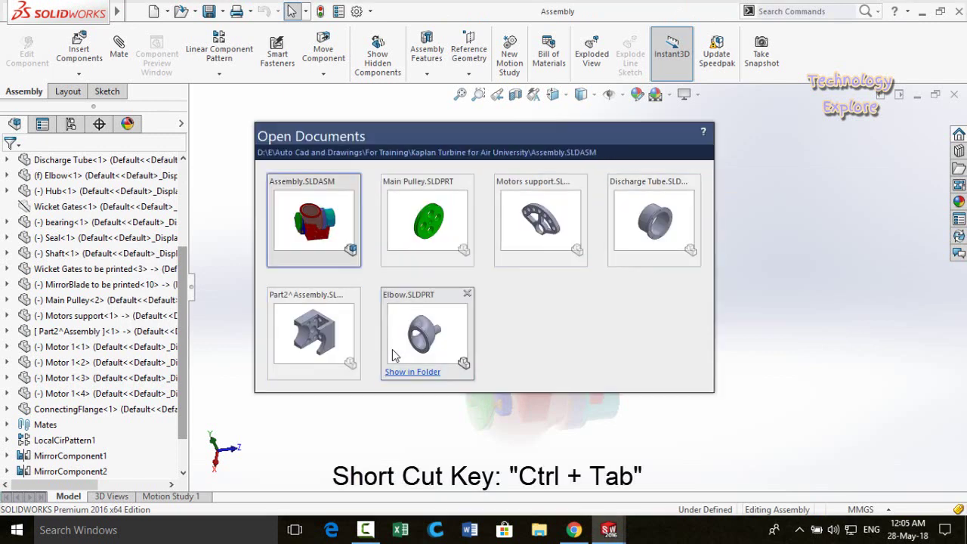
pyautogui.hotkey('ctrl', 'Tab')
pyautogui.hotkey('ctrl', 'Tab')
pyautogui.hotkey('ctrl', 'Tab')
pyautogui.hotkey('ctrl', 'Tab')
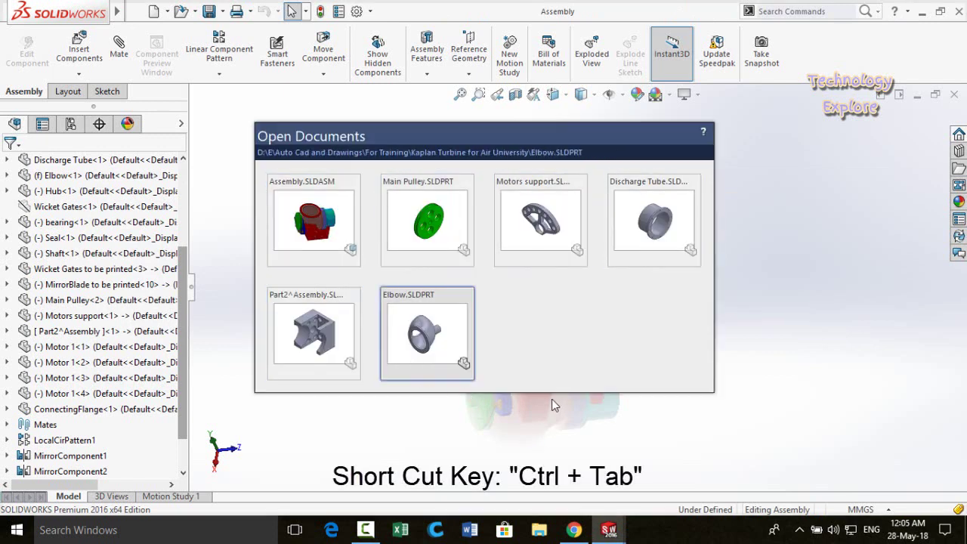
pyautogui.hotkey('ctrl', 'Tab')
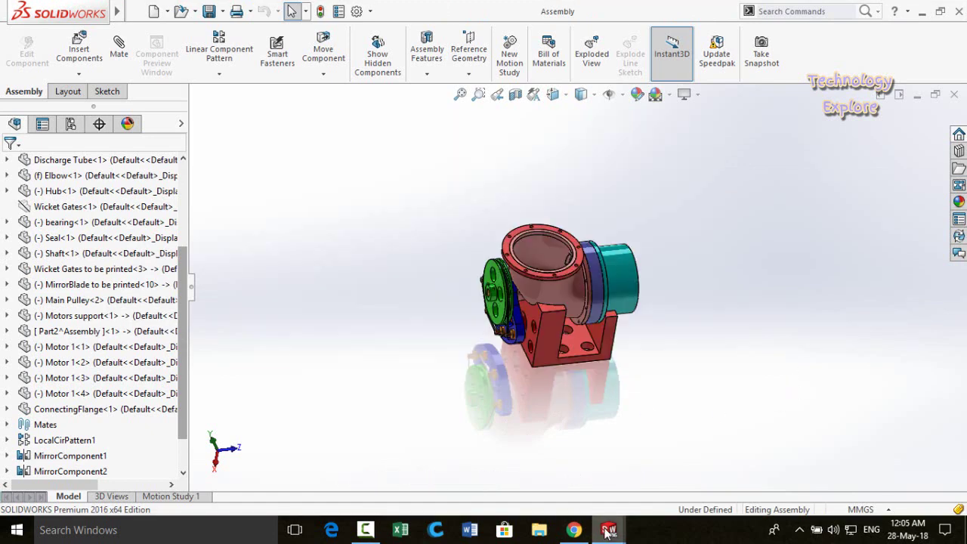
# Preview the open SOLIDWORKS document windows, and choose Main Pulley.SLDPRT in the Open Documents overview
pyautogui.moveTo(609, 533)
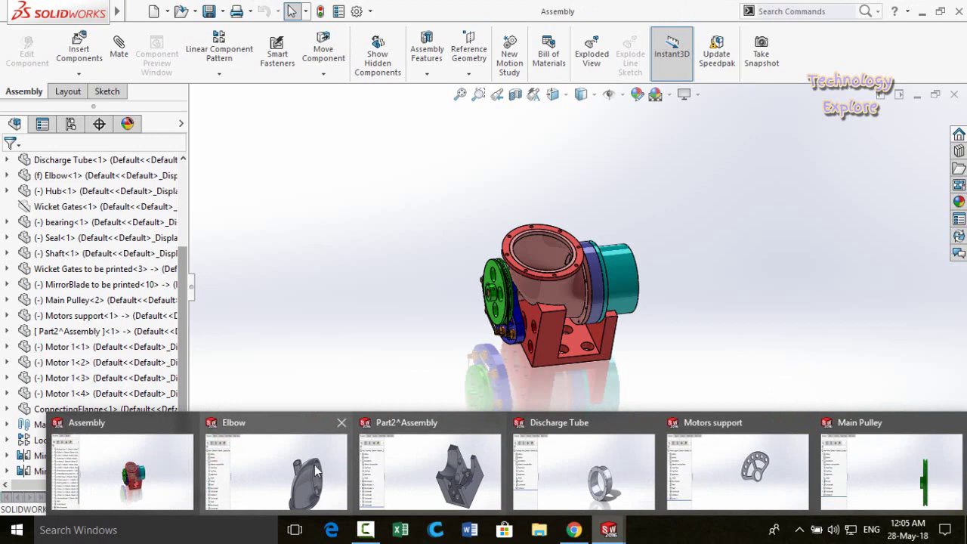
pyautogui.moveTo(319, 440)
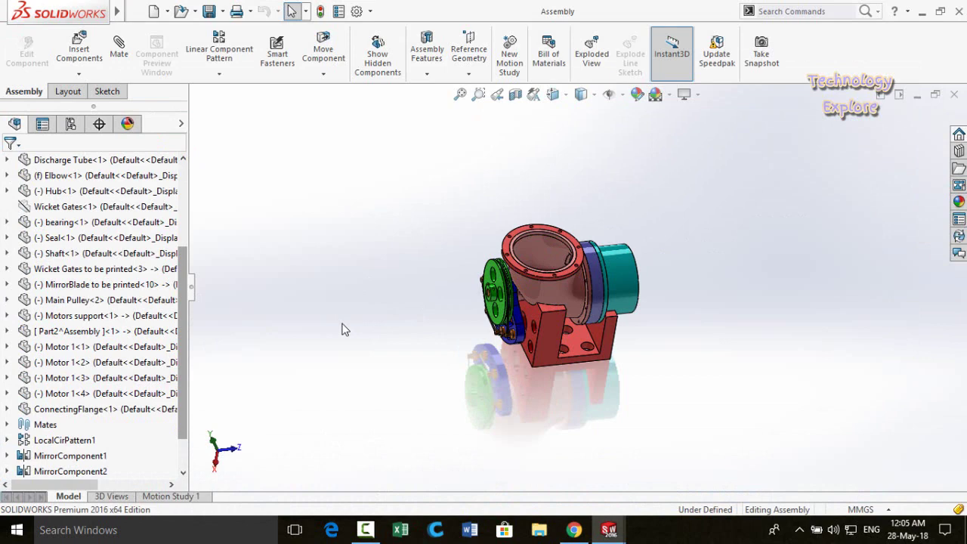
pyautogui.hotkey('ctrl', 'Tab')
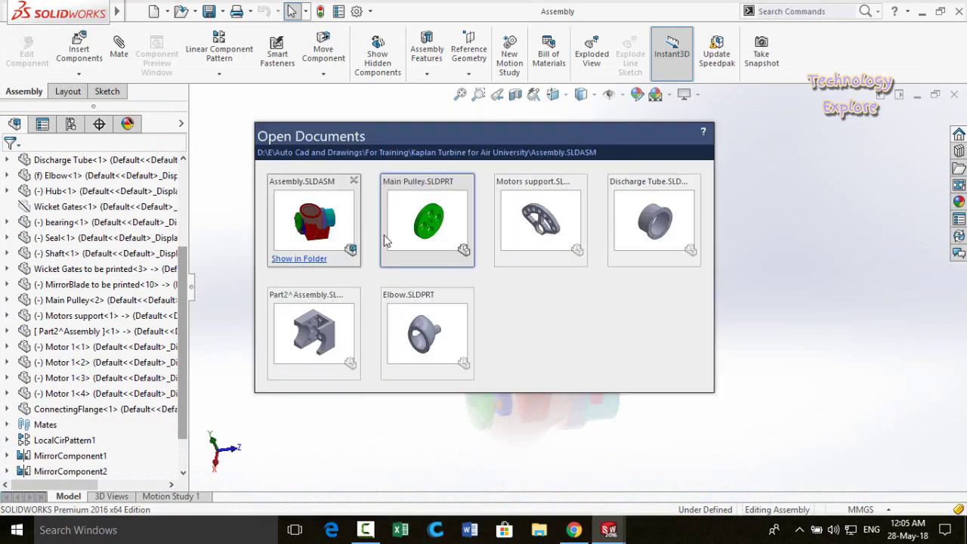
pyautogui.click(434, 225)
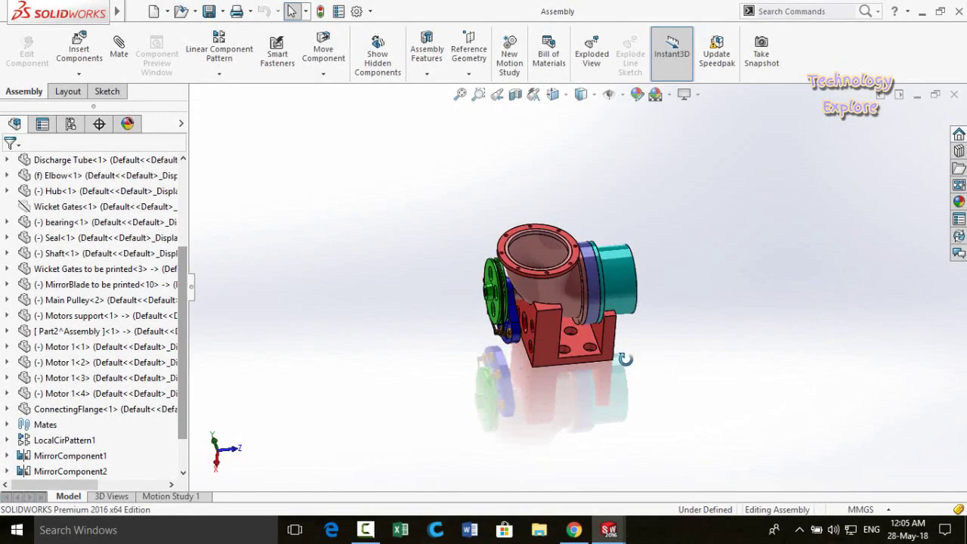
# Select the elbow, the Part2 base, a mirrored blade and the motors support together in the assembly
pyautogui.moveTo(626, 359); pyautogui.dragTo(638, 305, button='middle')
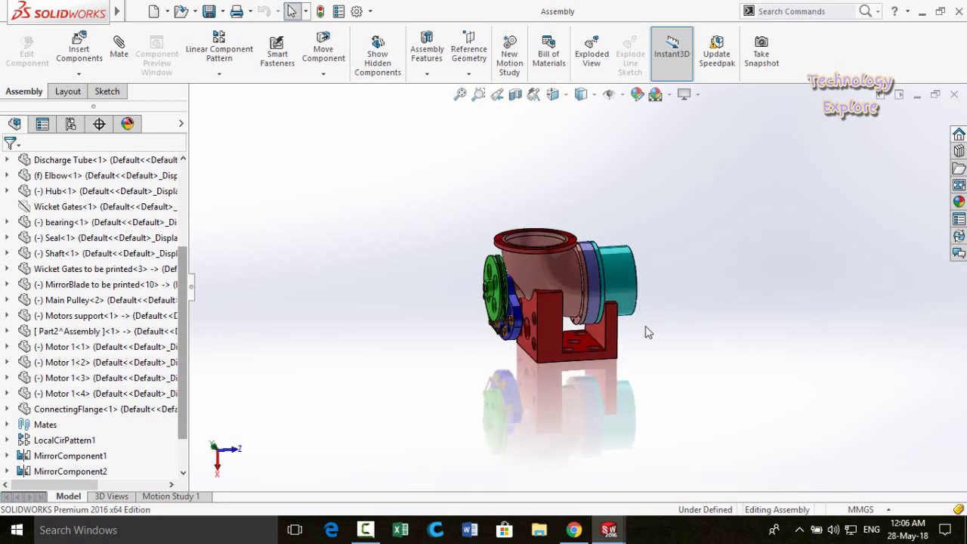
pyautogui.click(538, 302)
pyautogui.keyDown('ctrl'); pyautogui.click(559, 344); pyautogui.keyUp('ctrl')
pyautogui.moveTo(661, 334); pyautogui.dragTo(536, 408, button='middle')
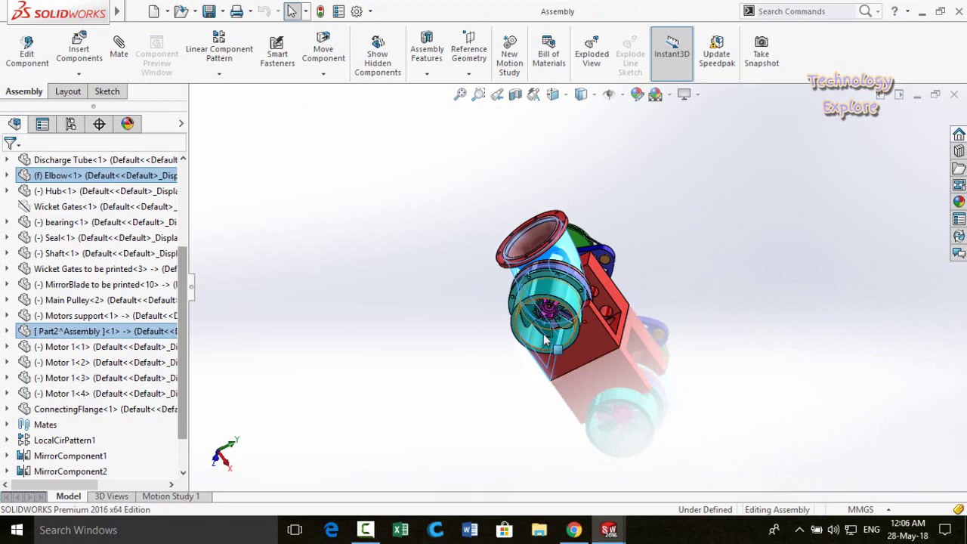
pyautogui.keyDown('ctrl'); pyautogui.click(682, 384); pyautogui.keyUp('ctrl')
pyautogui.moveTo(690, 367); pyautogui.dragTo(624, 354, button='middle')
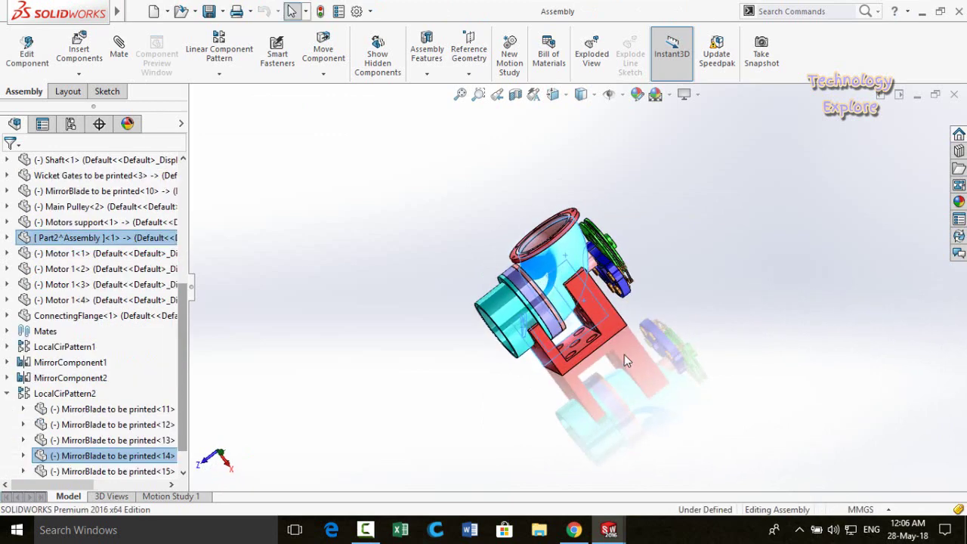
pyautogui.keyDown('ctrl'); pyautogui.click(608, 264); pyautogui.keyUp('ctrl')
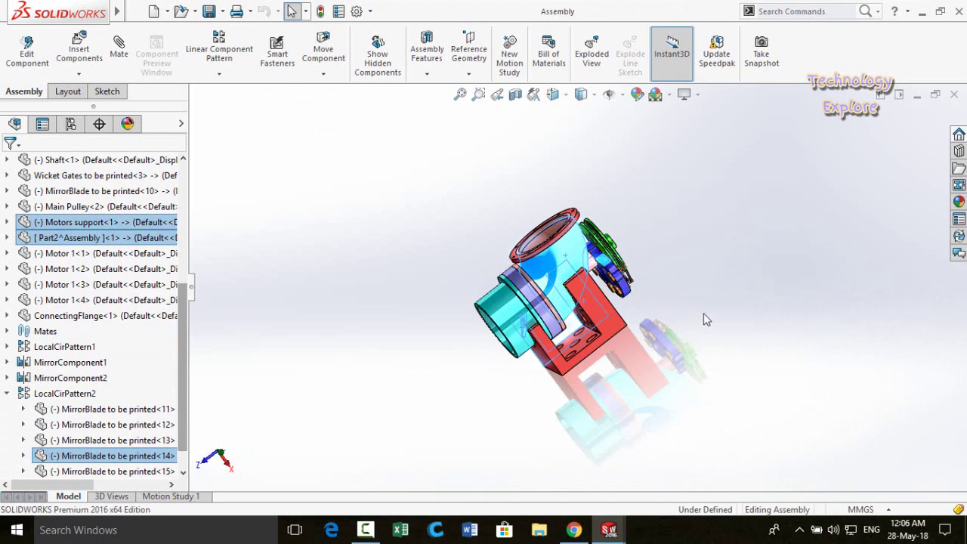
# Clear the component selection and restore the previous selection
pyautogui.click(724, 292)
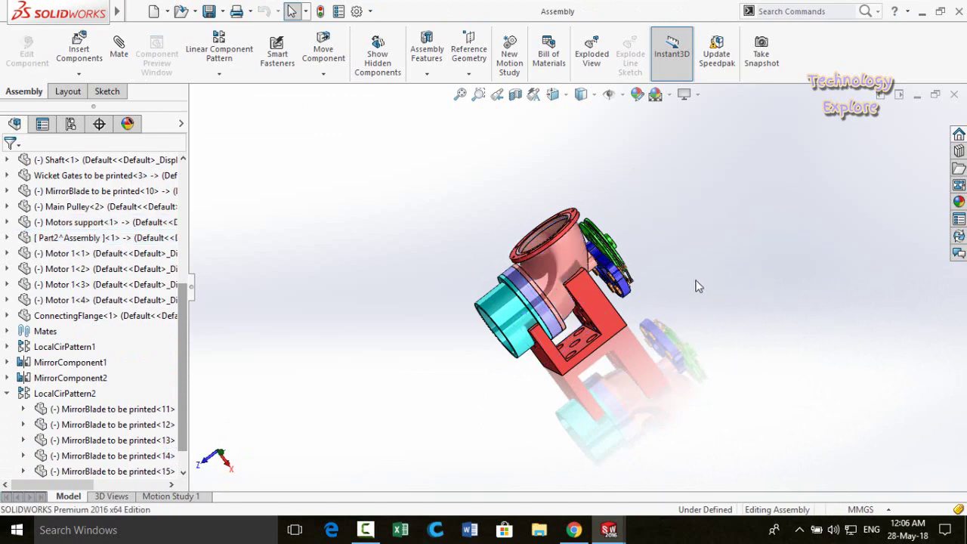
pyautogui.moveTo(689, 284); pyautogui.dragTo(664, 362, button='middle')
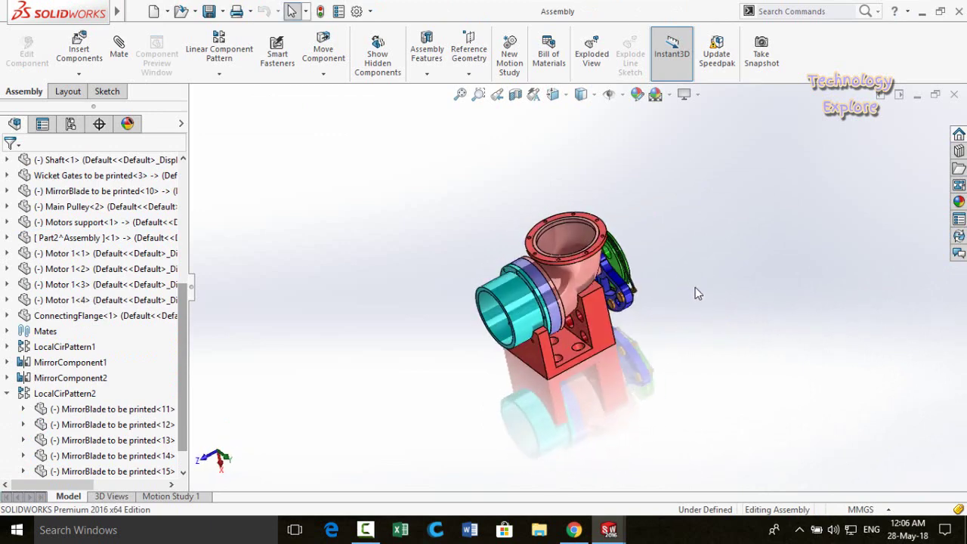
pyautogui.rightClick(676, 248)
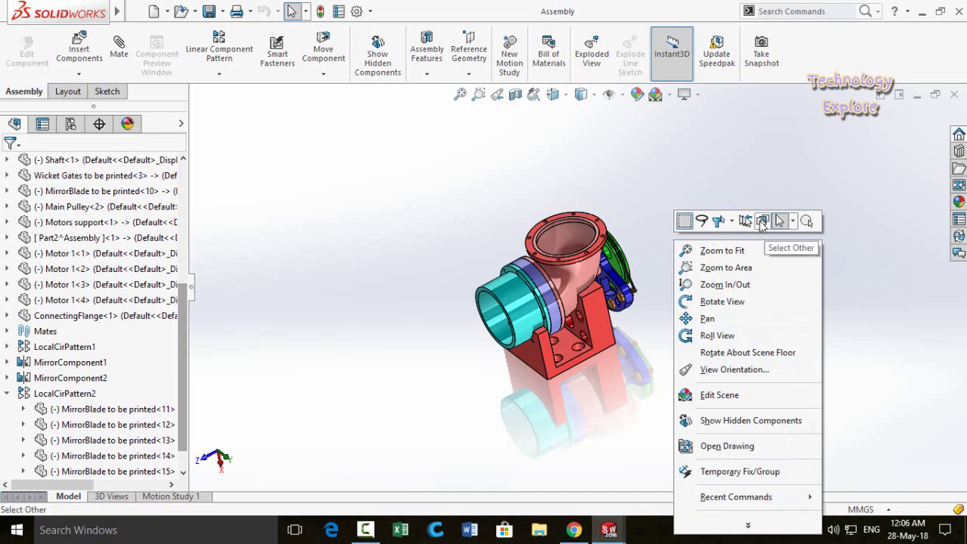
pyautogui.click(746, 222)
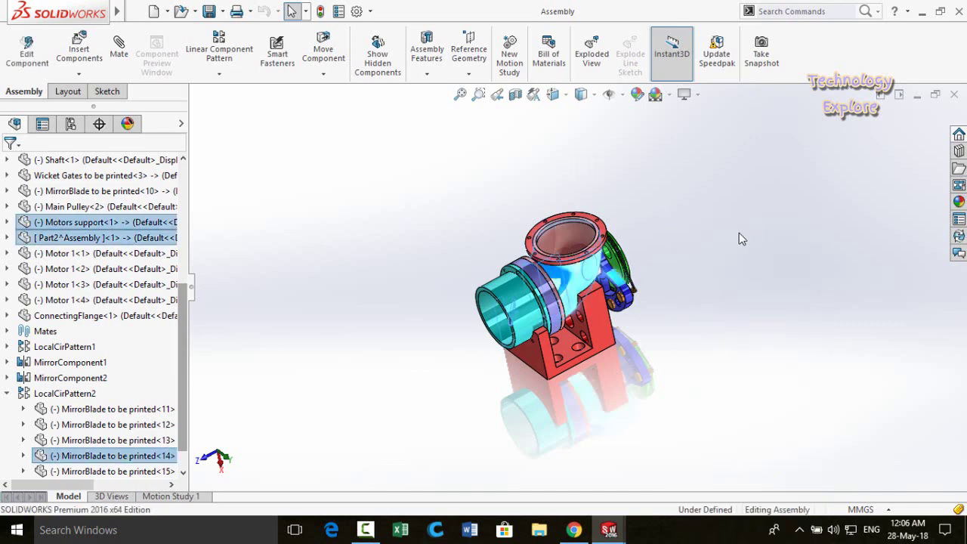
pyautogui.moveTo(565, 412)
pyautogui.mouseDown(button='middle')
pyautogui.moveTo(512, 395)
pyautogui.moveTo(494, 400)
pyautogui.moveTo(675, 330)
pyautogui.moveTo(658, 378)
pyautogui.moveTo(661, 419)
pyautogui.moveTo(717, 382)
pyautogui.moveTo(647, 386)
pyautogui.moveTo(695, 384)
pyautogui.moveTo(693, 403)
pyautogui.moveTo(635, 419)
pyautogui.moveTo(603, 409)
pyautogui.moveTo(586, 423)
pyautogui.moveTo(559, 397)
pyautogui.mouseUp(button='middle')
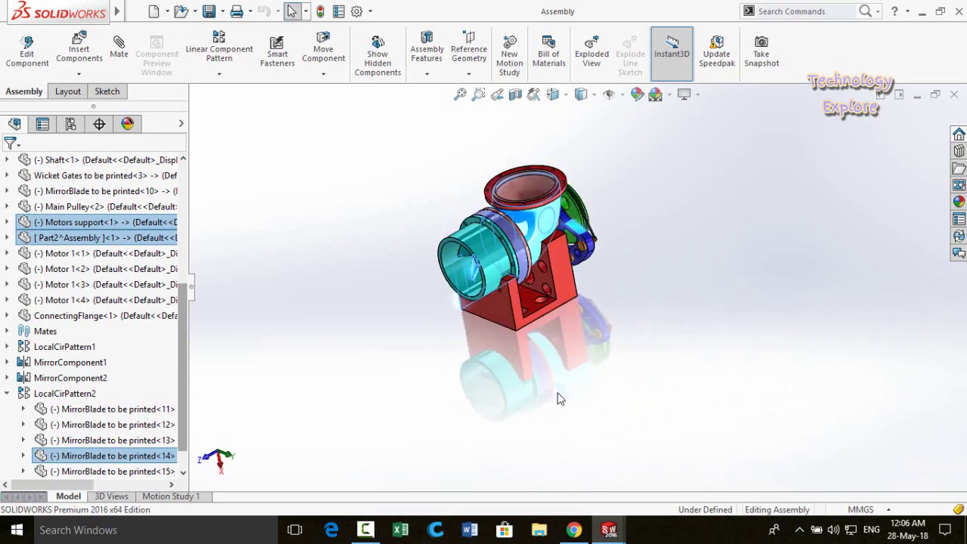
pyautogui.click(555, 398)
# Start a new sketch on the flange face of the Discharge Tube part
pyautogui.moveTo(632, 285); pyautogui.dragTo(596, 401, button='middle')
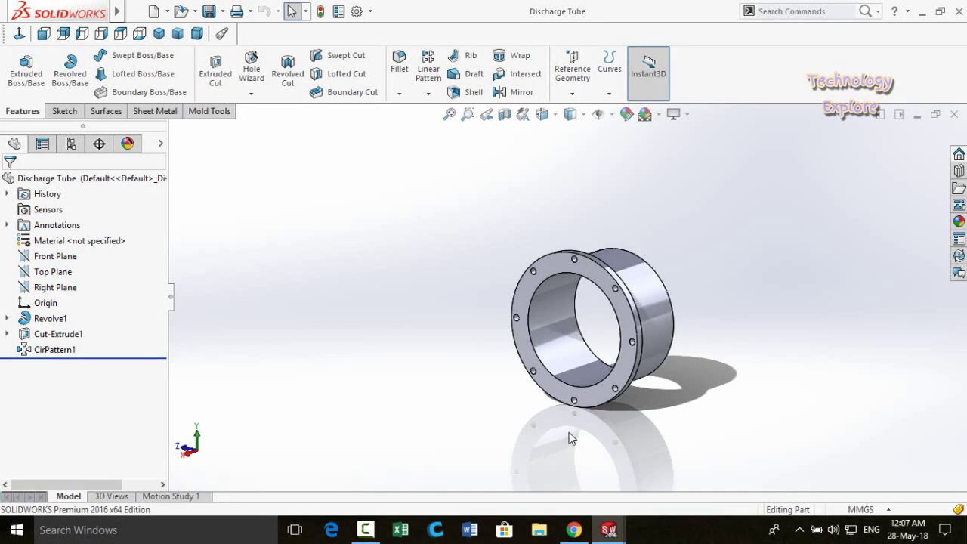
pyautogui.moveTo(516, 430); pyautogui.dragTo(598, 400, button='middle')
pyautogui.click(593, 391)
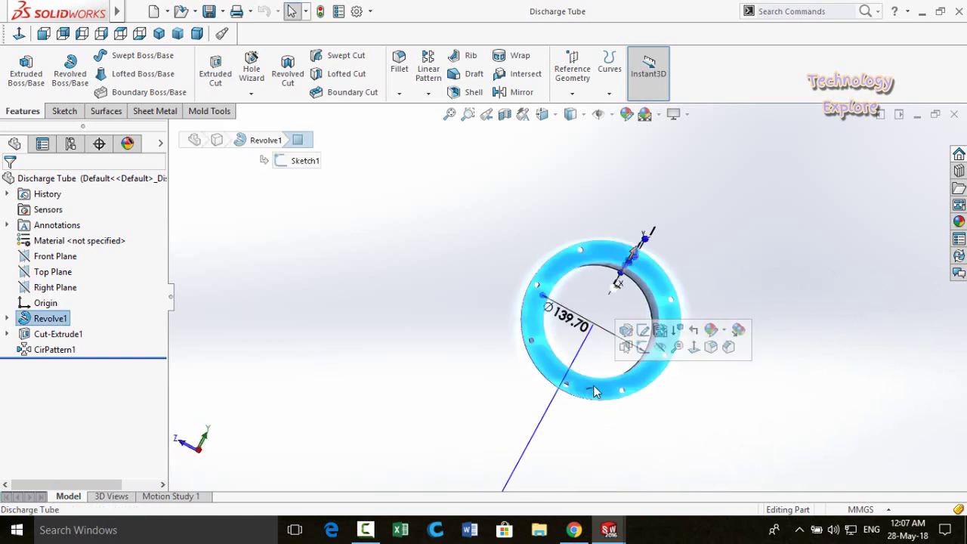
pyautogui.click(642, 347)
pyautogui.moveTo(528, 432); pyautogui.dragTo(539, 431, button='middle')
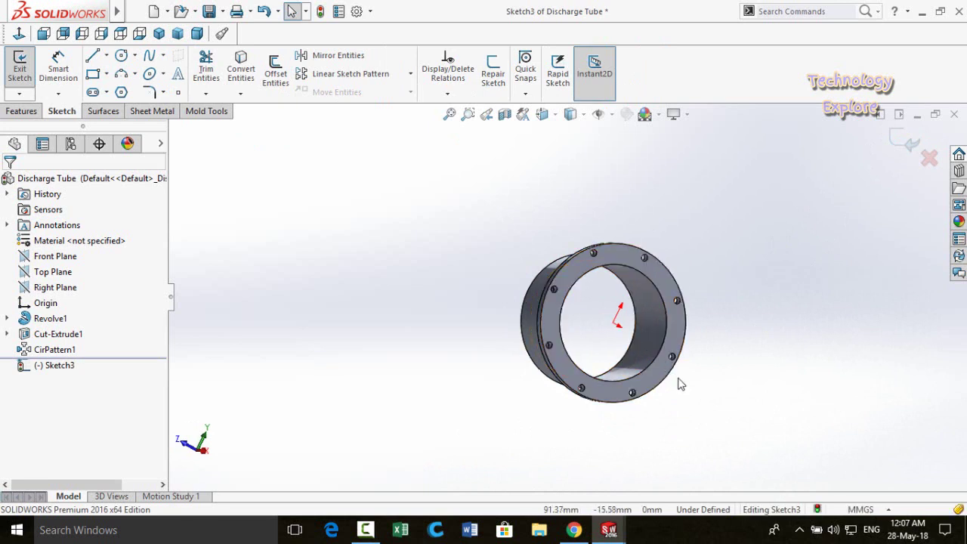
# Sketch a circle with a radius of about 12 mm on the lower part of the flange ring and exit the sketch
pyautogui.press('s')
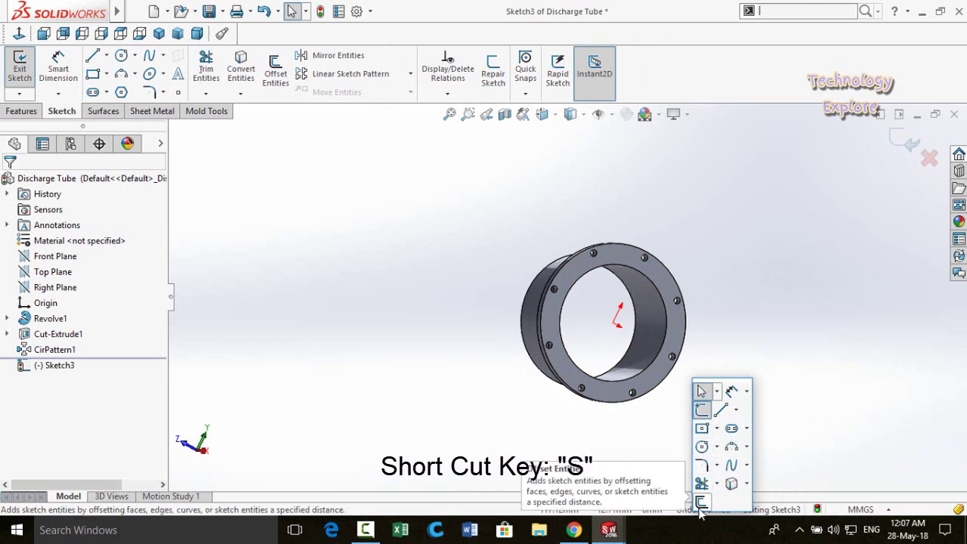
pyautogui.click(702, 450)
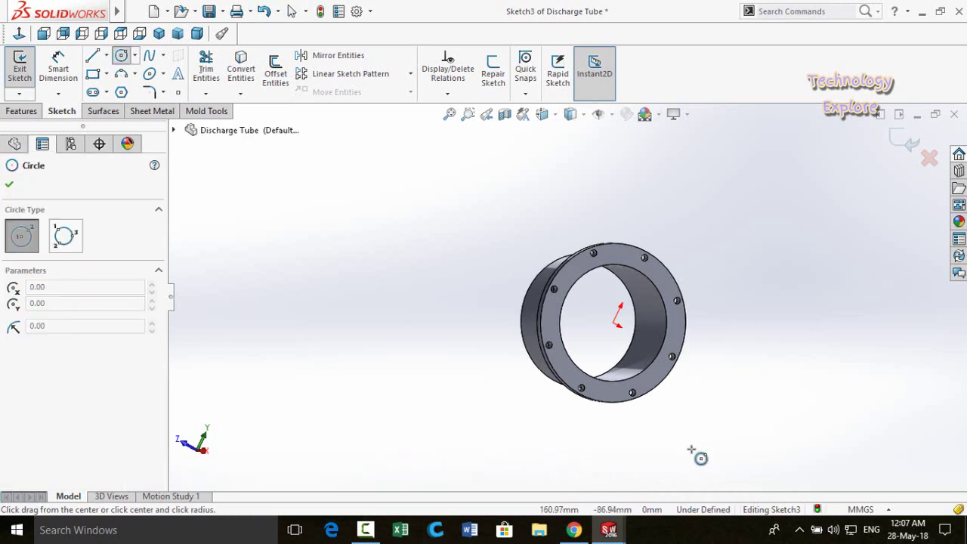
pyautogui.click(611, 392)
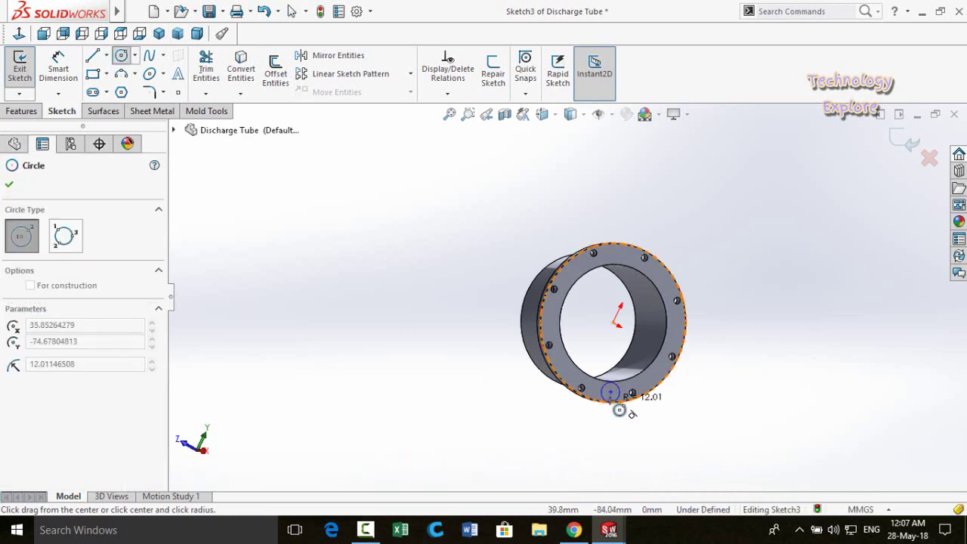
pyautogui.click(617, 407)
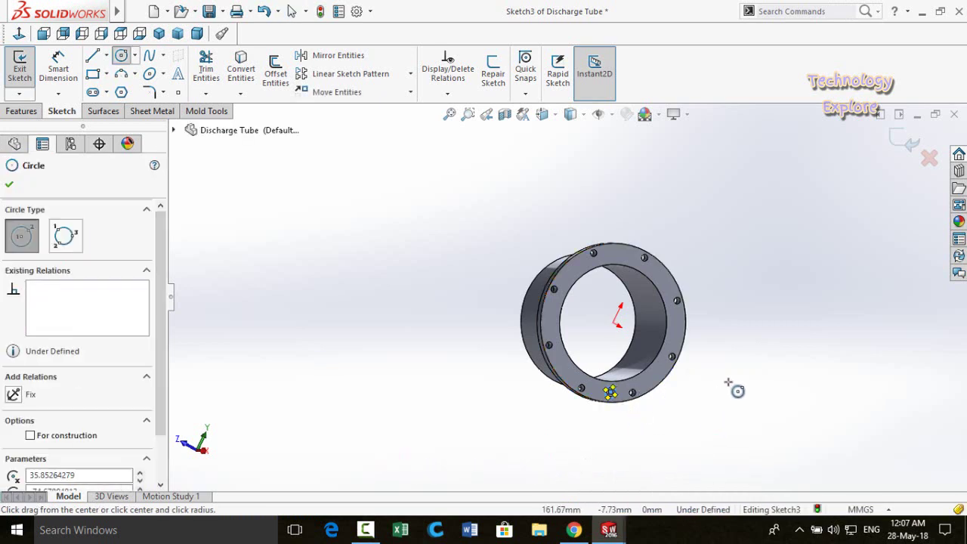
pyautogui.click(901, 140)
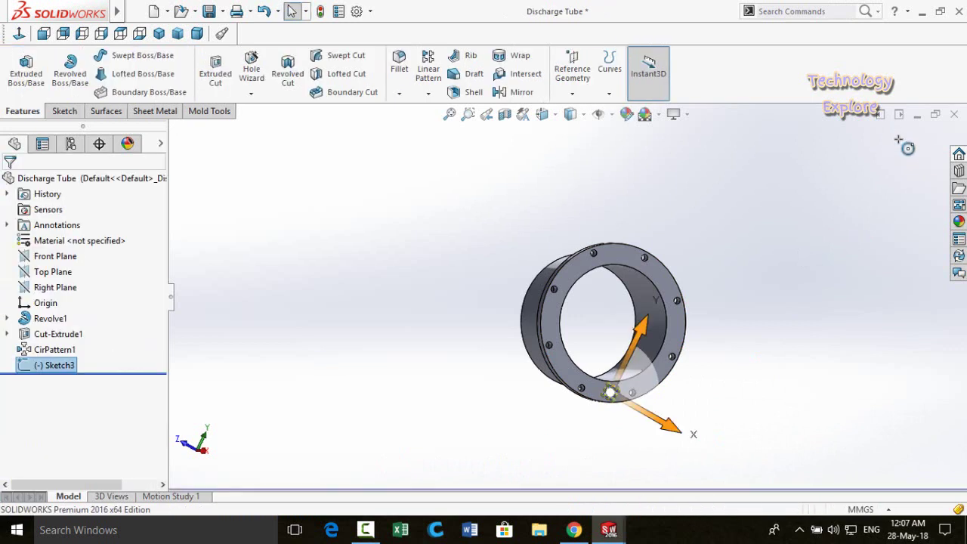
# Cut-extrude the circle sketch 66 mm blind into the discharge tube and show the part in isometric view
pyautogui.press('s')
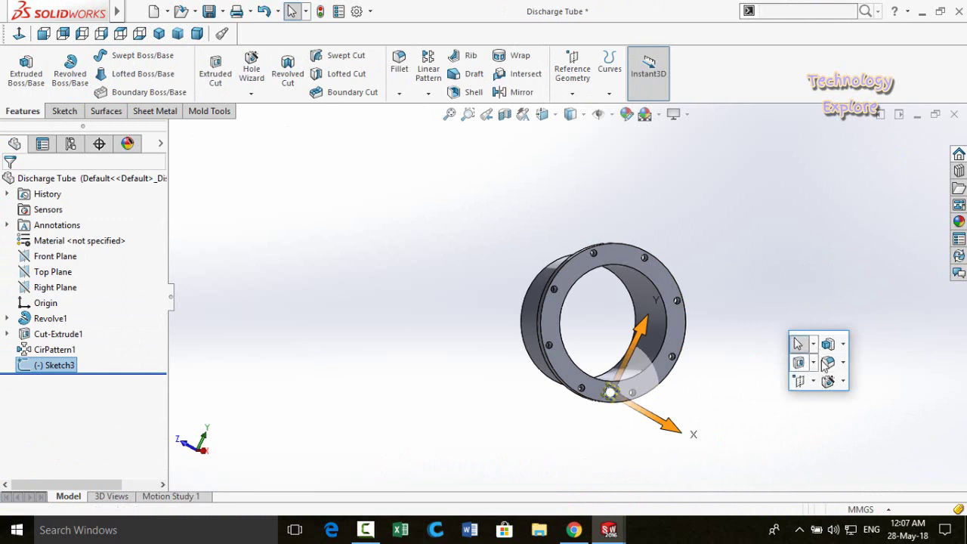
pyautogui.click(797, 362)
pyautogui.moveTo(607, 443); pyautogui.dragTo(613, 405, button='middle')
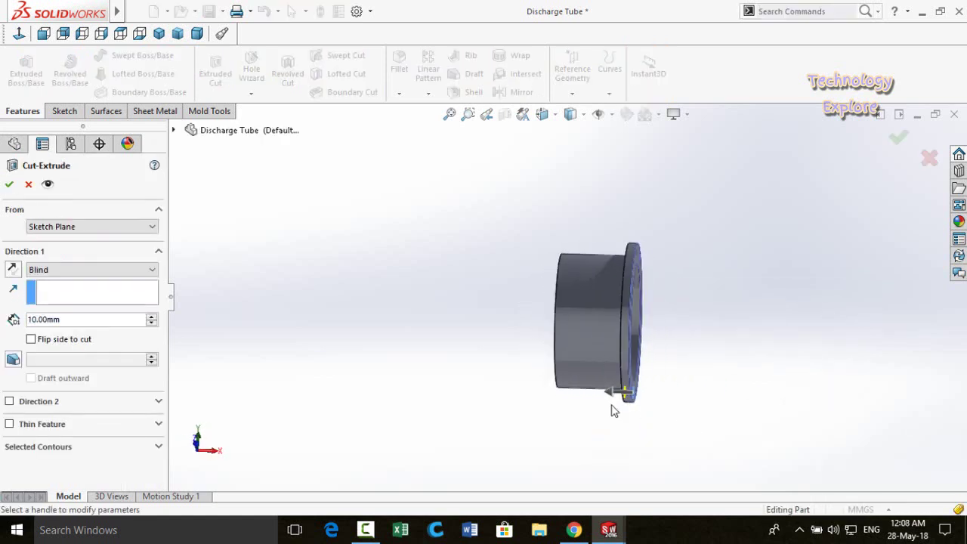
pyautogui.click(580, 403)
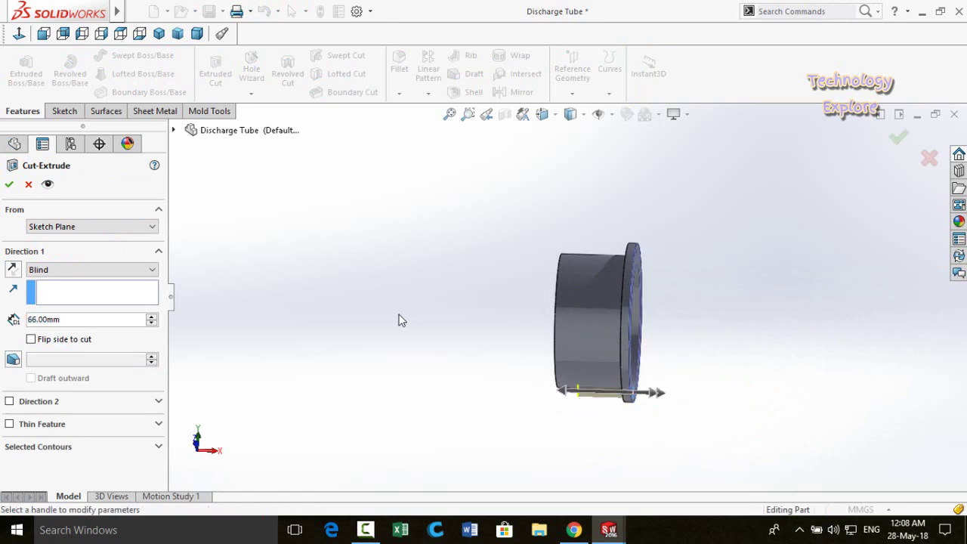
pyautogui.click(9, 184)
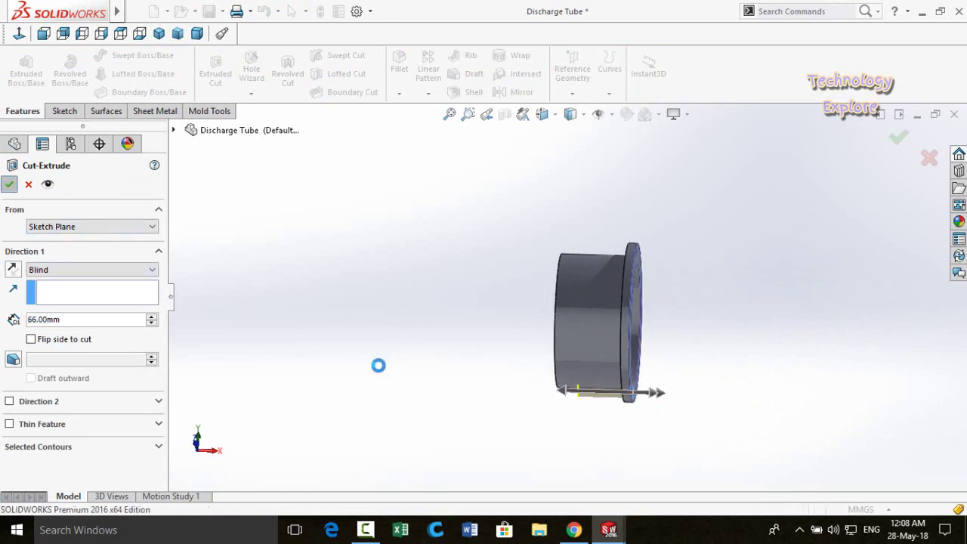
pyautogui.hotkey('ctrl', '7')
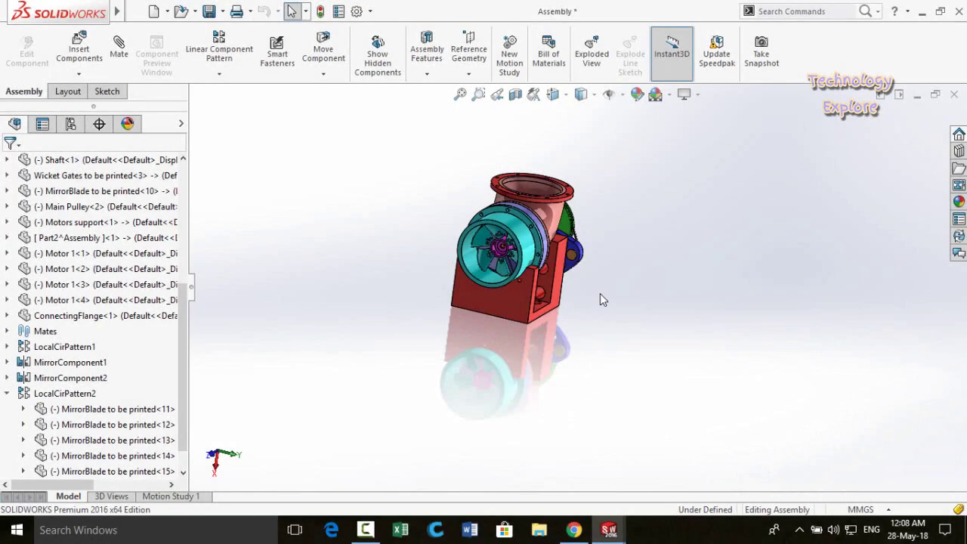
# Select the Part2 base and the discharge tube together in the assembly
pyautogui.moveTo(599, 293); pyautogui.dragTo(602, 360, button='middle')
pyautogui.scroll(-3, 608, 336)
pyautogui.scroll(3, 589, 340)
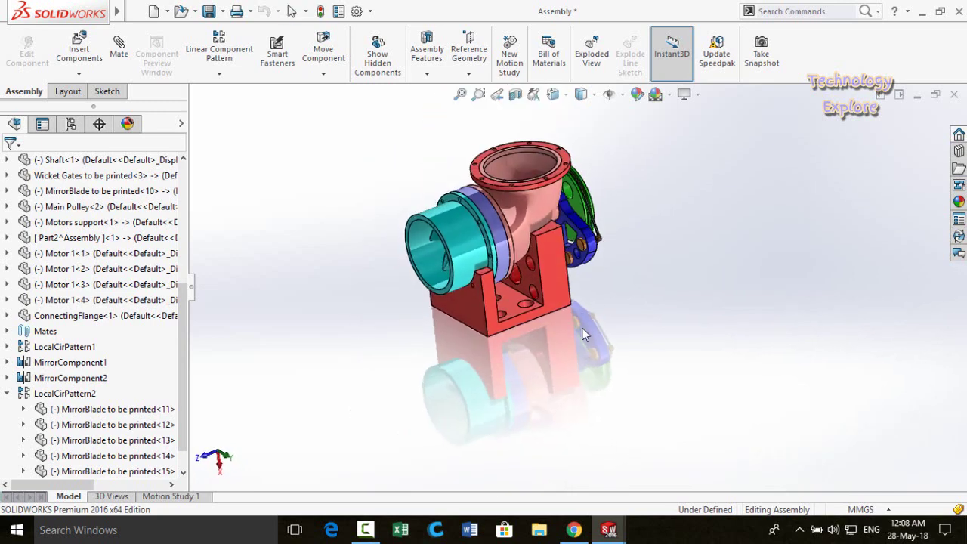
pyautogui.click(543, 271)
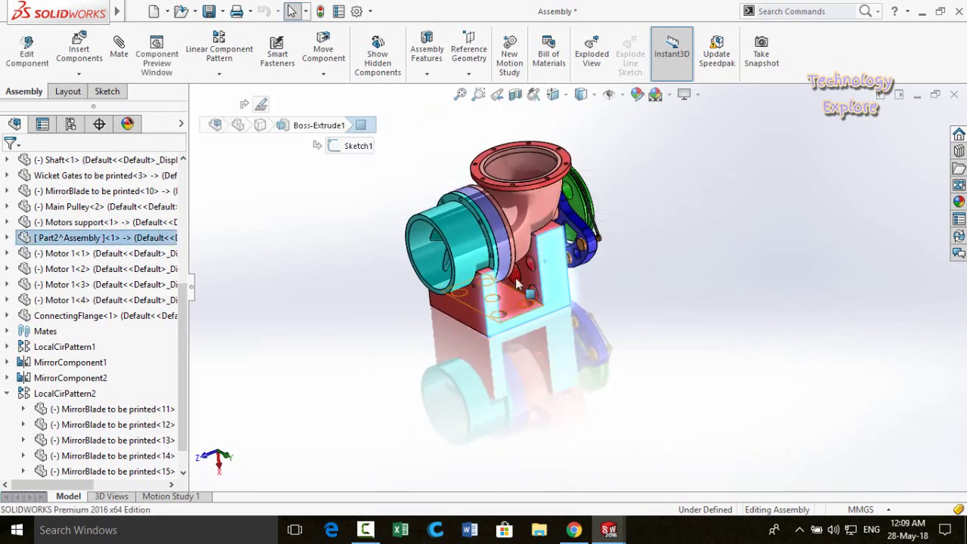
pyautogui.keyDown('ctrl'); pyautogui.click(461, 238); pyautogui.keyUp('ctrl')
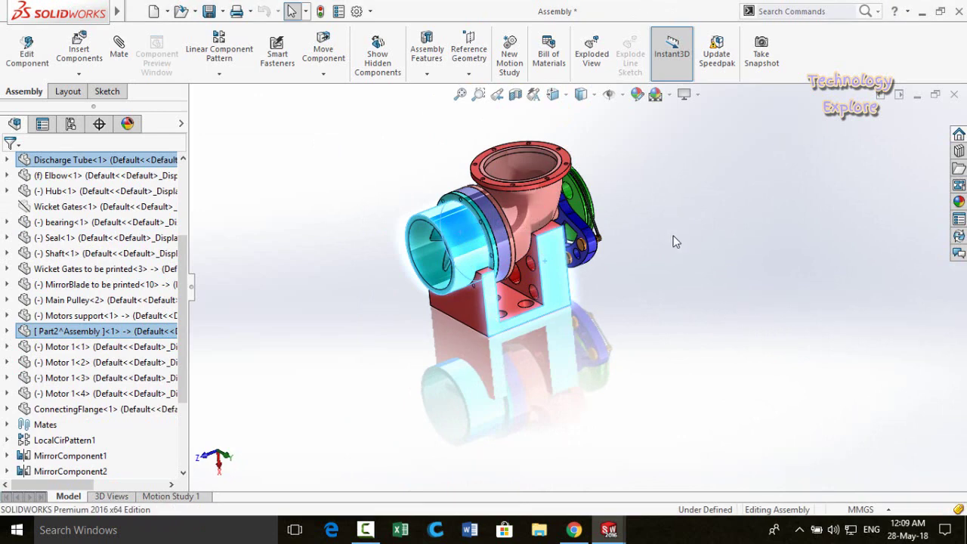
pyautogui.keyDown('ctrl'); pyautogui.click(594, 175); pyautogui.keyUp('ctrl')
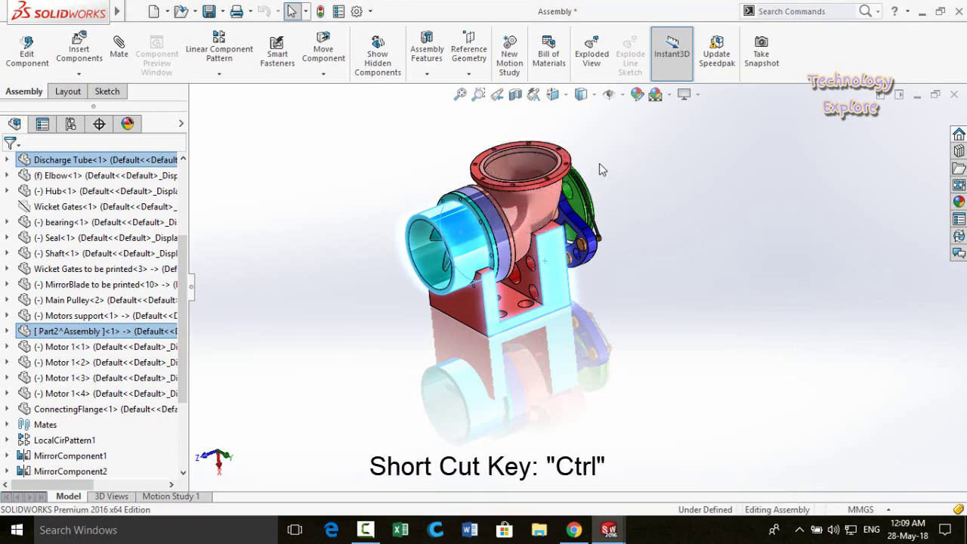
pyautogui.moveTo(610, 186)
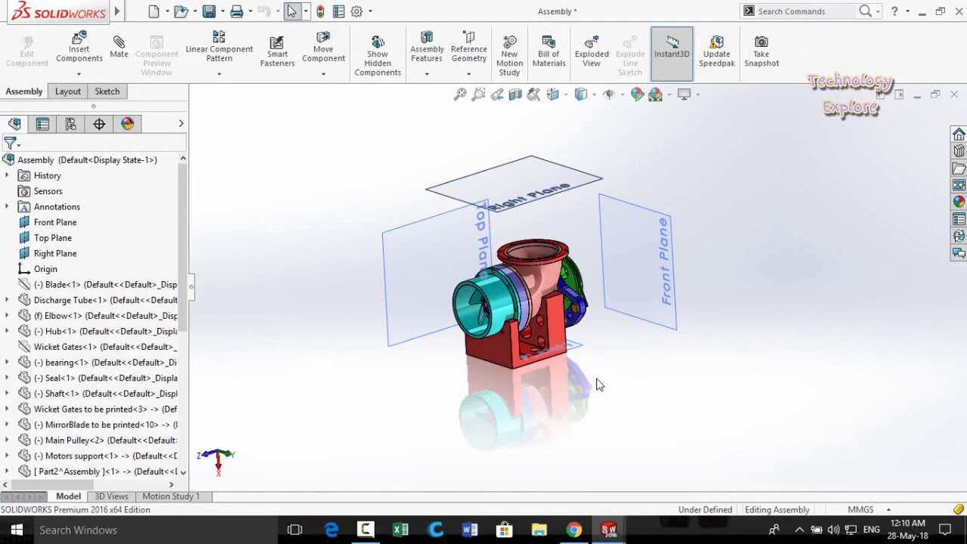
pyautogui.moveTo(602, 360); pyautogui.dragTo(632, 363, button='middle')
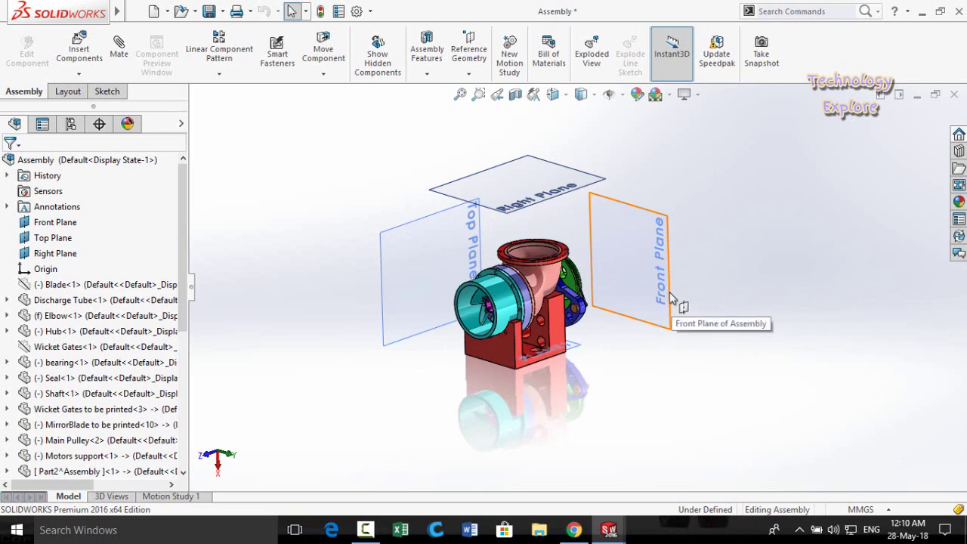
pyautogui.keyDown('ctrl'); pyautogui.moveTo(672, 296); pyautogui.dragTo(612, 327); pyautogui.keyUp('ctrl')
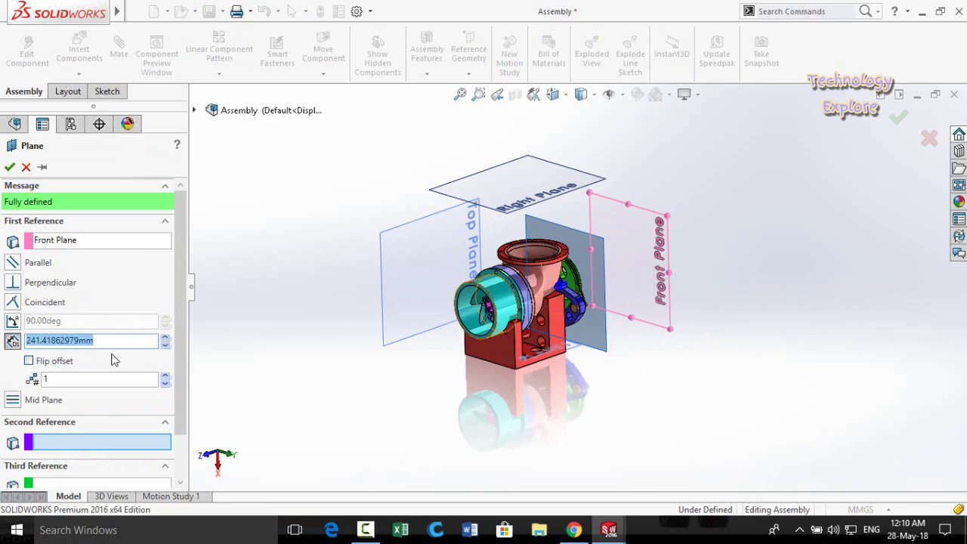
pyautogui.click(26, 167)
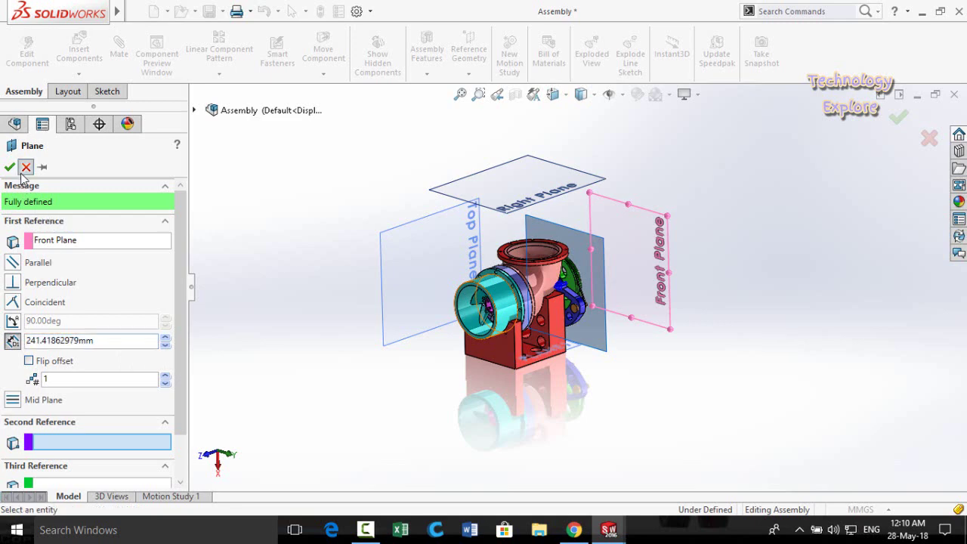
# Create a reference plane offset 500 mm from the assembly's Right Plane
pyautogui.moveTo(647, 395); pyautogui.dragTo(648, 251, button='middle')
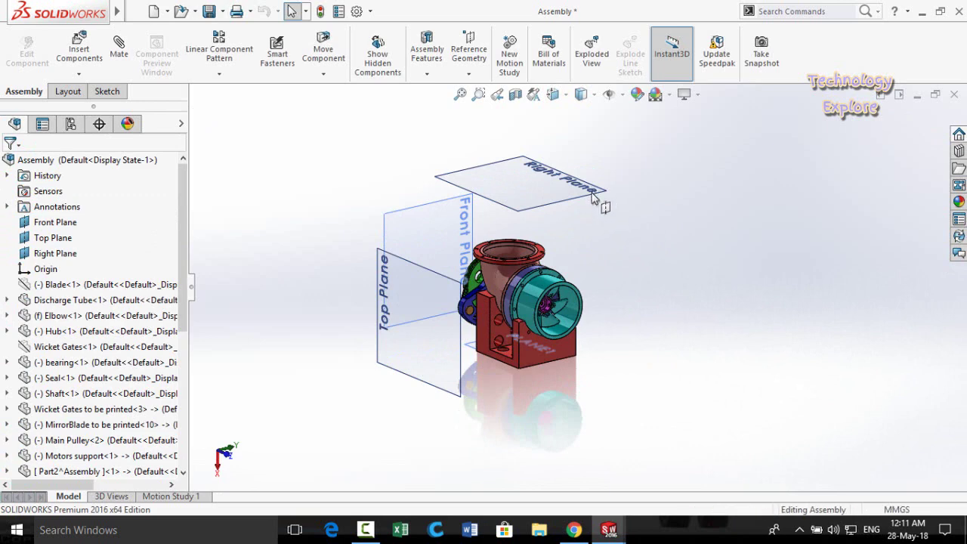
pyautogui.keyDown('ctrl'); pyautogui.moveTo(601, 207); pyautogui.dragTo(593, 223); pyautogui.keyUp('ctrl')
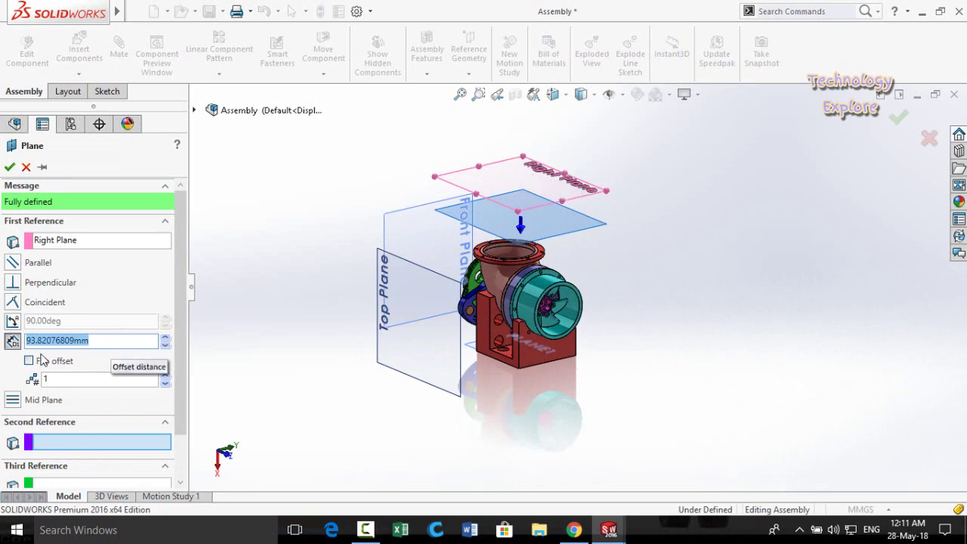
pyautogui.doubleClick(109, 340)
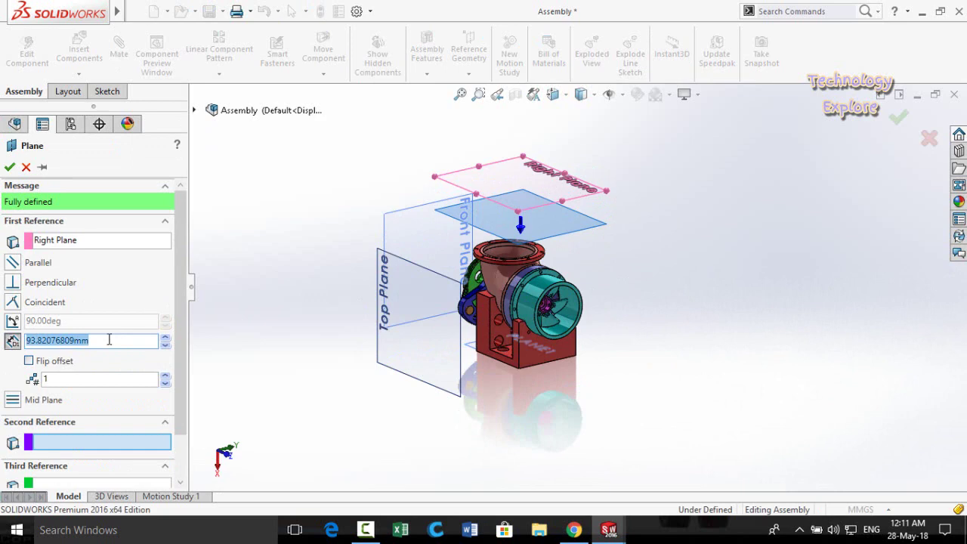
pyautogui.write('5')
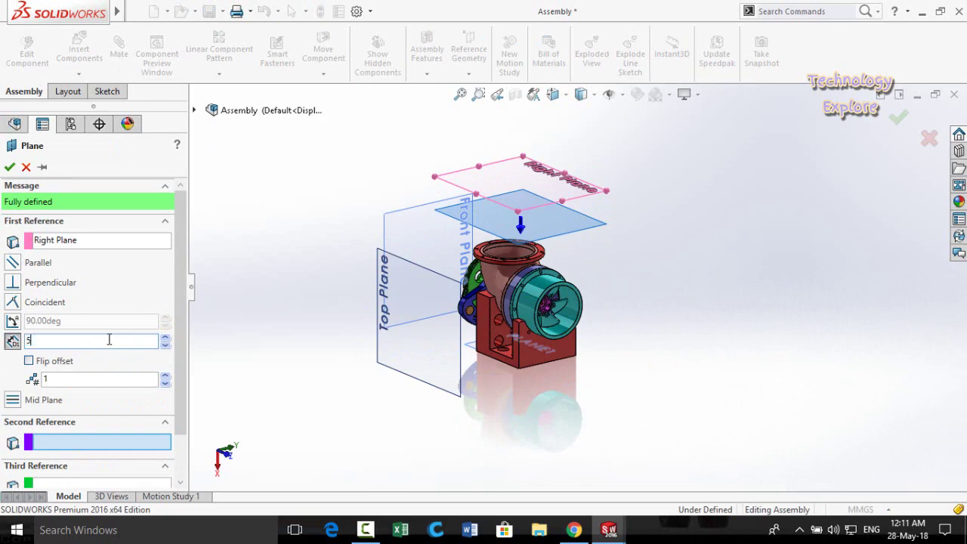
pyautogui.write('00')
pyautogui.press('Return')
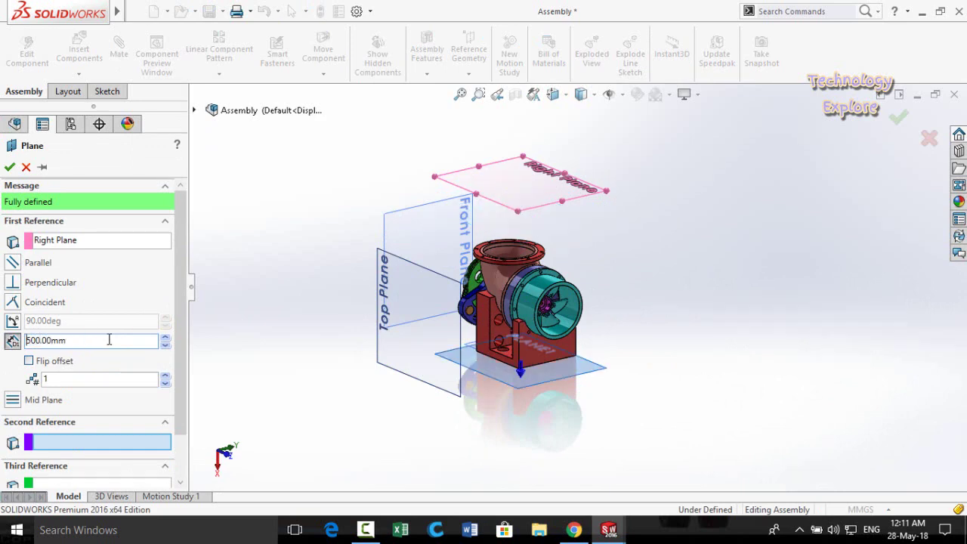
pyautogui.click(9, 167)
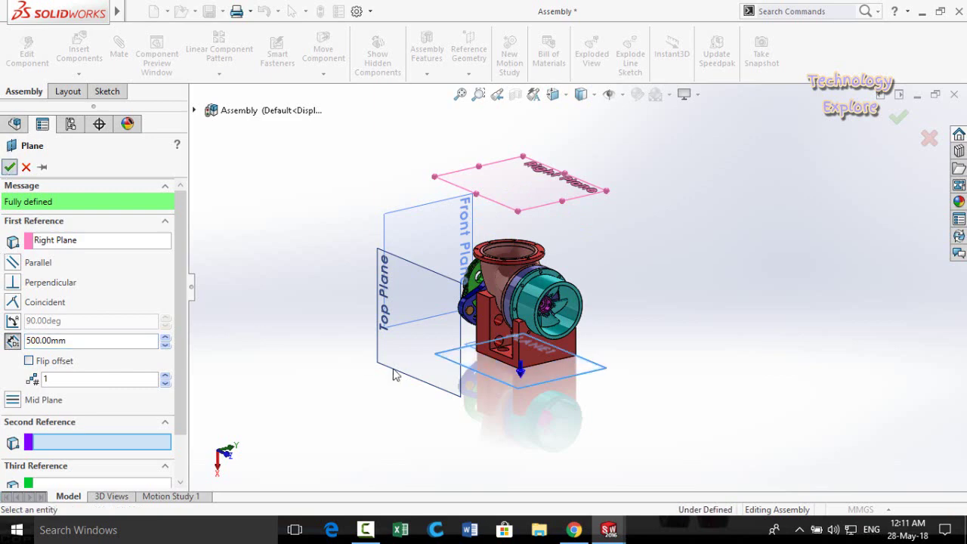